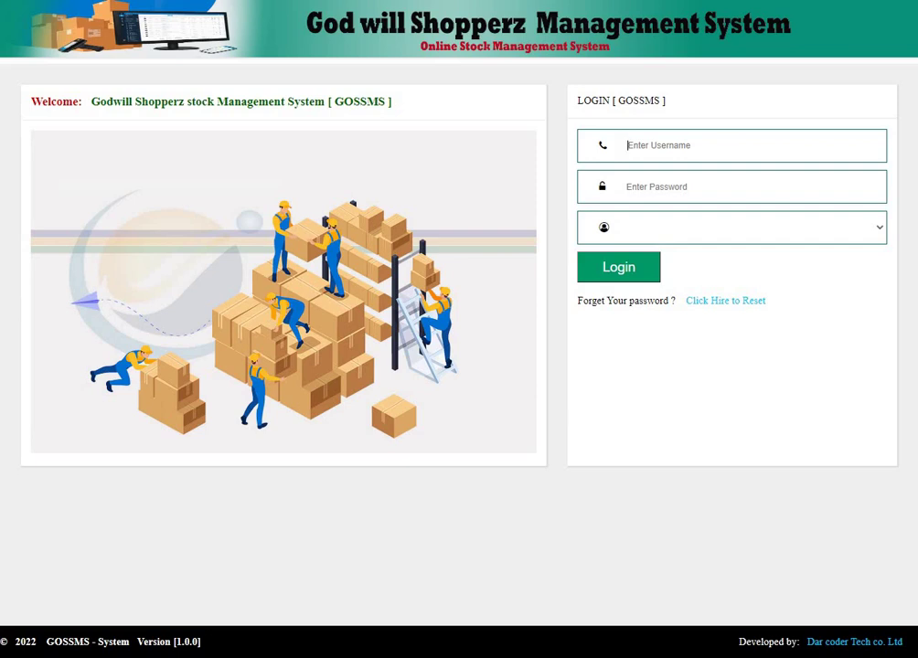
Log in as dtech by entering the username and account password and selecting the user role.
click(731, 228)
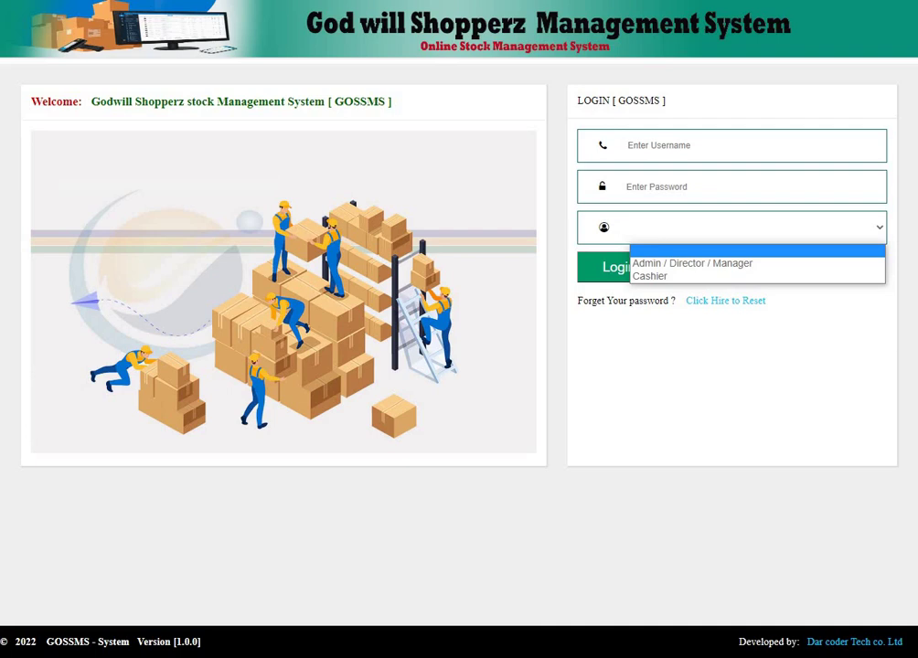
click(658, 146)
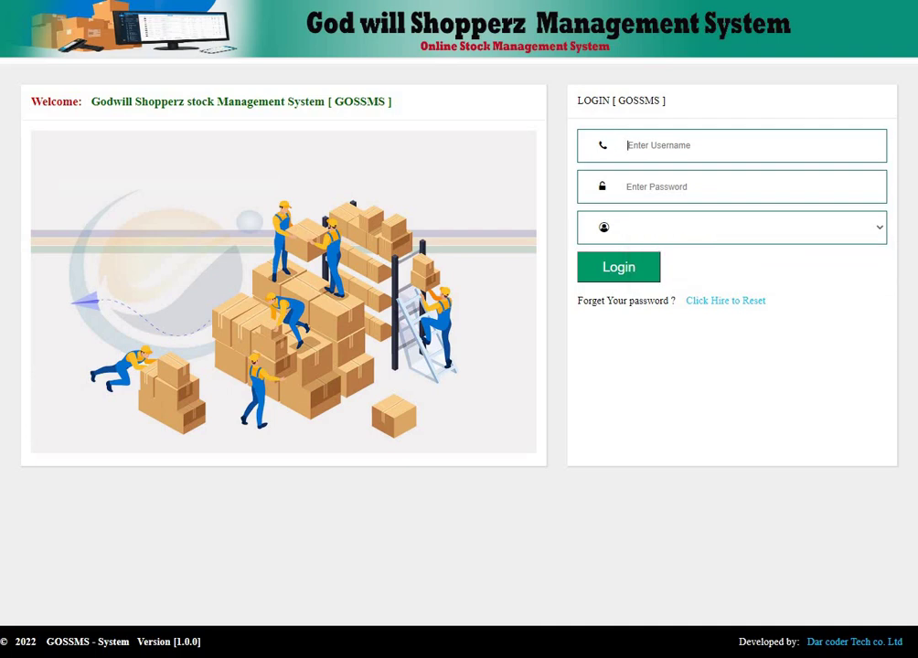
text(dtech)
key(Tab)
text(••••)
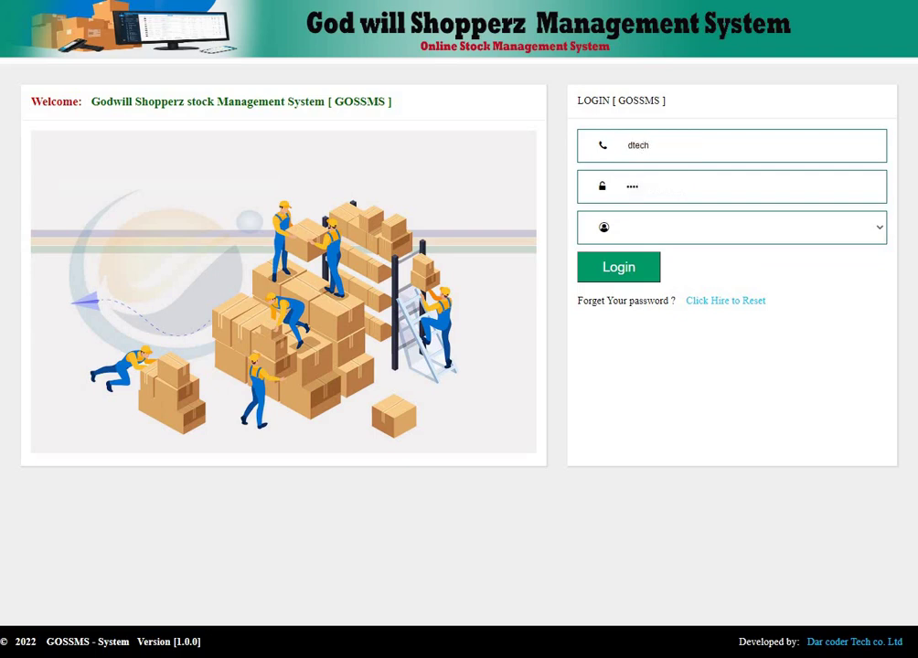
key(Tab)
key(alt+Down)
key(Return)
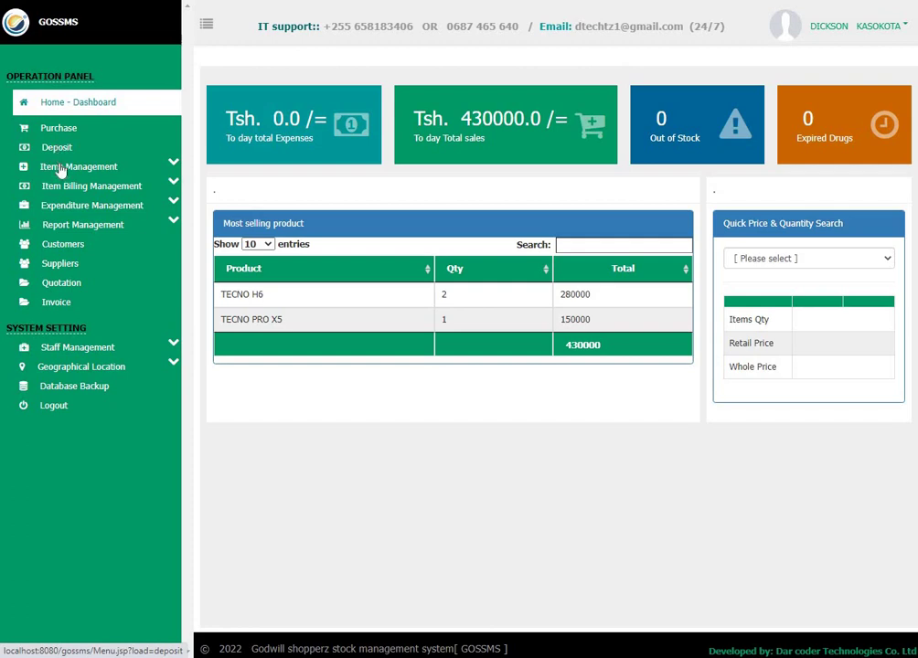
click(56, 172)
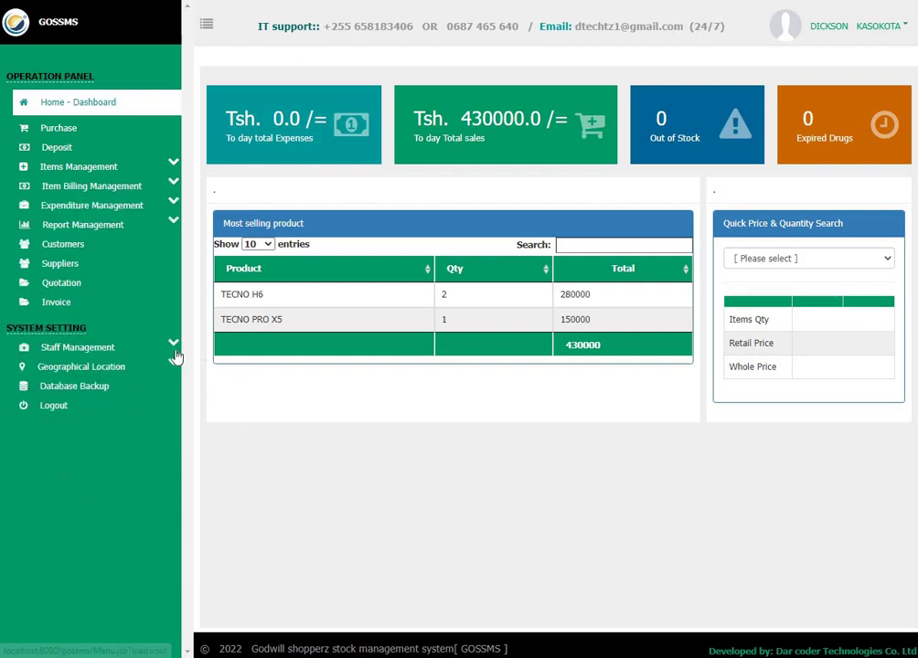
click(101, 187)
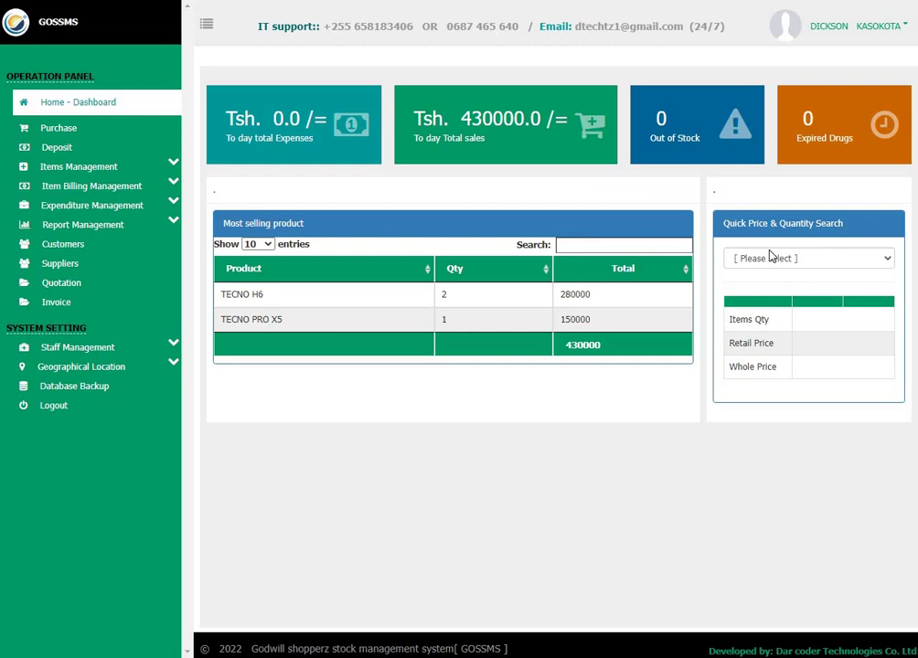
Look up the quantity and prices of TECNO H6 and TECNO PRO X5 in the quick price and quantity search.
click(774, 262)
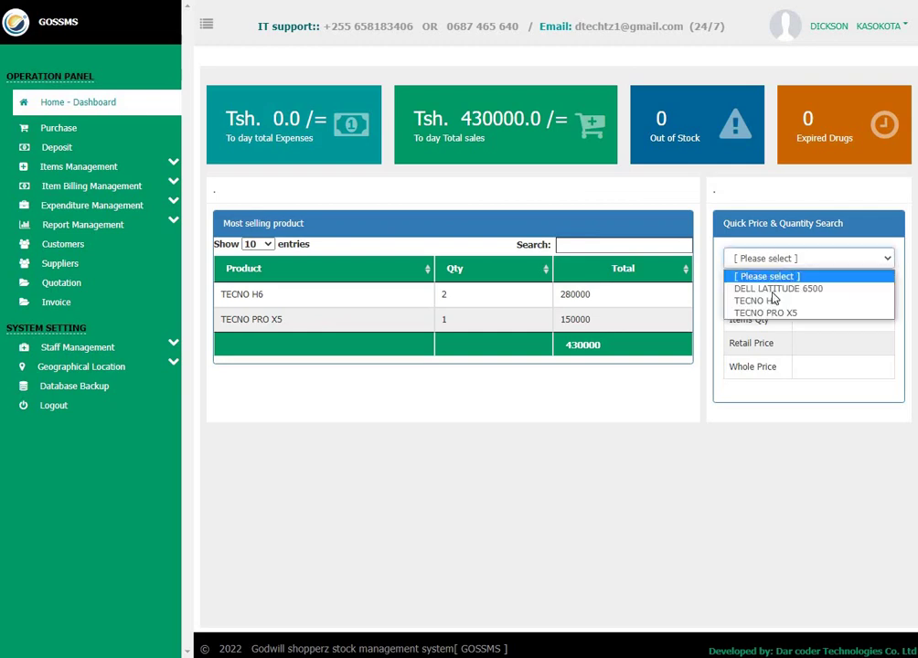
click(771, 300)
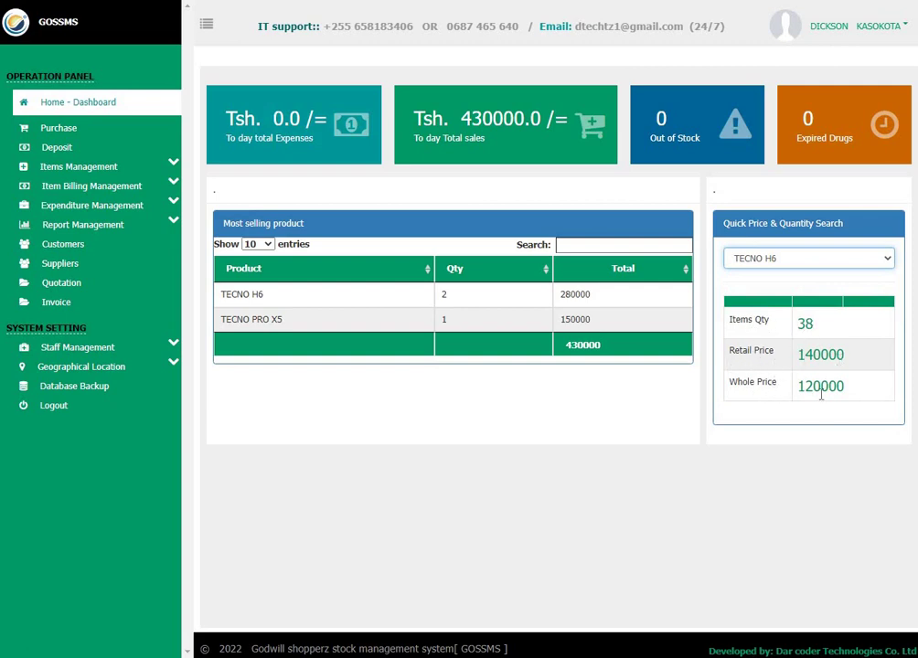
click(792, 263)
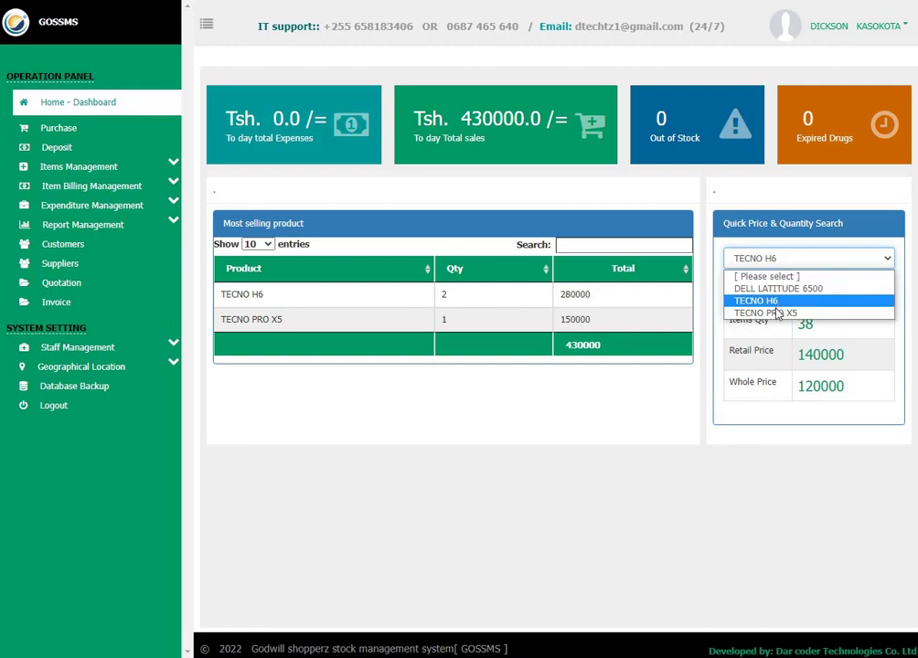
click(775, 313)
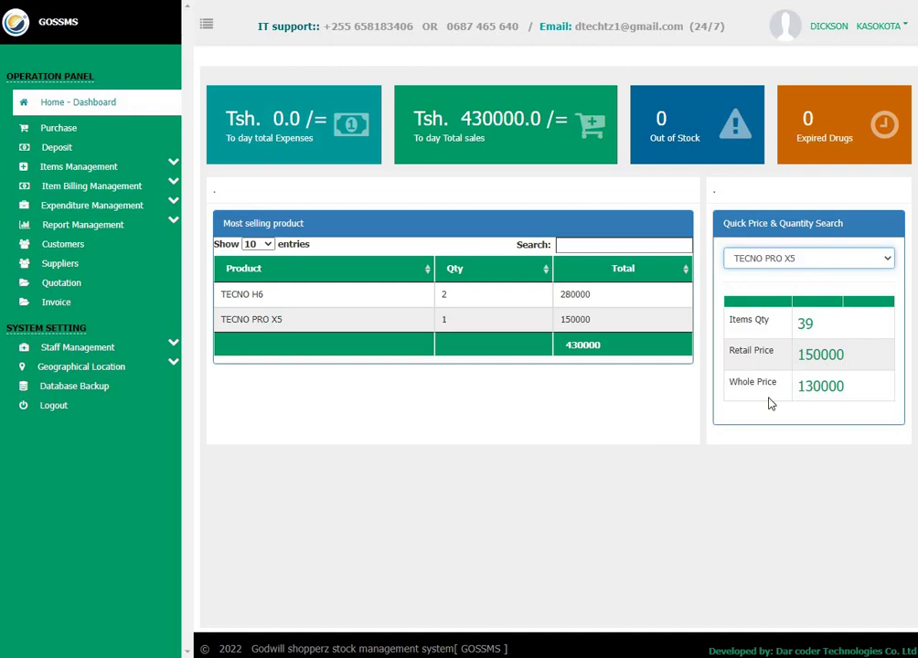
drag(843, 386, 797, 356)
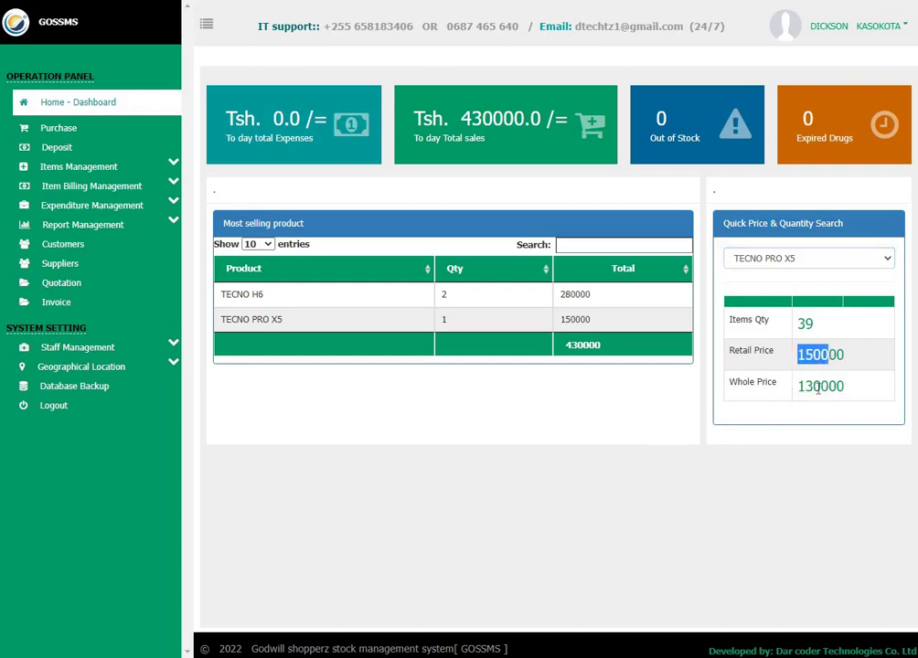
Create a new items category named PHOTOCOPY MACHINE with the created date 30 June 2022.
click(82, 168)
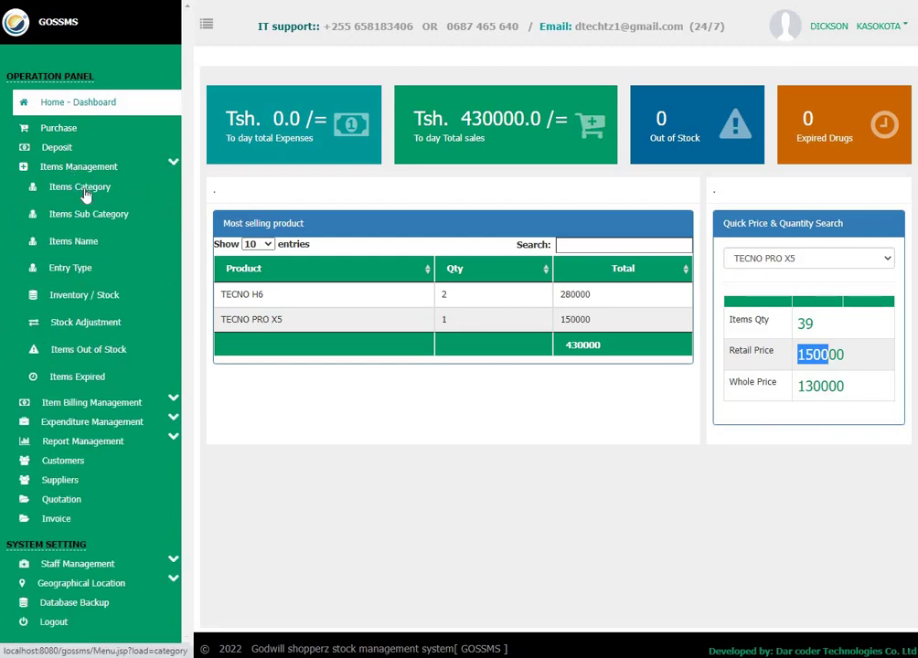
click(85, 193)
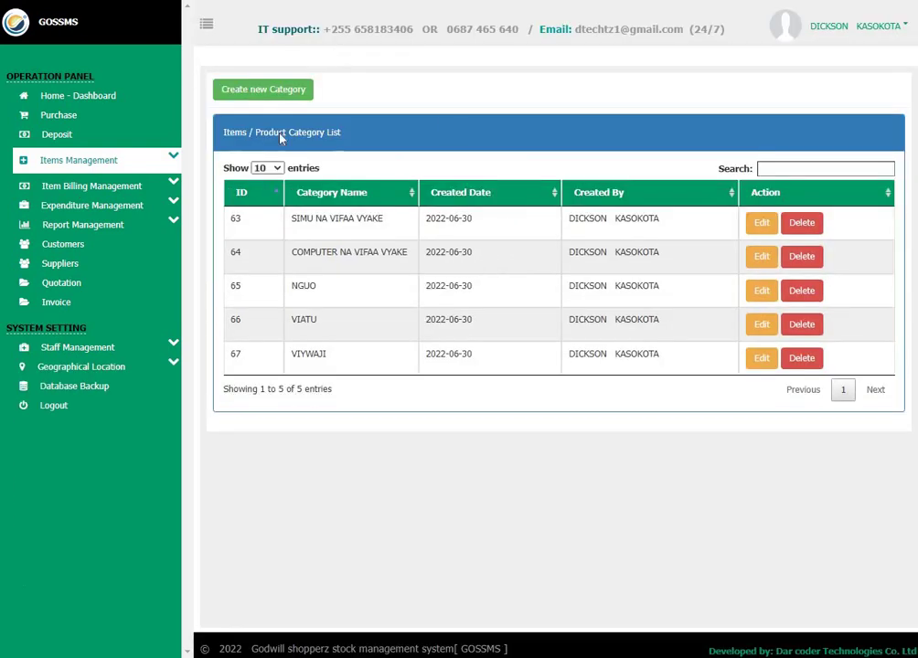
click(273, 95)
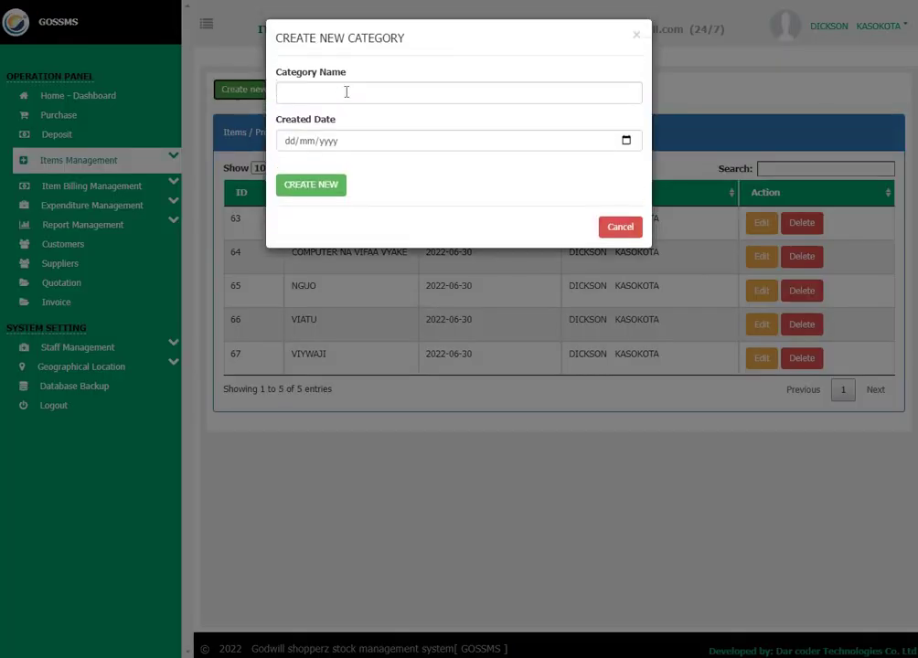
click(344, 94)
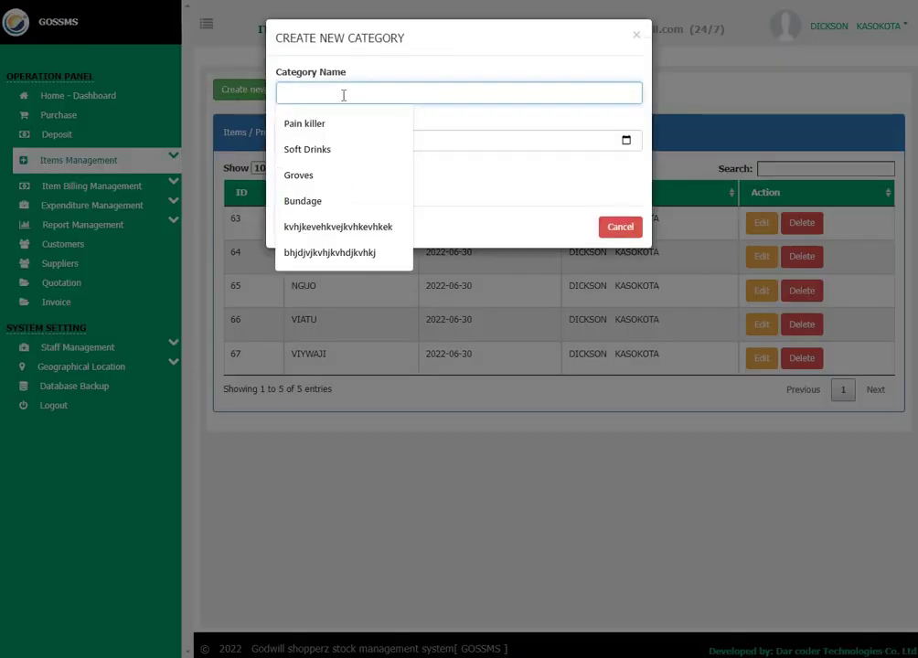
text(PHOT)
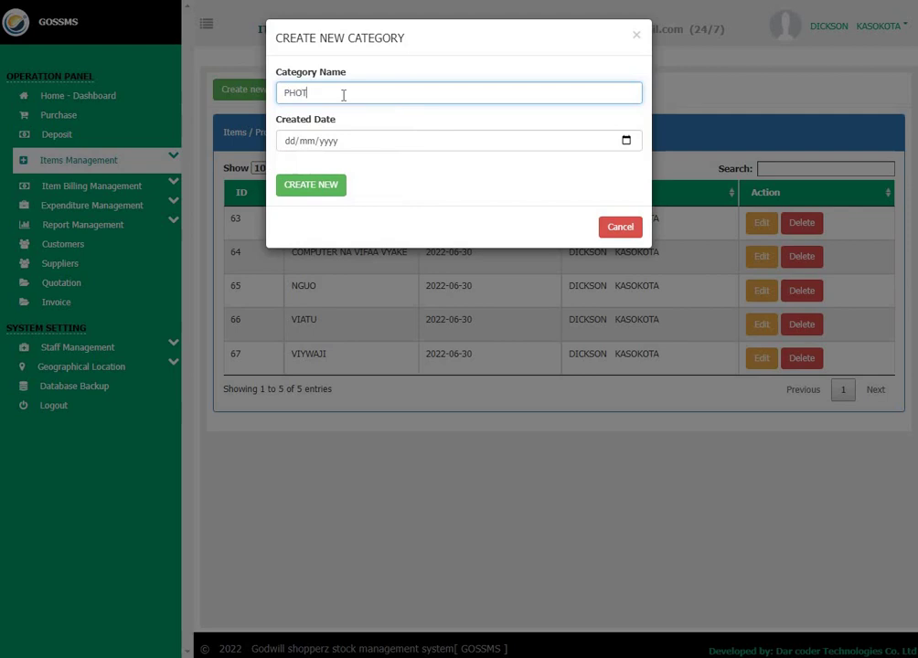
text(OCOPY MACHINE)
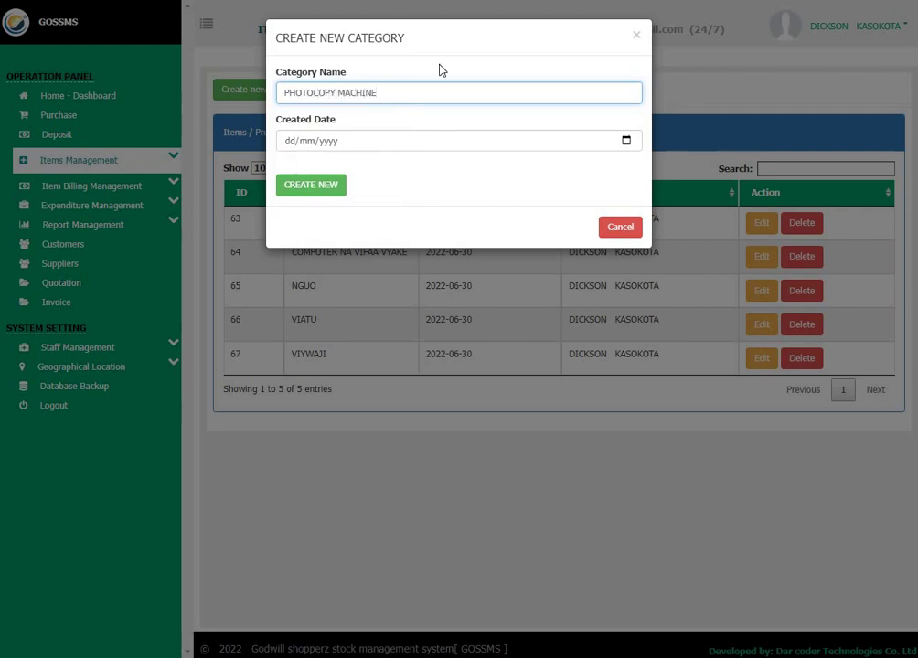
click(628, 144)
click(627, 143)
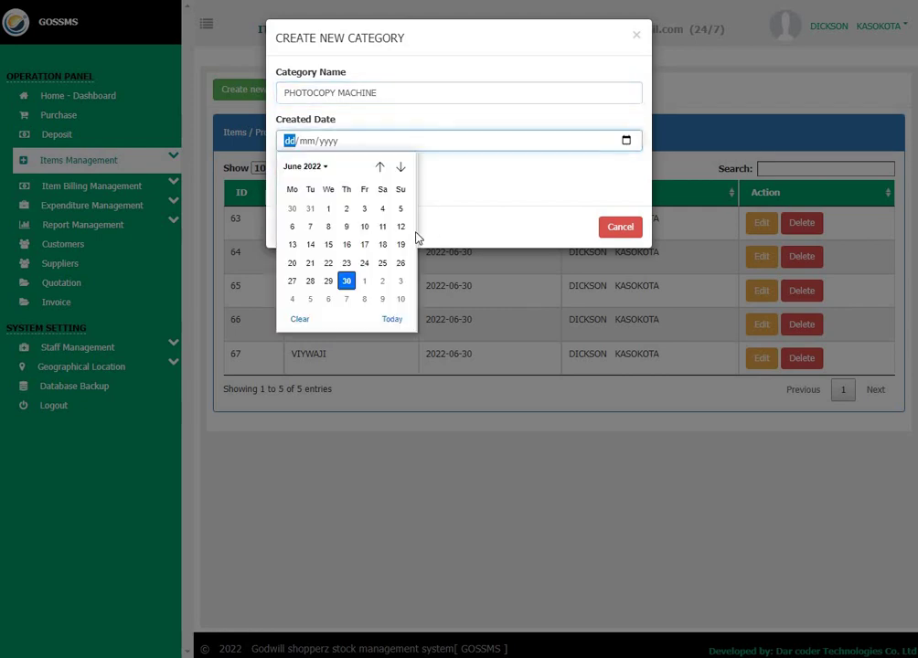
click(347, 284)
click(310, 187)
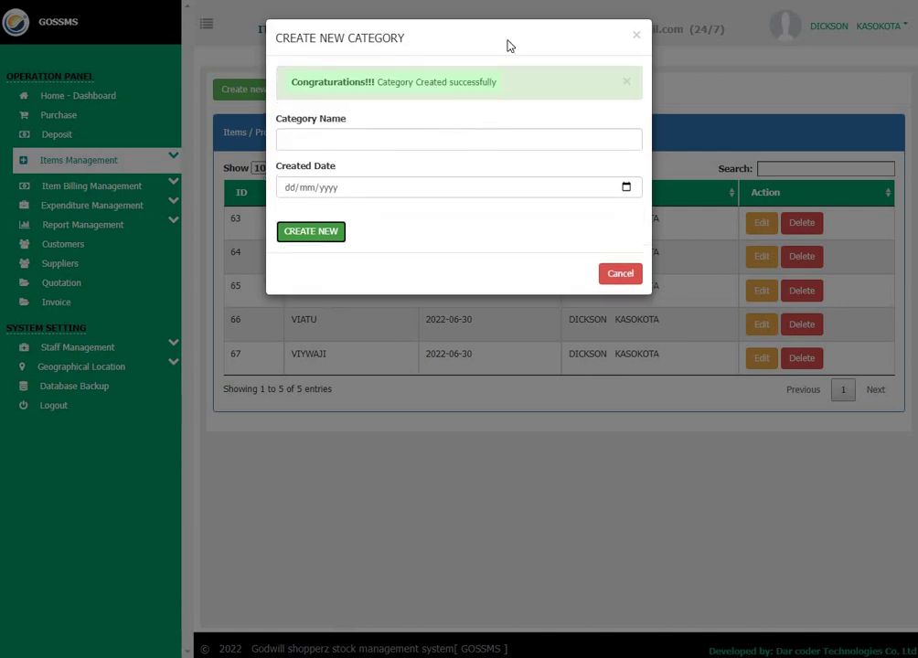
click(585, 43)
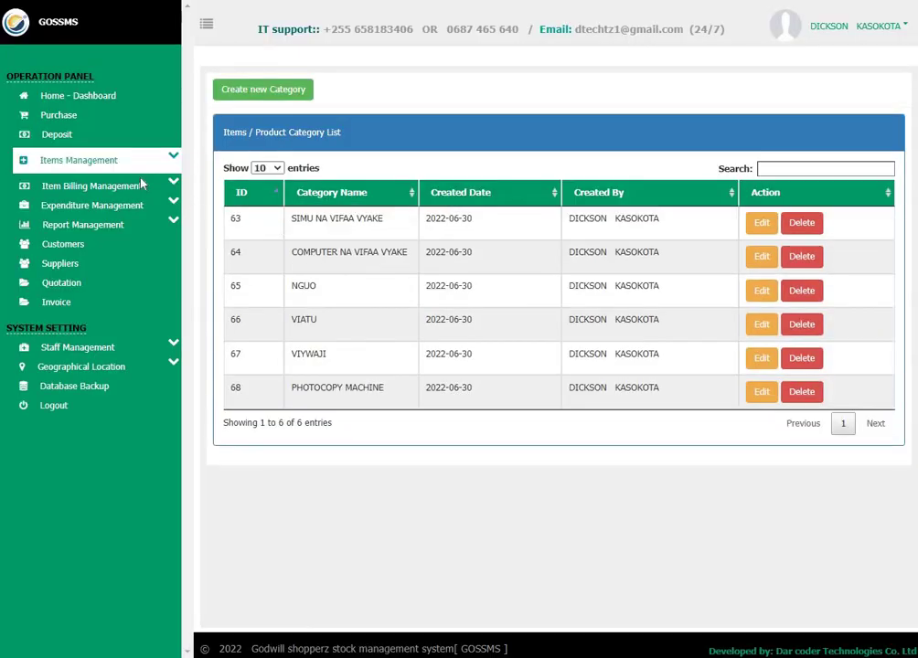
Start a new items sub category and assign it to the PHOTOCOPY MACHINE category.
click(137, 161)
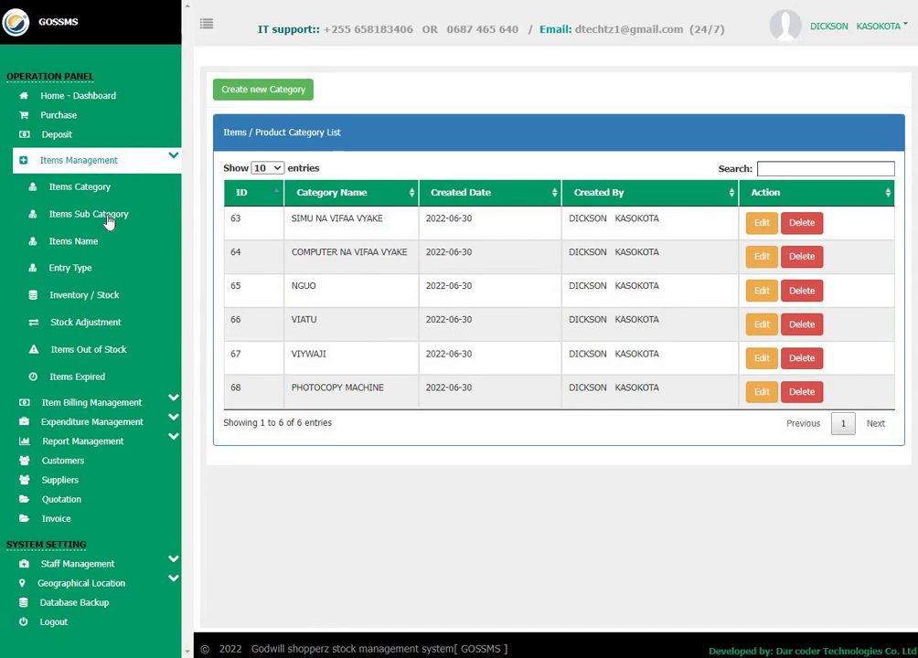
click(108, 221)
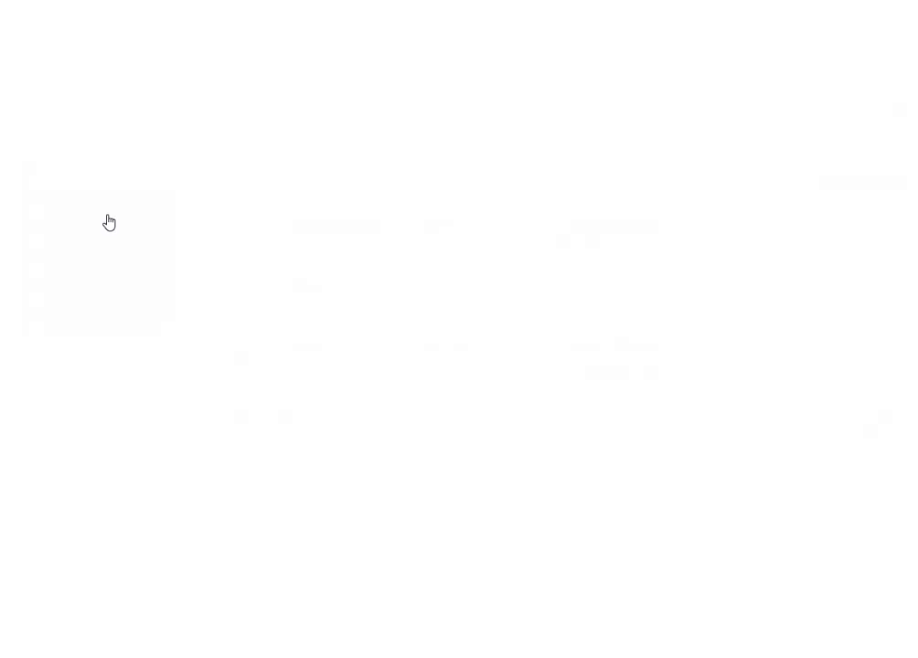
click(177, 210)
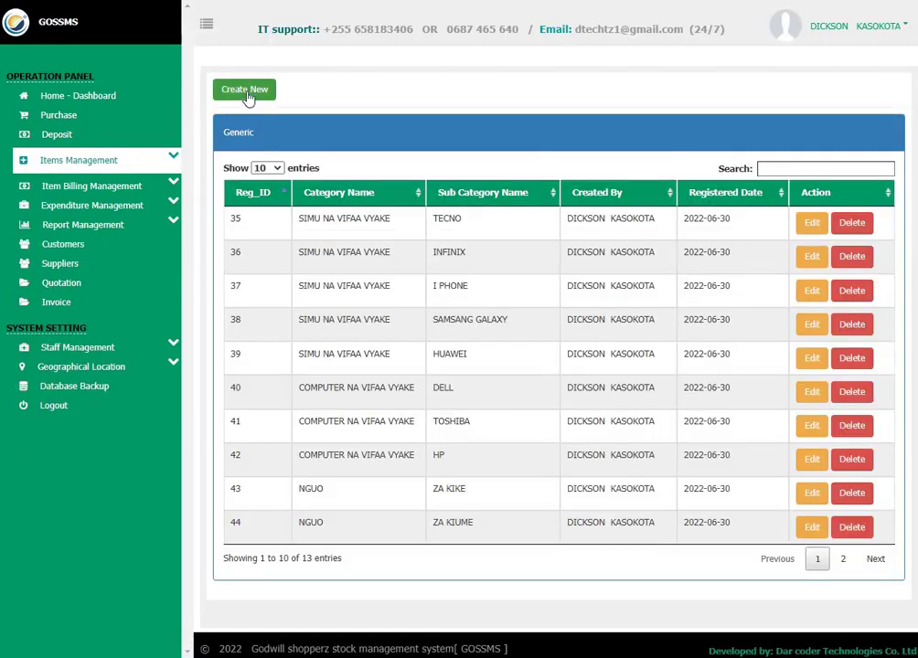
click(244, 92)
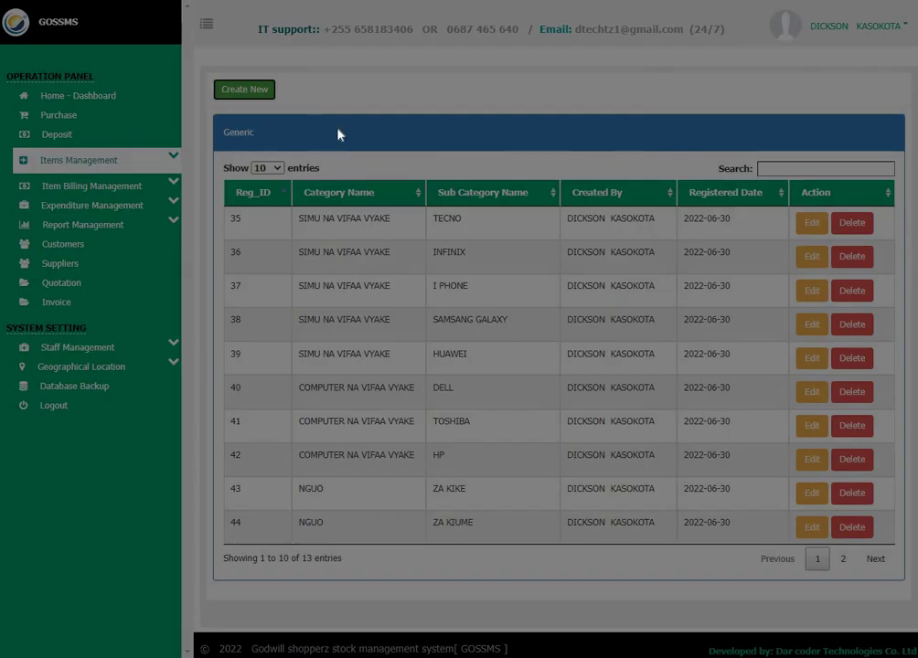
click(335, 96)
click(331, 189)
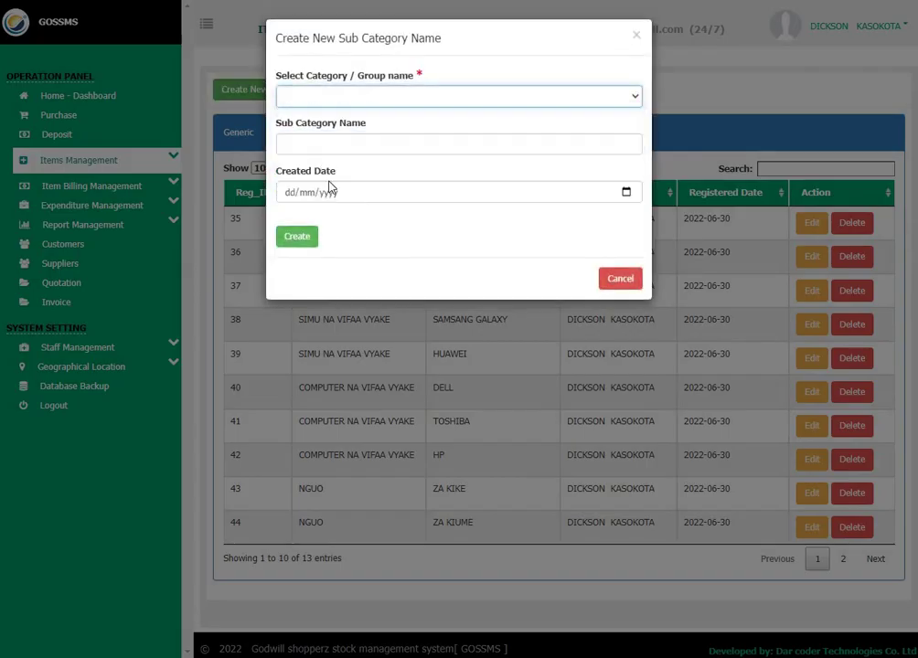
click(319, 142)
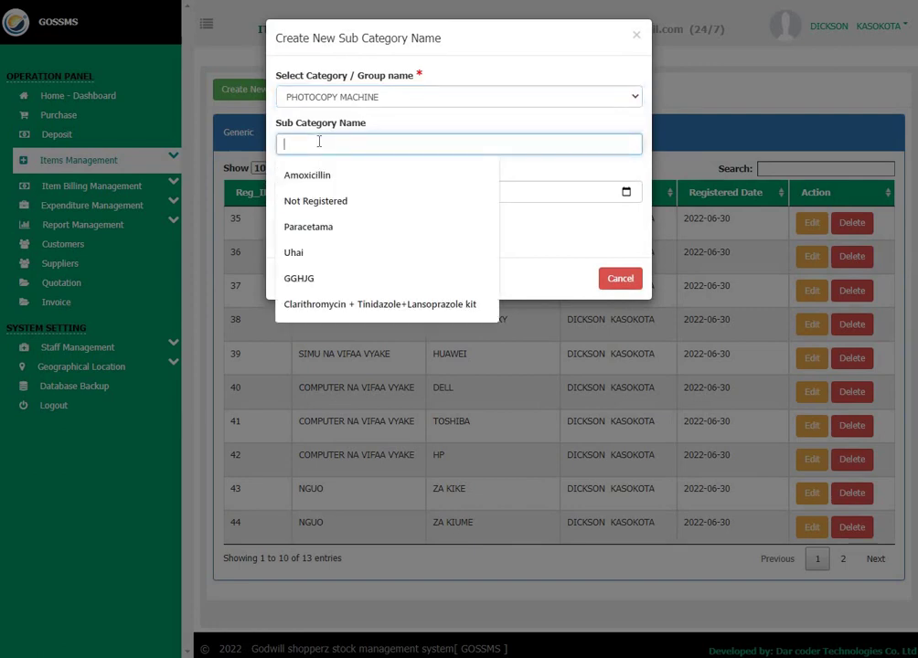
text(COPY)
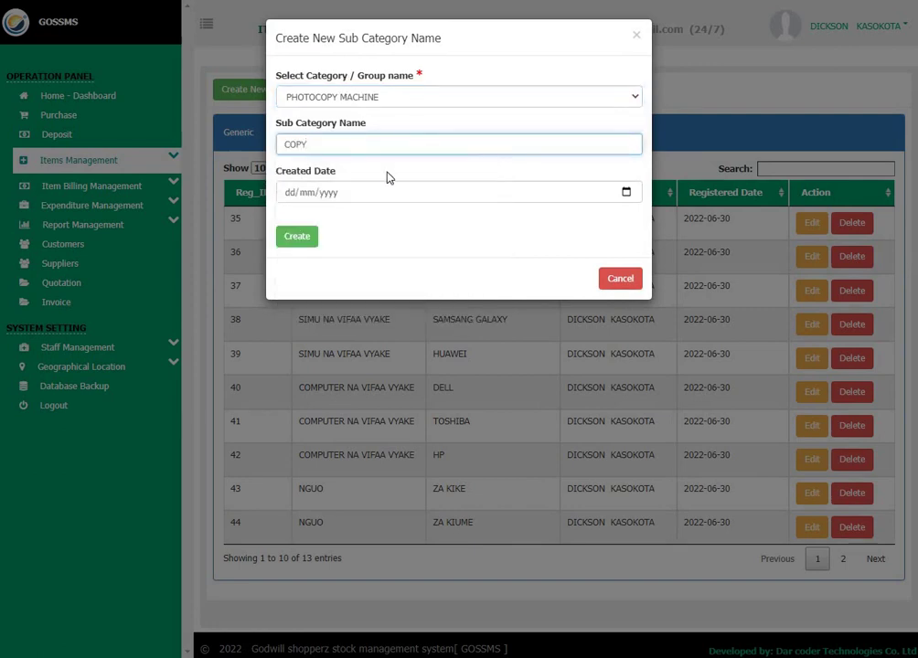
key(BackSpace)
key(BackSpace)
key(BackSpace)
key(BackSpace)
Name the sub category PRINTER, set its created date to 30 June 2022 and create it.
text(P)
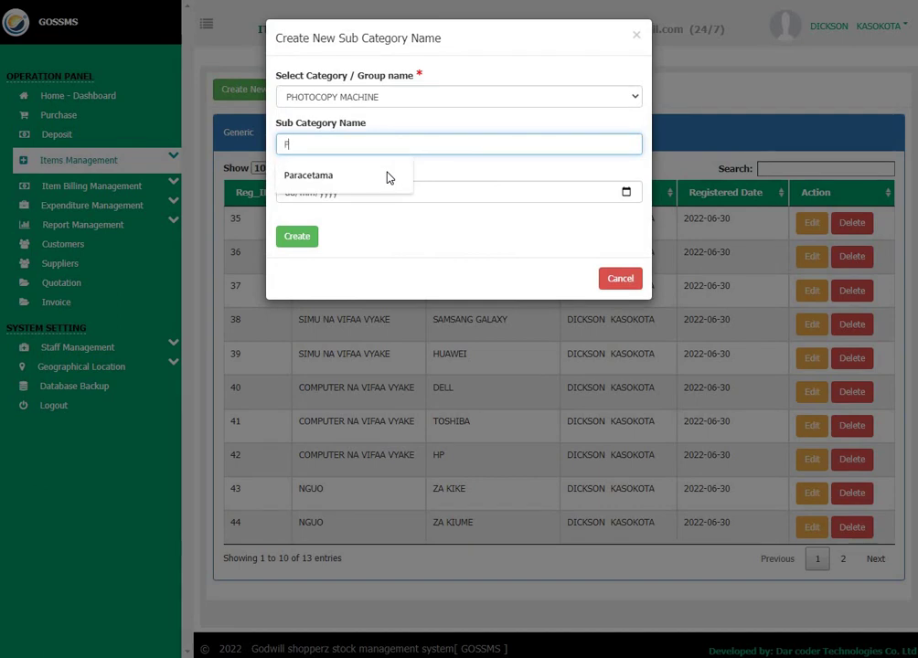
text(RINTER)
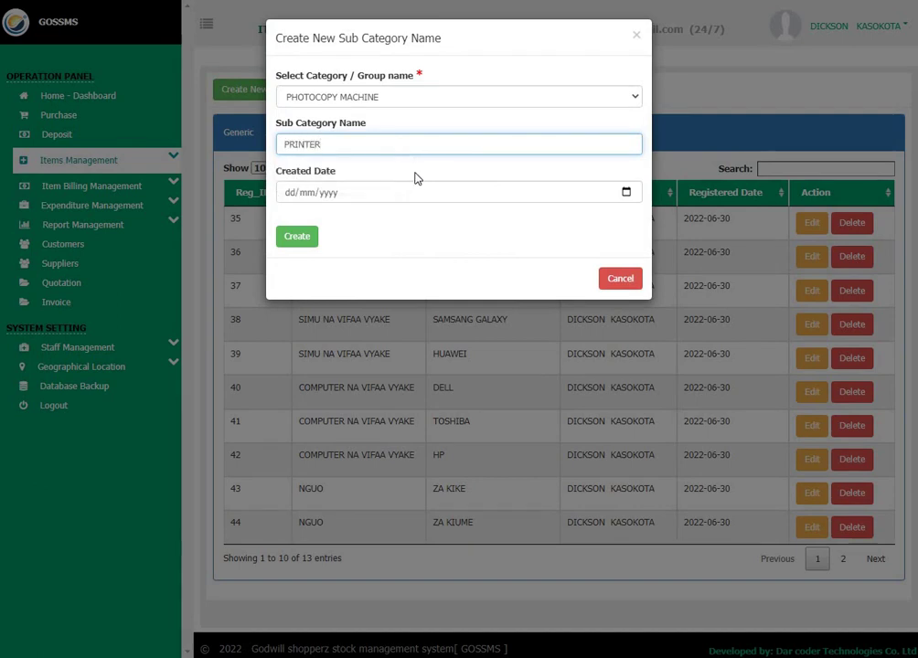
click(613, 192)
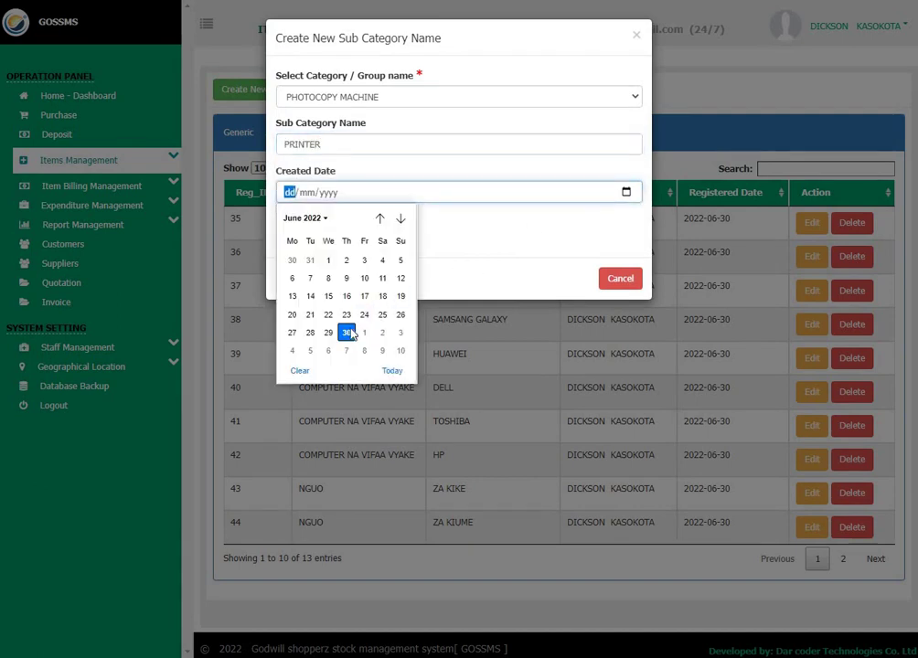
click(347, 332)
click(298, 237)
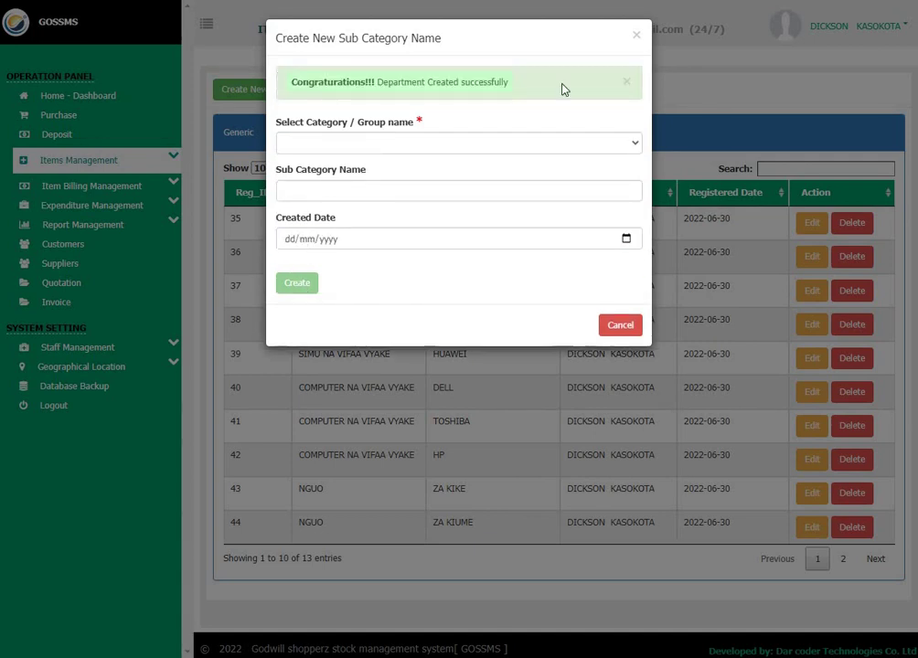
click(597, 42)
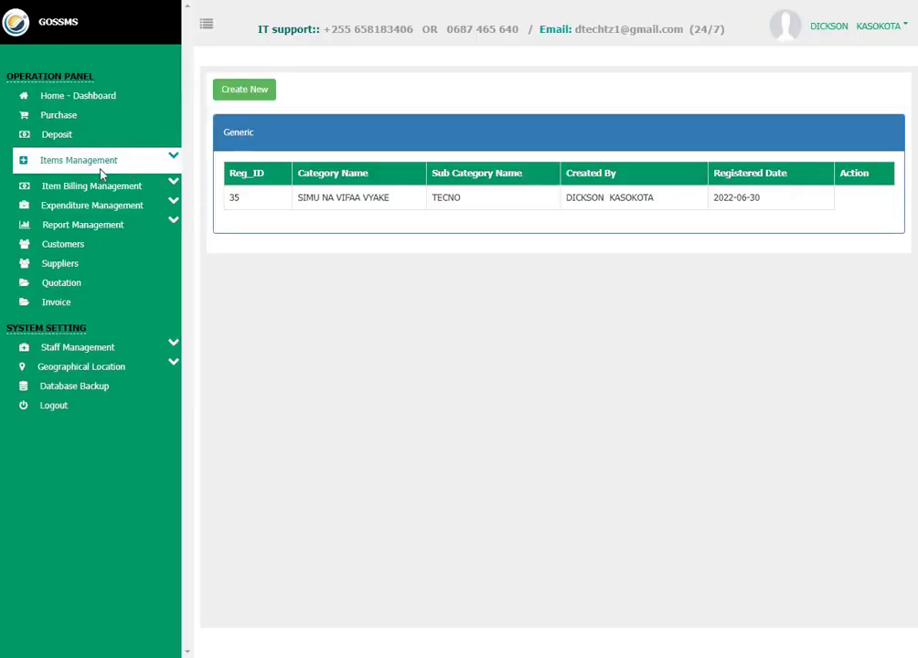
Start a new item name under the PHOTOCOPY MACHINE category and the PRINTER sub category.
click(73, 172)
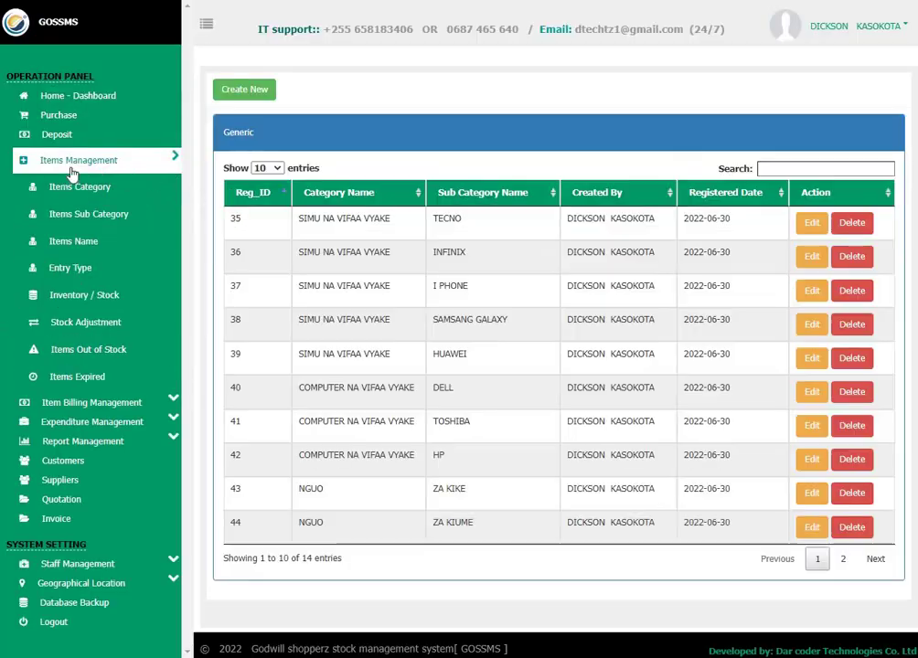
click(87, 243)
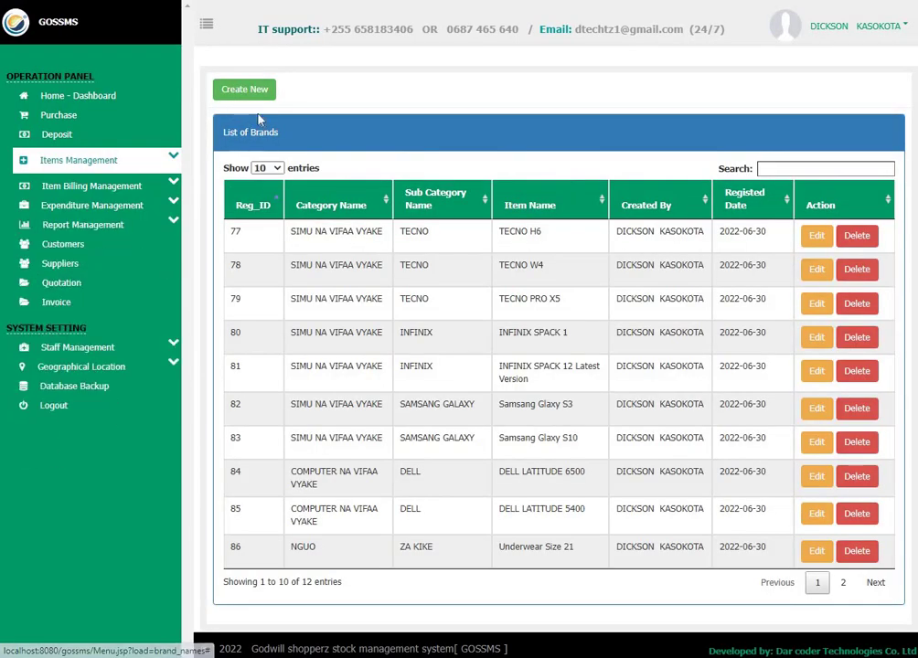
click(240, 91)
click(333, 96)
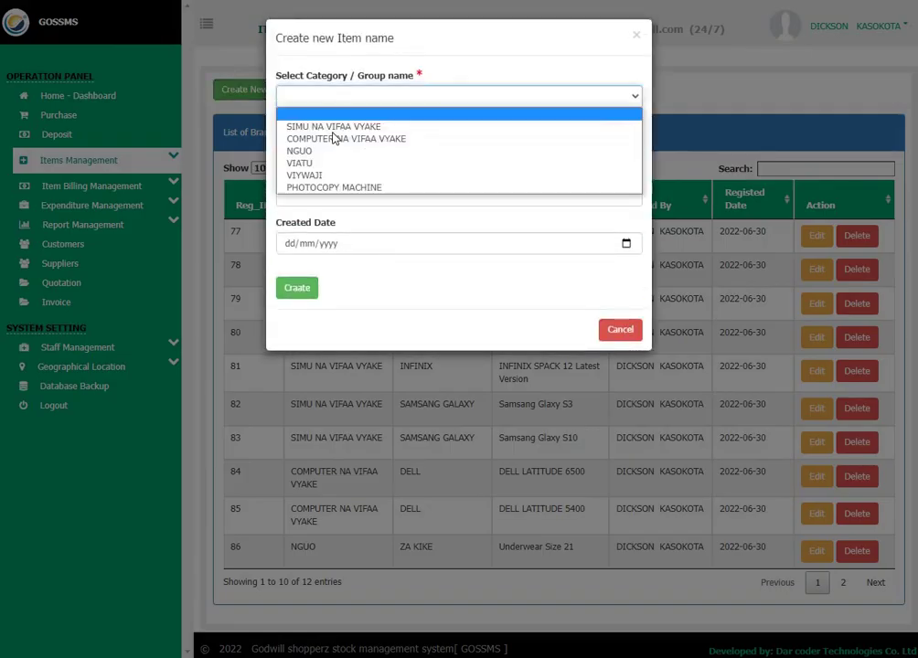
click(328, 186)
click(328, 151)
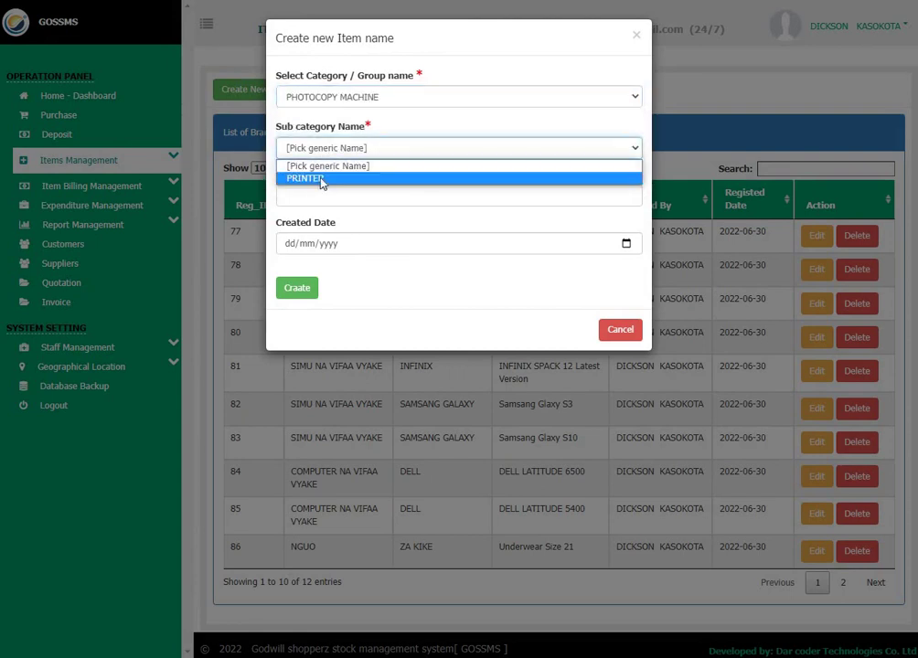
click(352, 178)
Name the new item EPSON L380, set its created date to 30 June 2022 and create it.
click(321, 194)
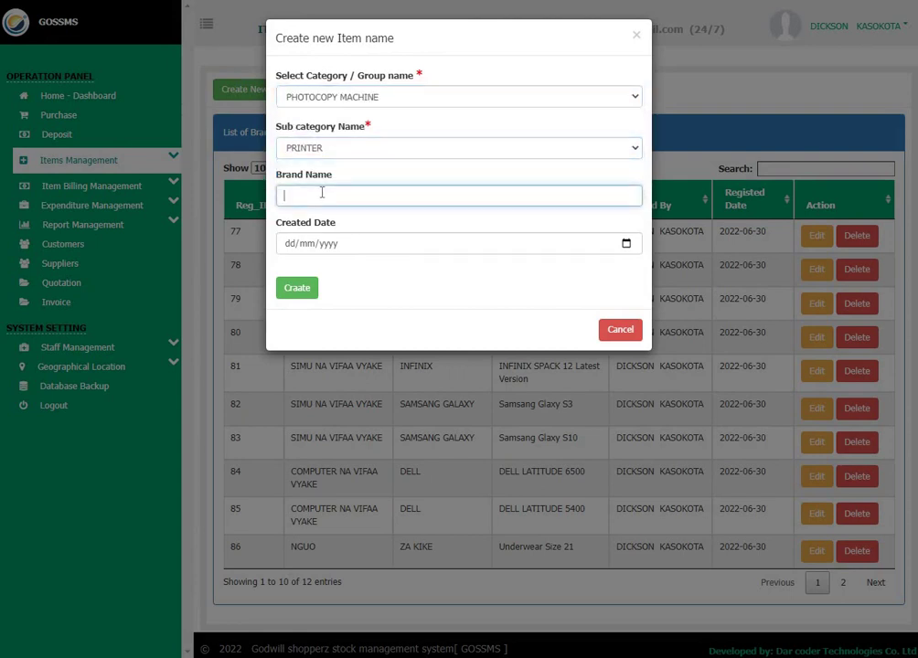
text(EPSON L380)
click(626, 243)
key(Return)
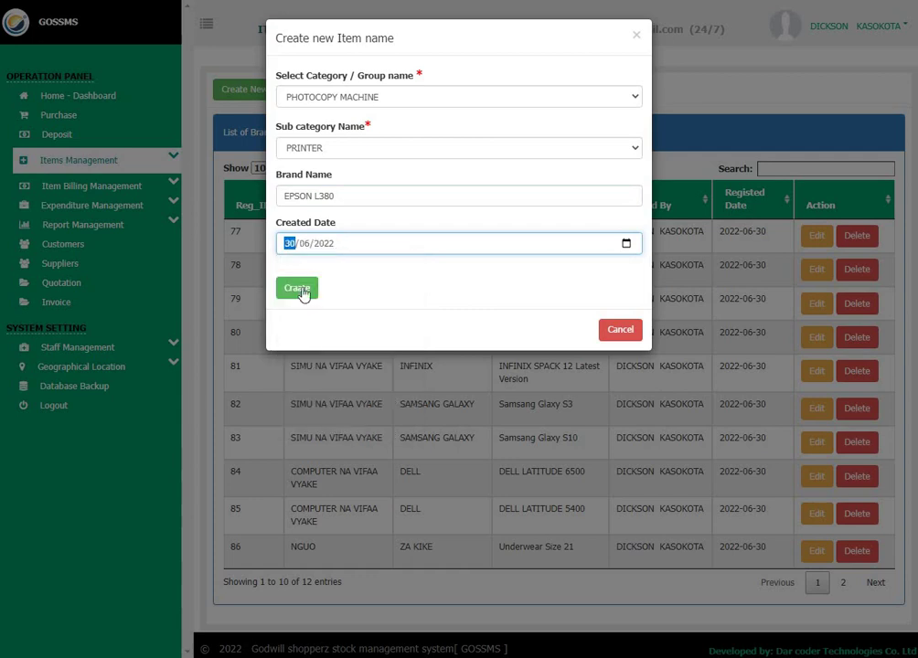
click(300, 287)
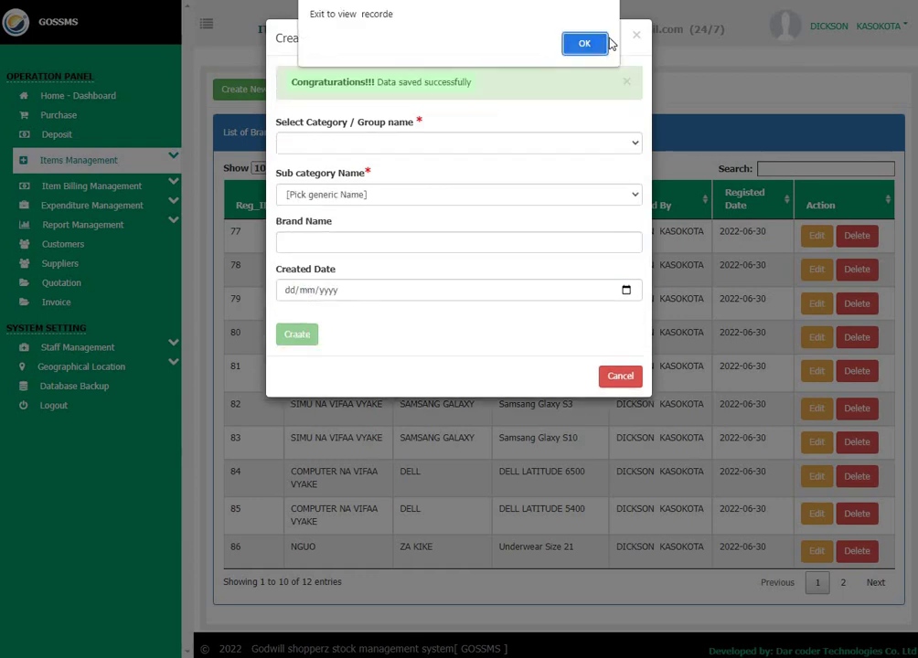
click(647, 43)
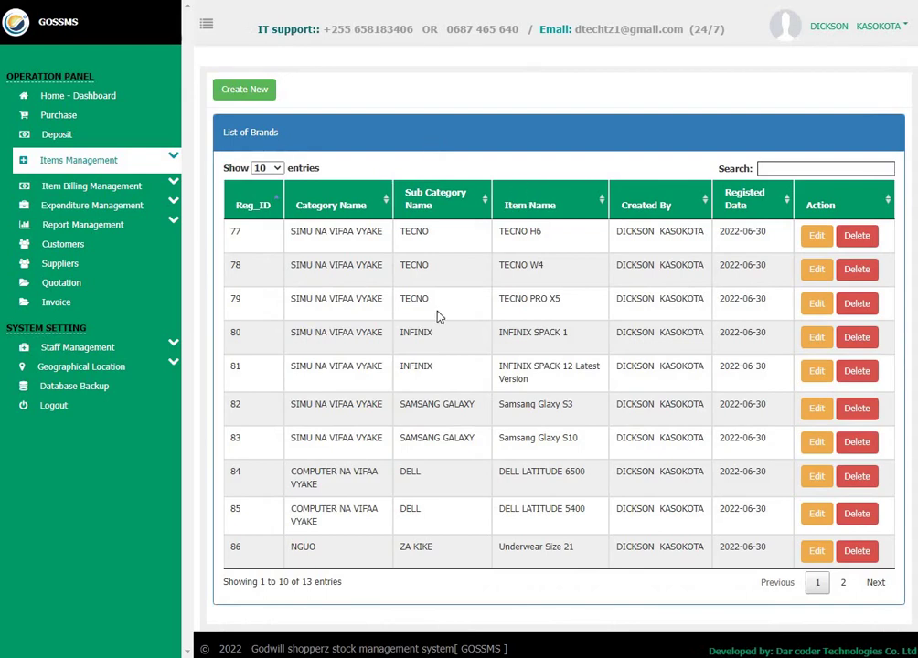
Show 100 entries in the list of item names to check the newly registered item.
click(267, 167)
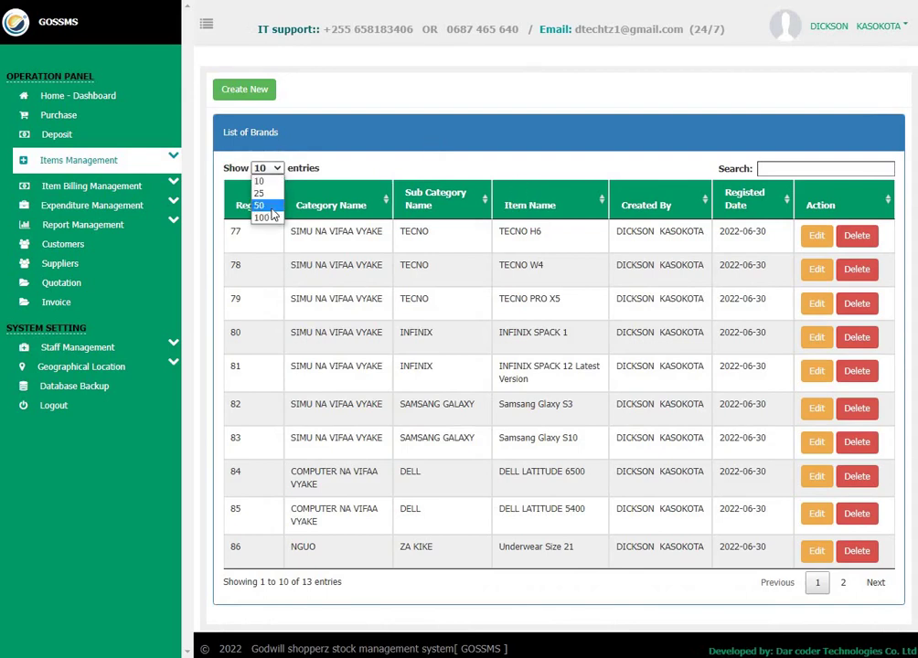
click(266, 216)
scroll(408, 375, down, 1)
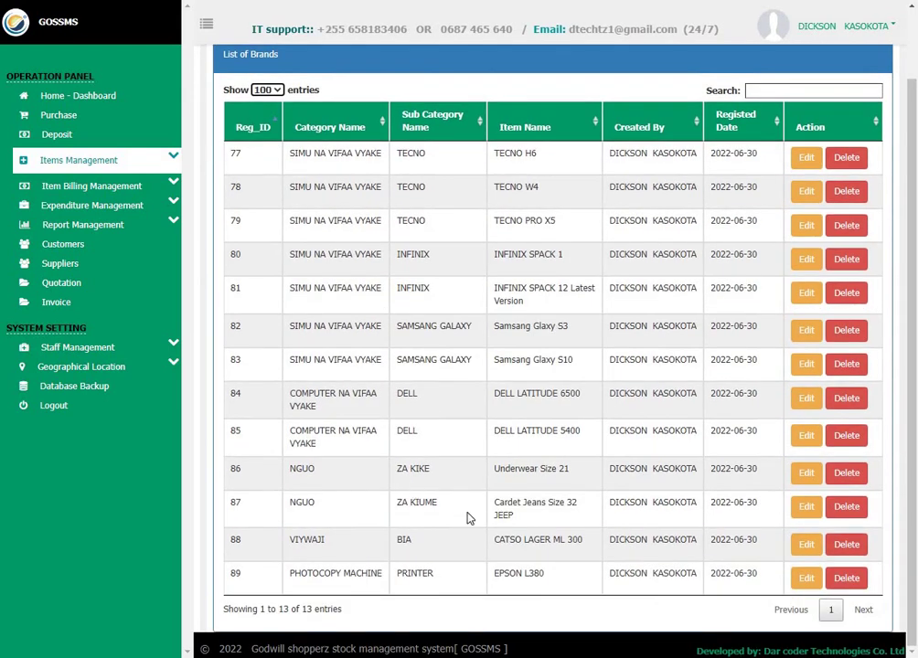
Look over the inventory stock list and start adding a new product to it.
click(108, 165)
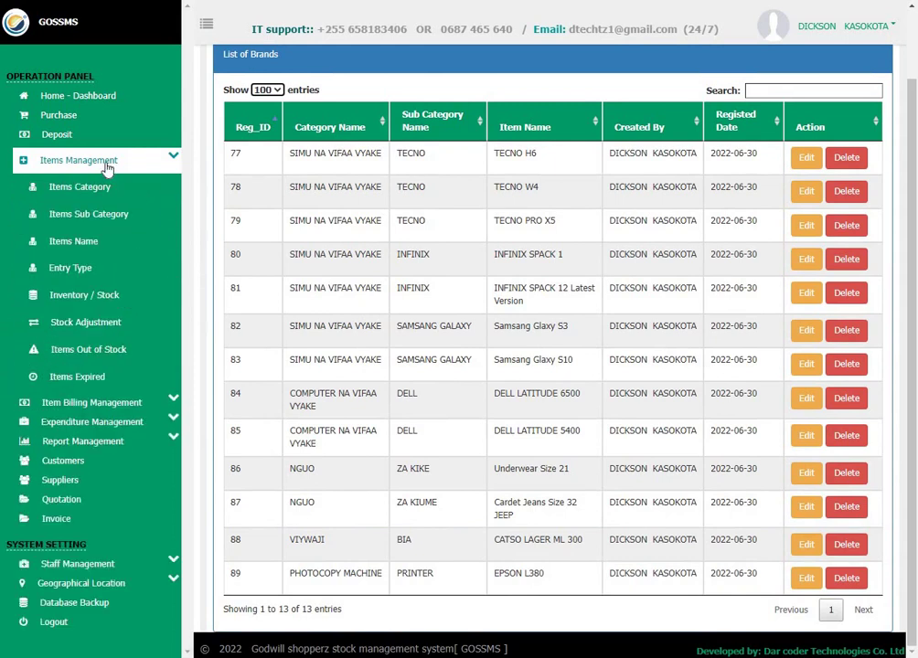
click(87, 297)
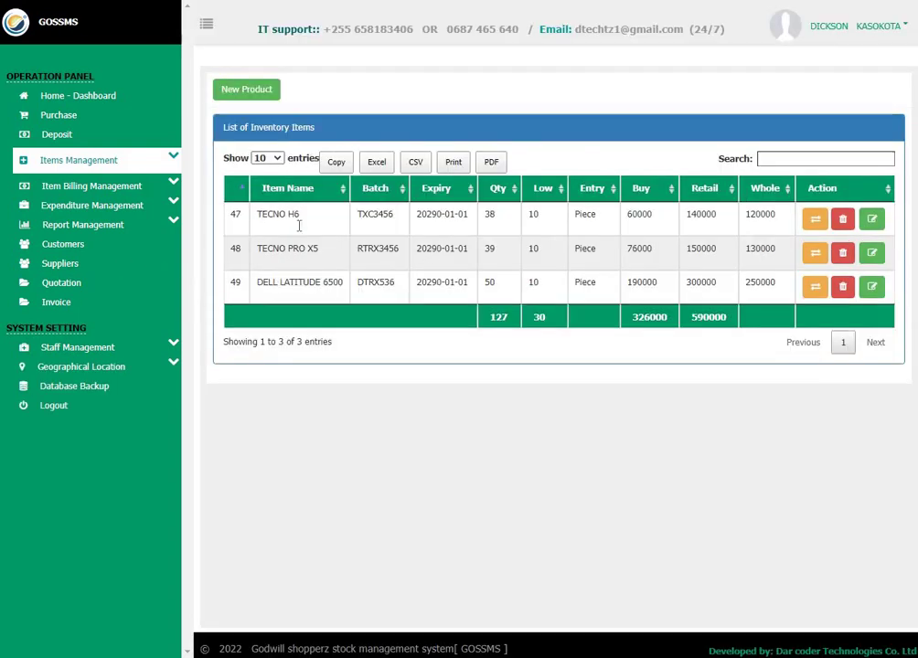
drag(261, 214, 797, 303)
click(707, 416)
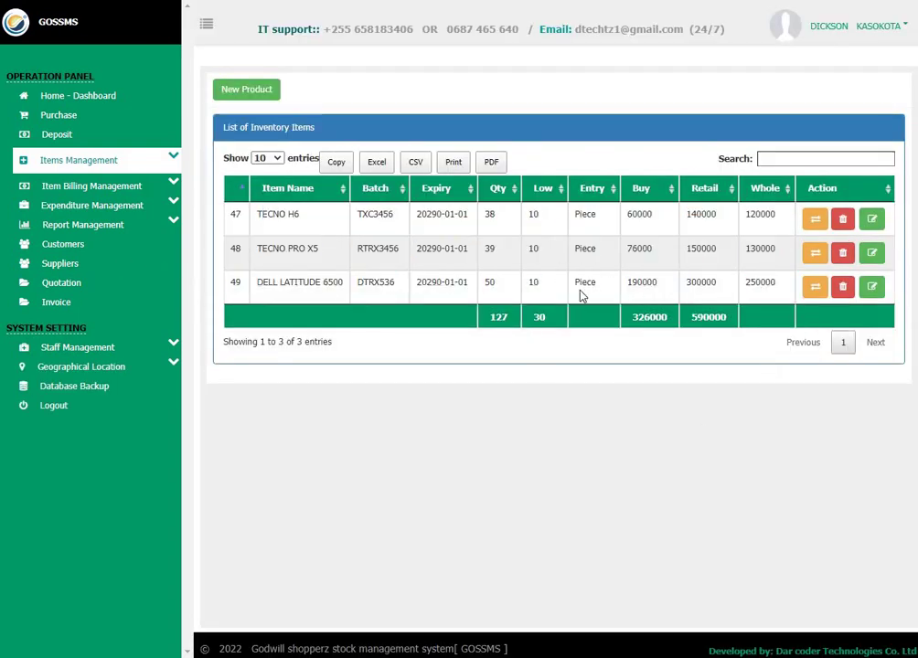
click(249, 91)
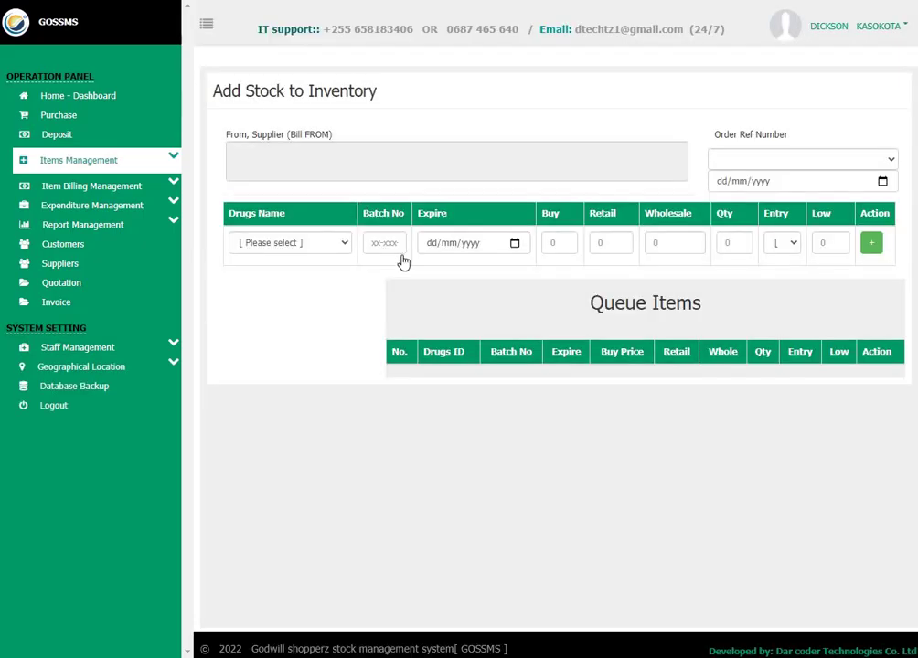
Assign the stock entry to the last listed order reference, dated 30 June 2022, and collapse the navigation sidebar.
click(758, 159)
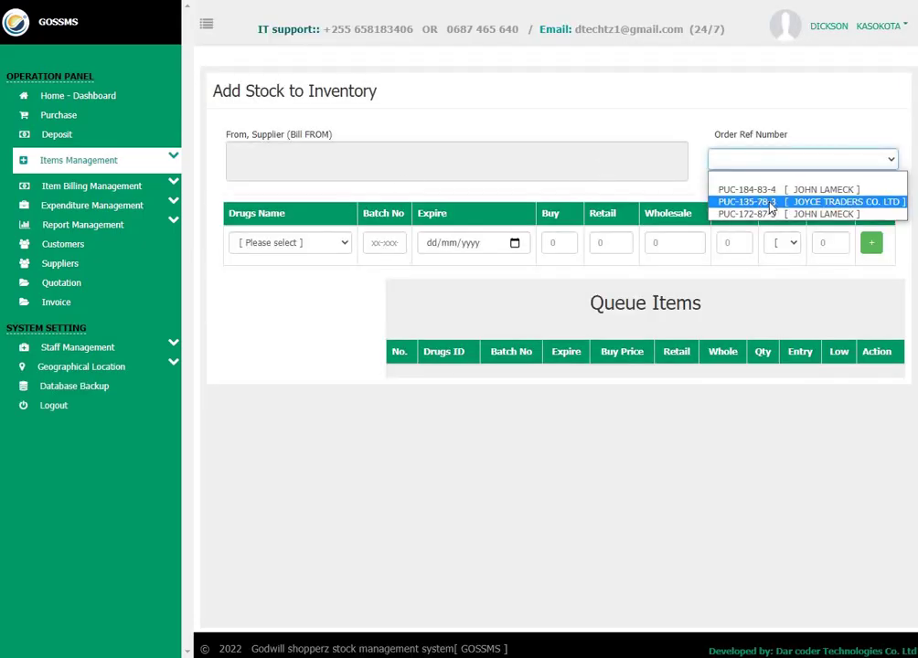
click(830, 219)
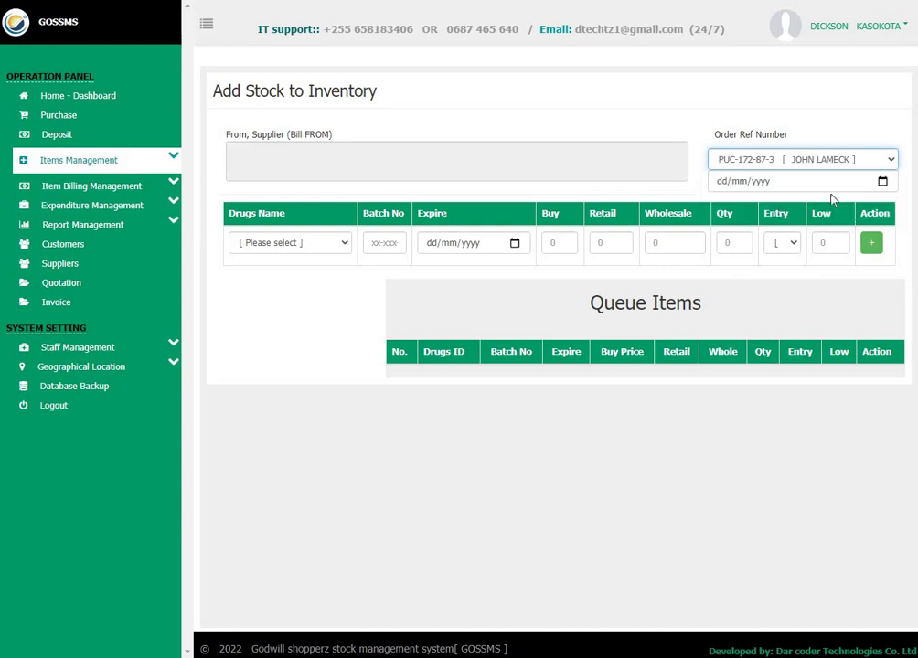
click(883, 182)
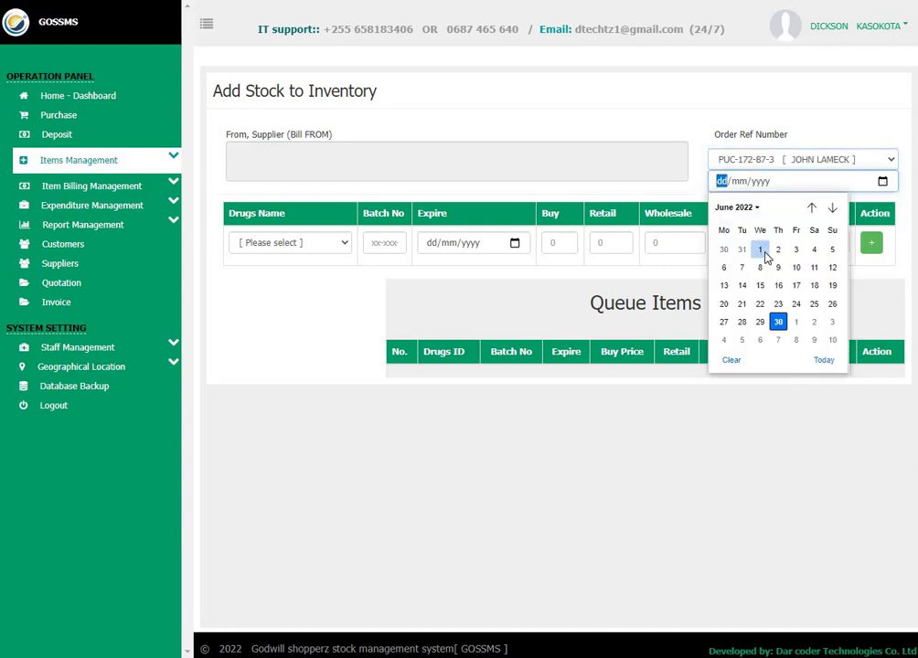
click(778, 322)
click(207, 25)
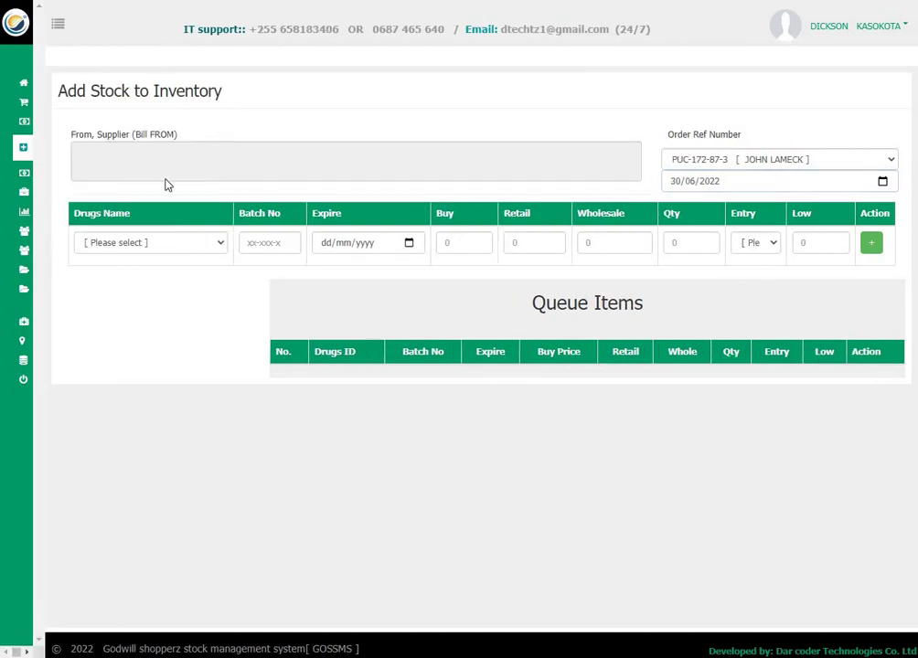
Select EPSON L380 as the stock item with batch number EP1234RT and expiry date 01/01/2090.
click(162, 244)
click(114, 419)
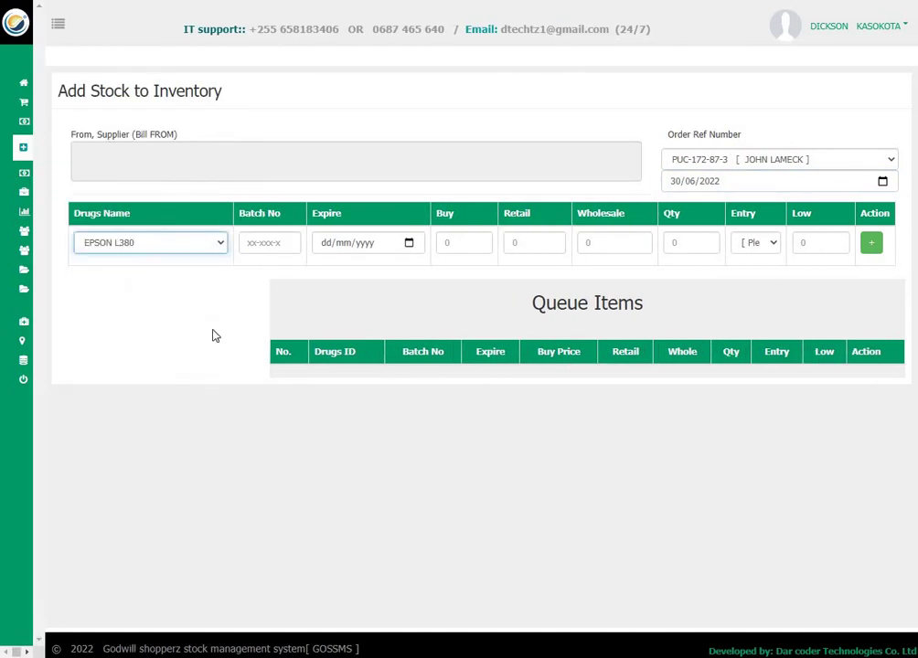
click(266, 243)
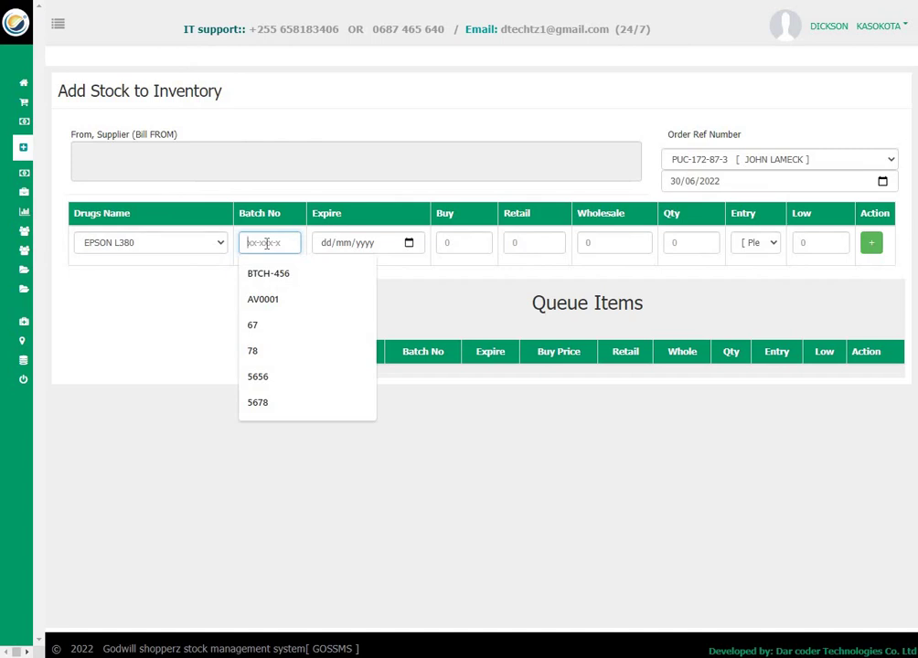
text(E)
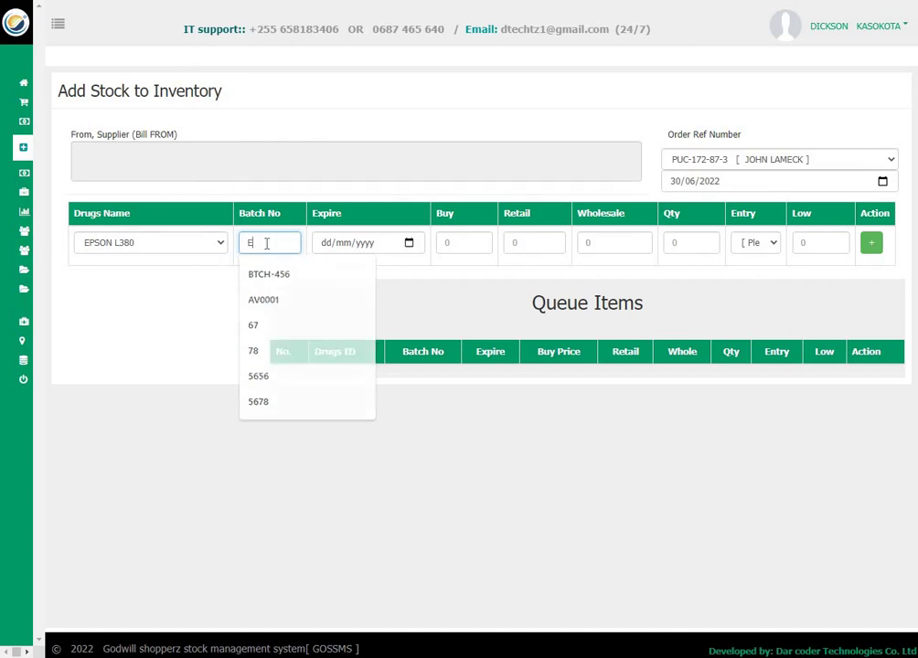
text(P1234RT)
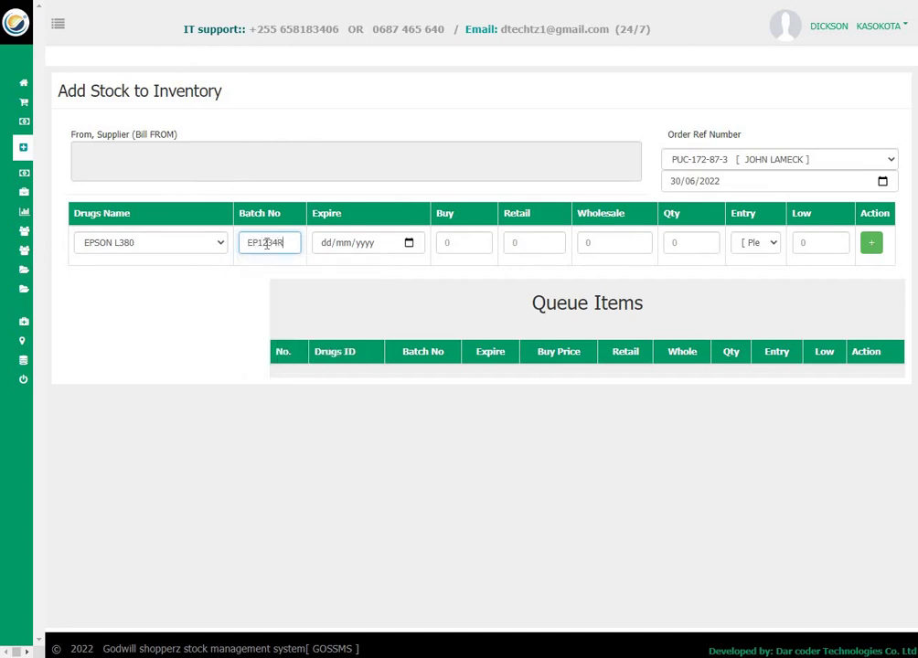
click(323, 245)
text(01/01/000)
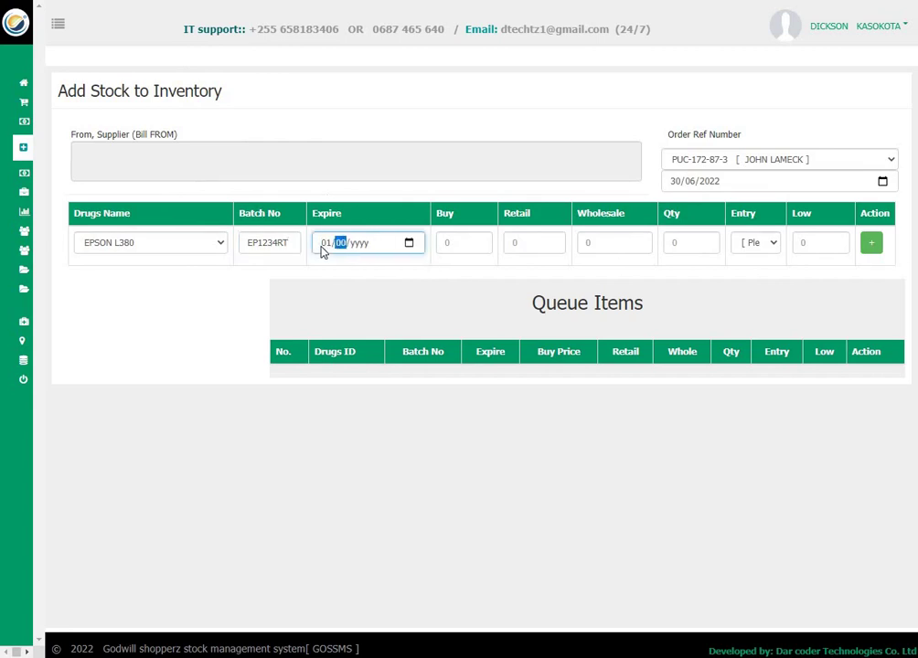
text(2)
Set the EPSON L380 buying price to 200000, retail price to 400000 and wholesale price to 350000.
click(459, 236)
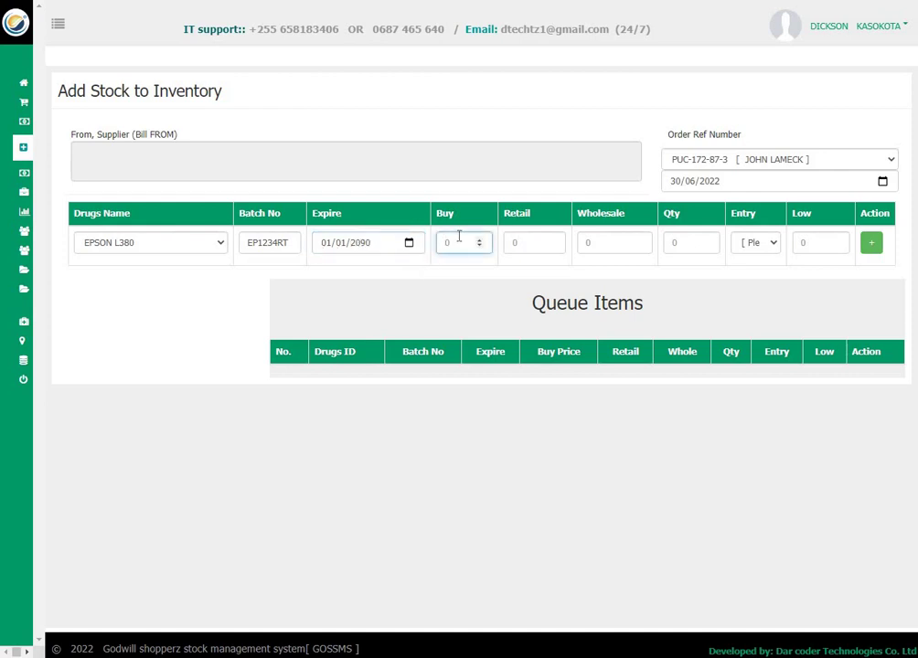
text(200000)
key(Tab)
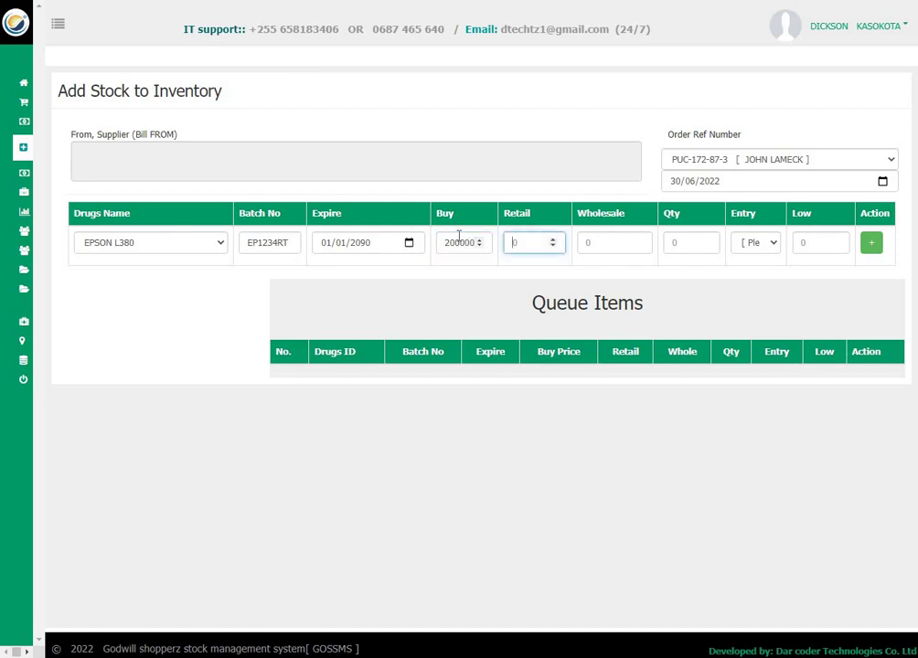
text(400000)
key(Tab)
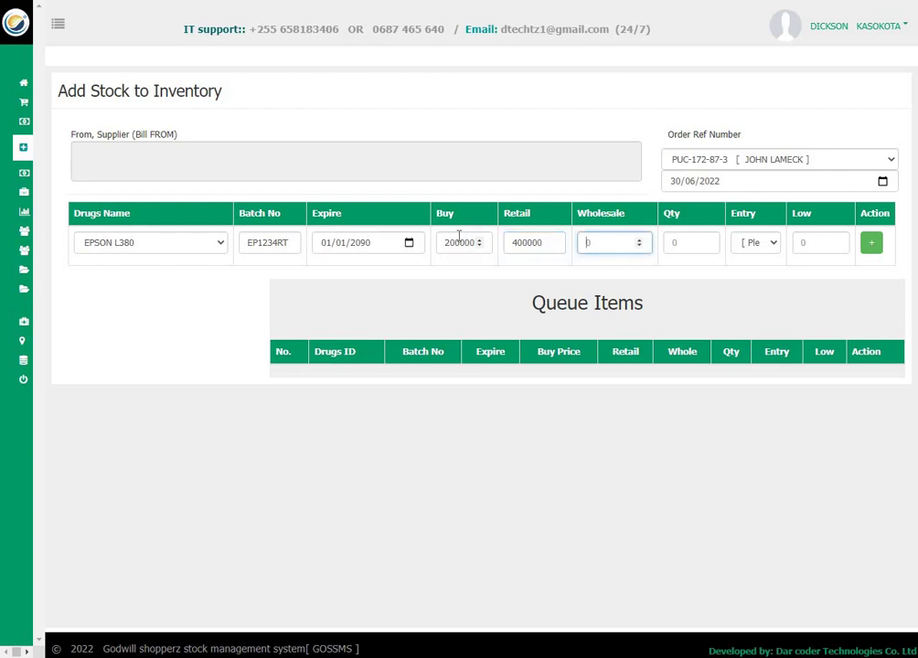
text(350000)
Set the quantity to 60, entry type to Piece and low-stock level to 30, and add EPSON L380 to the queue.
click(682, 241)
text(6)
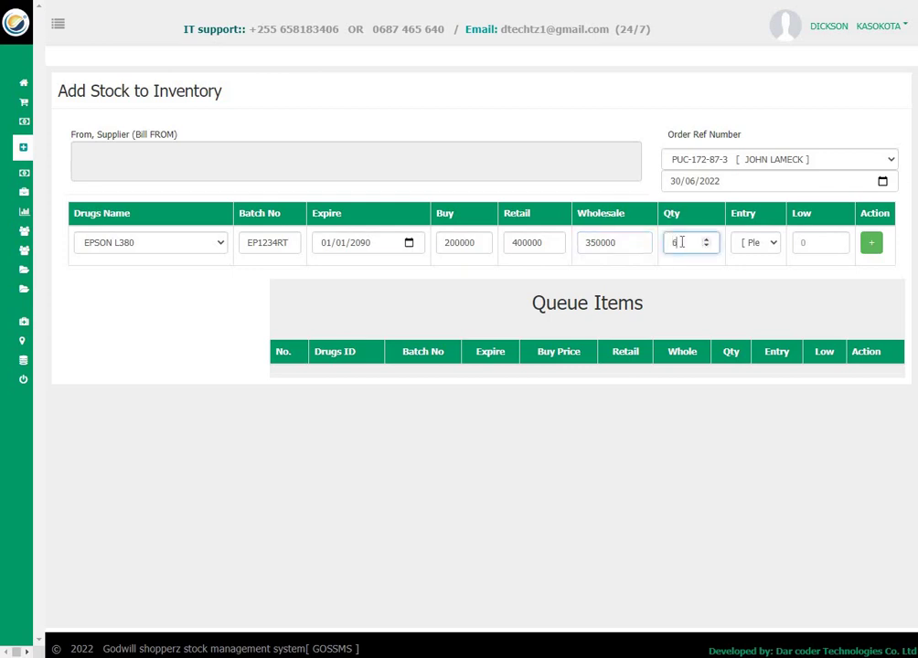
text(0)
click(765, 243)
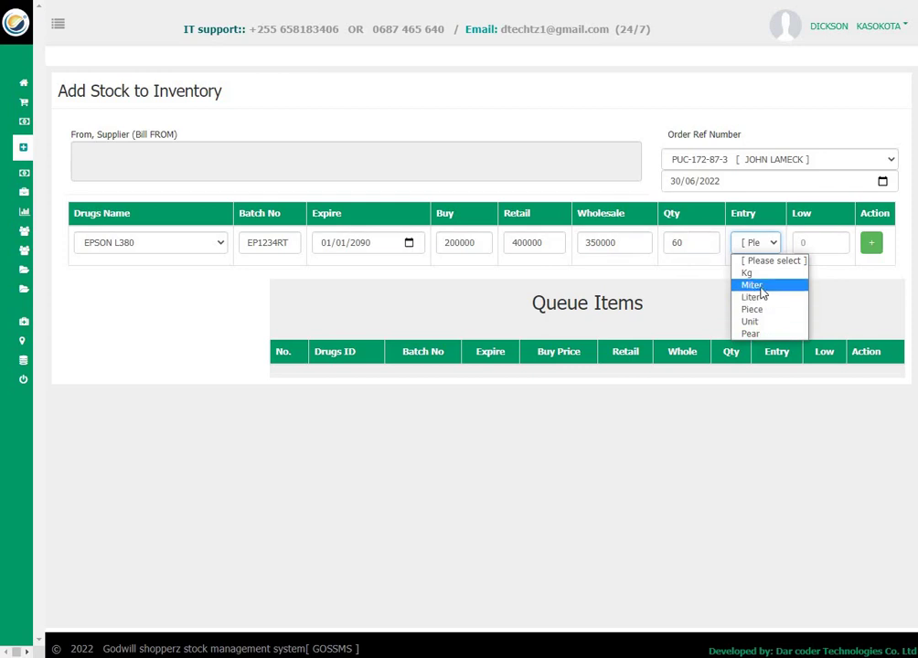
click(759, 310)
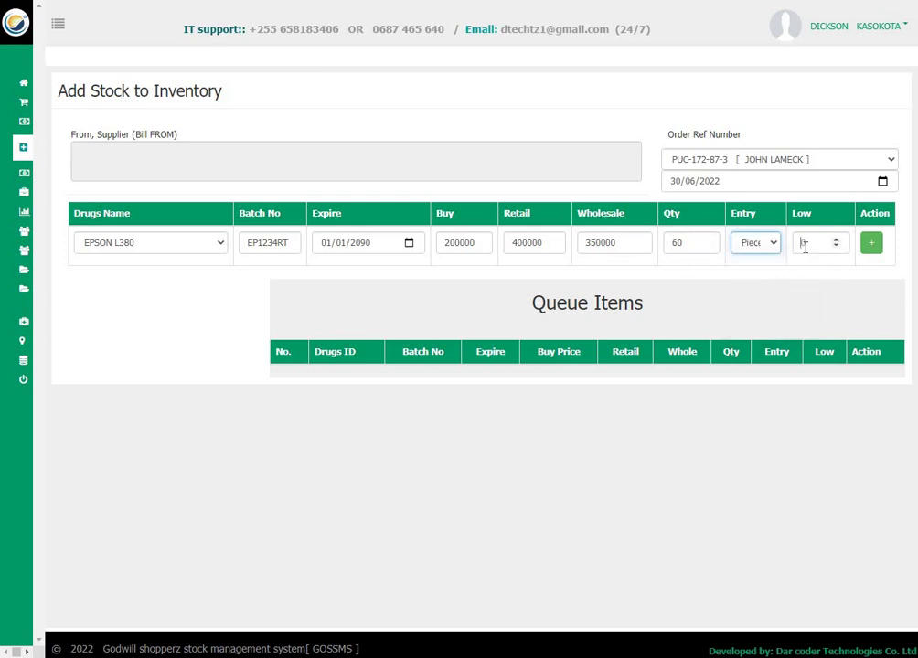
click(805, 243)
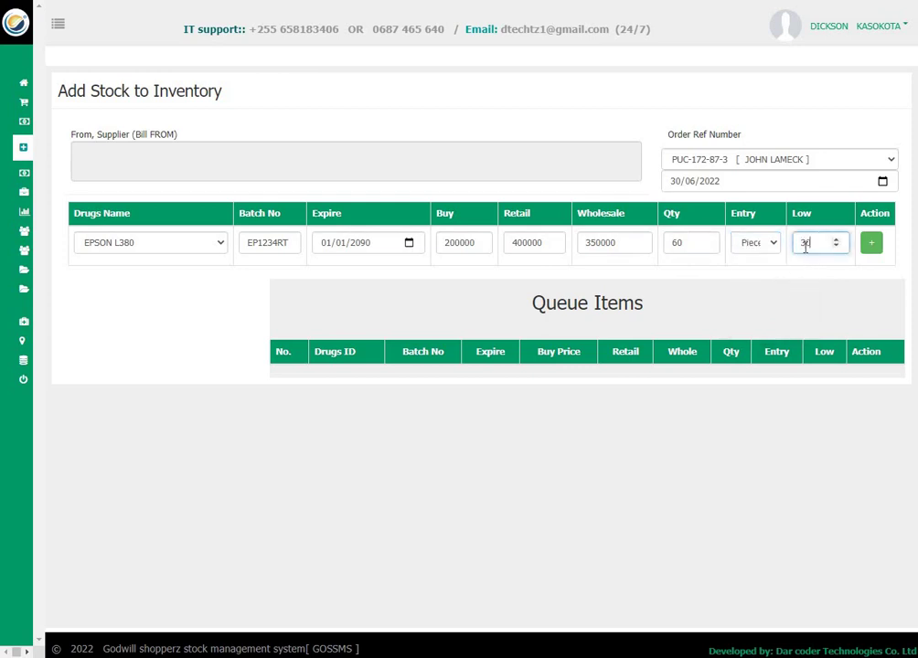
click(873, 247)
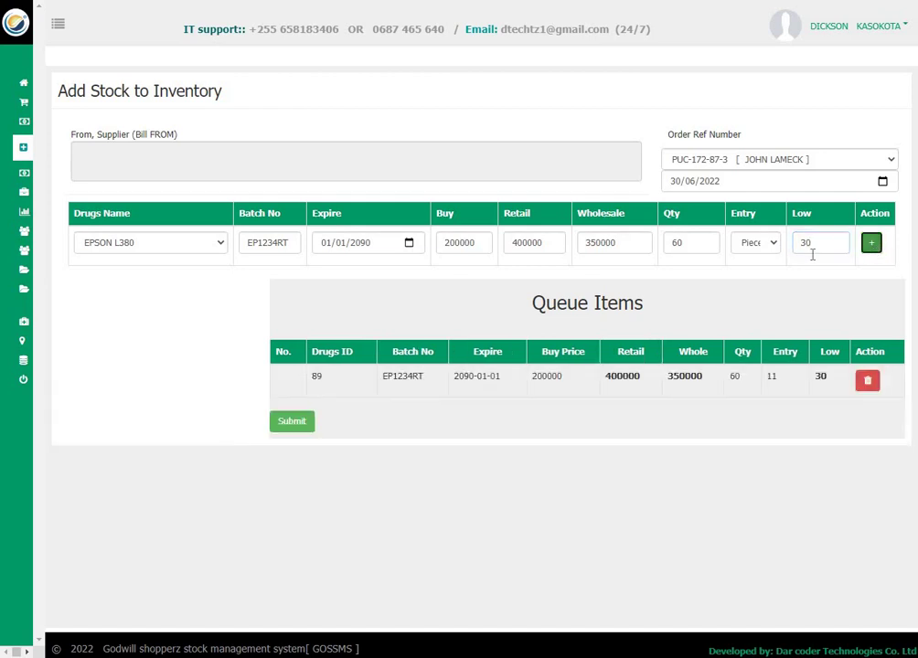
Select Cardet Jeans Size 32 JEEP as the next stock item and set its batch number to CTYR345.
click(155, 244)
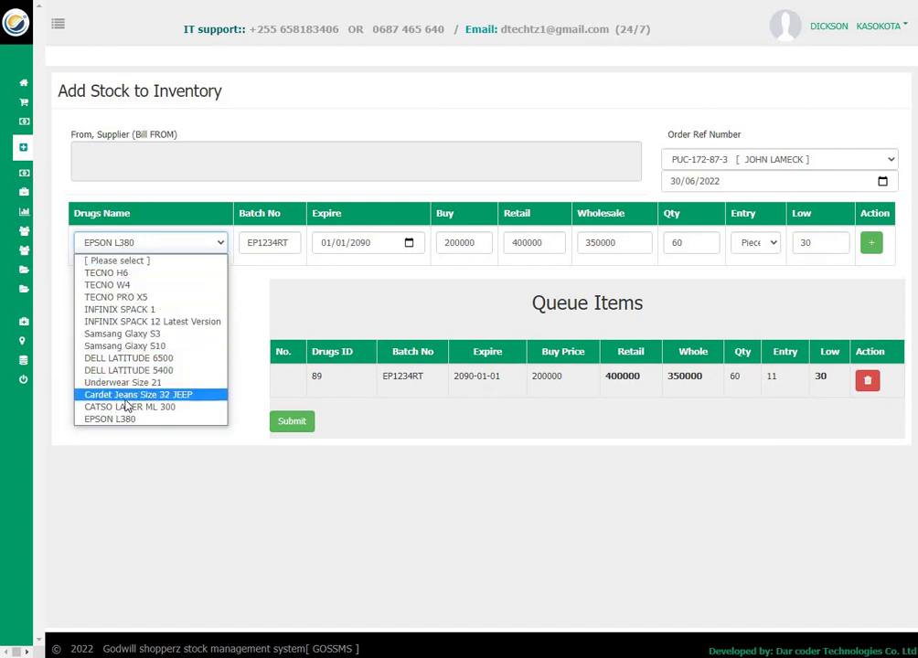
click(163, 396)
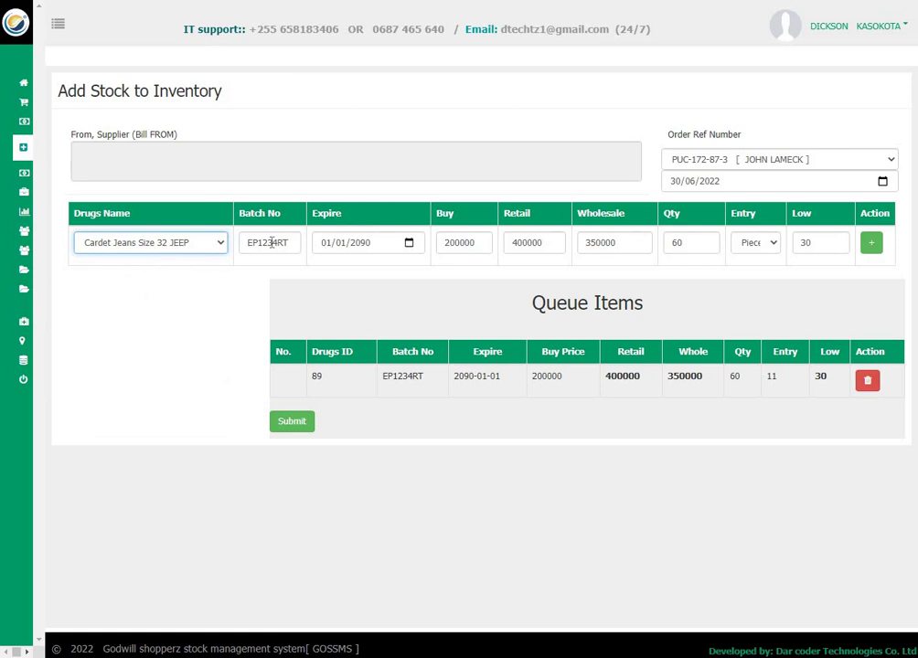
double_click(291, 237)
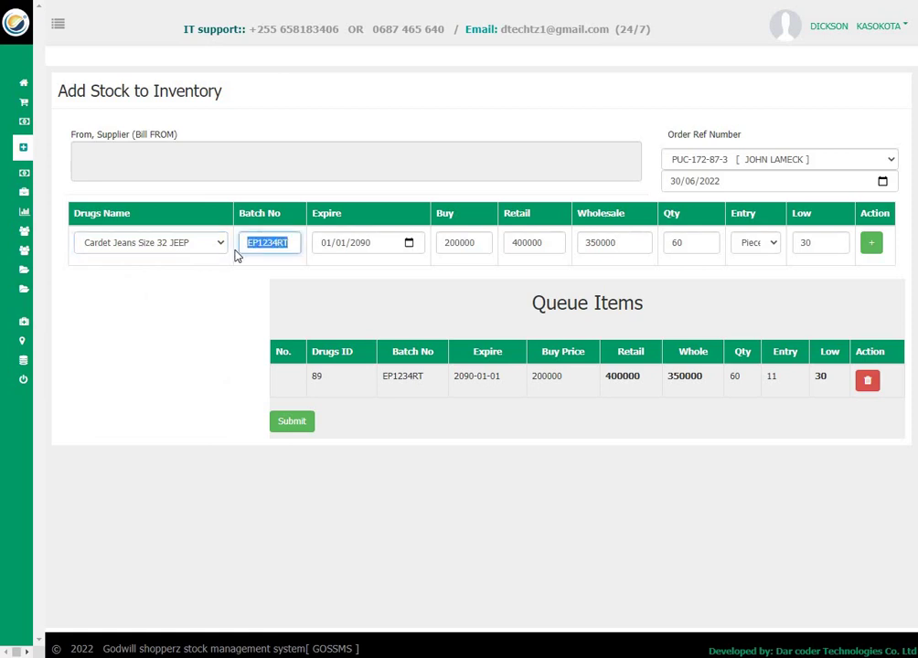
text(CTYR345)
key(Tab)
key(Tab)
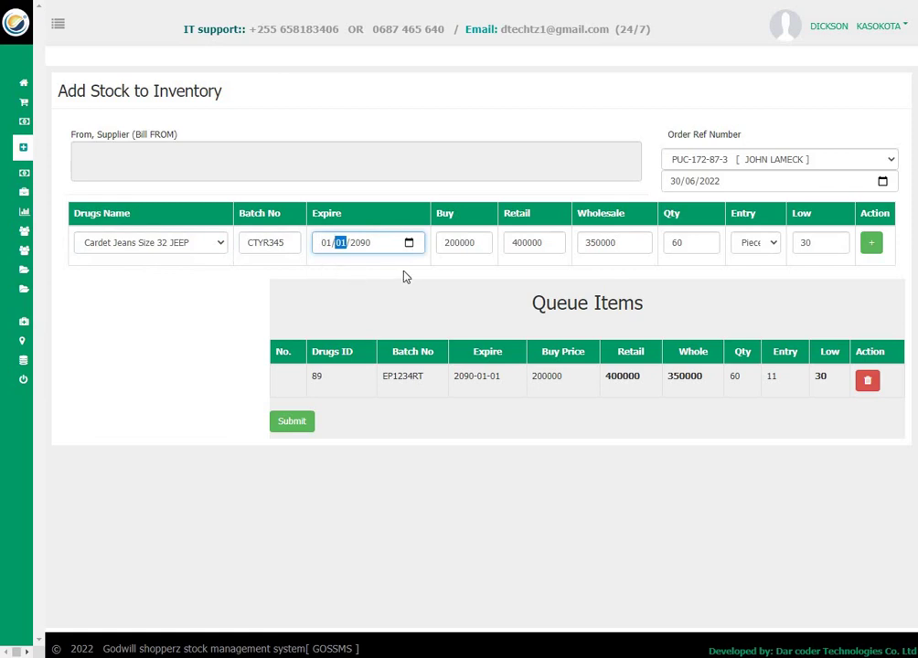
Set the Cardet Jeans buying price to 6000, retail price to 15000 and wholesale price to 12000.
click(461, 243)
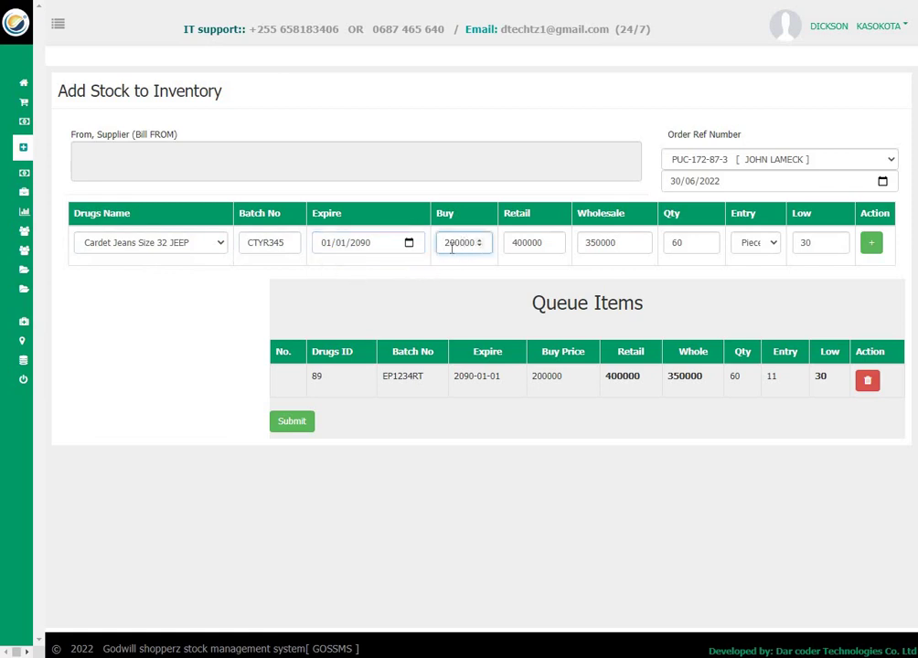
click(384, 241)
key(Tab)
key(Tab)
key(Tab)
text(60000)
key(Tab)
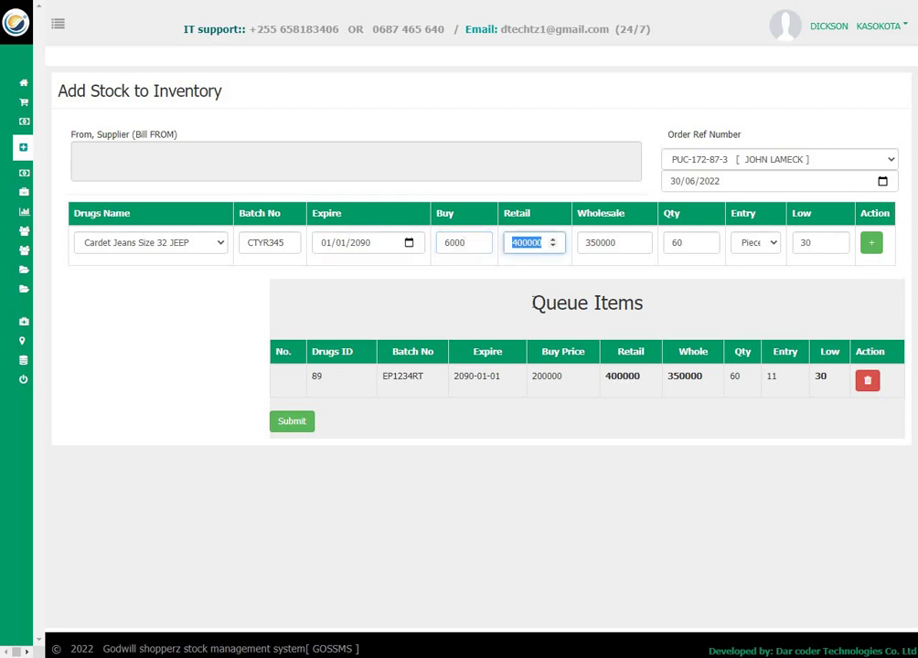
text(1500)
key(Tab)
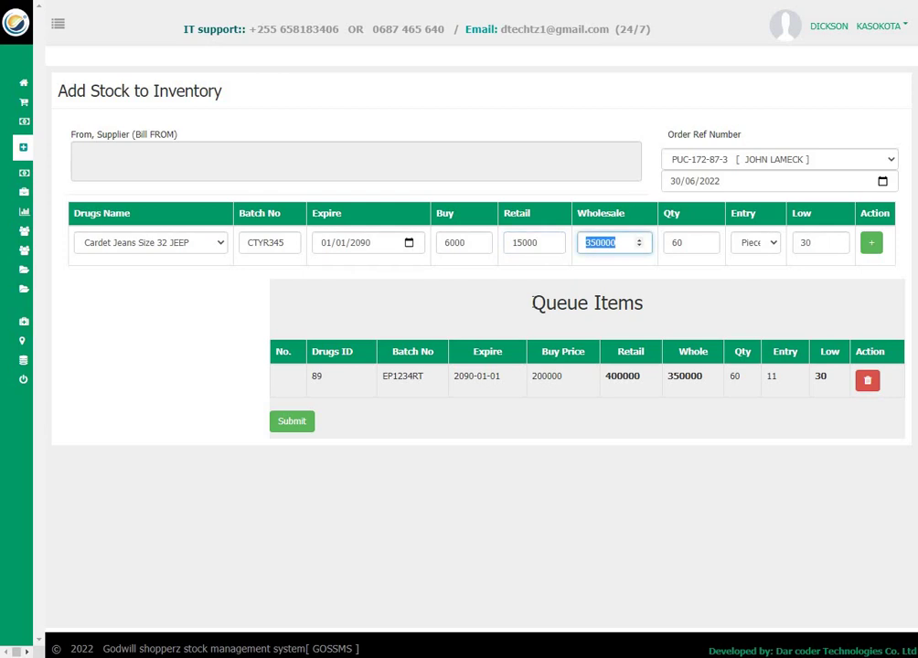
text(12000)
Set the jeans quantity to 100 and low-stock level to 50, add them to the queue and submit the queued stock.
key(Tab)
text(100)
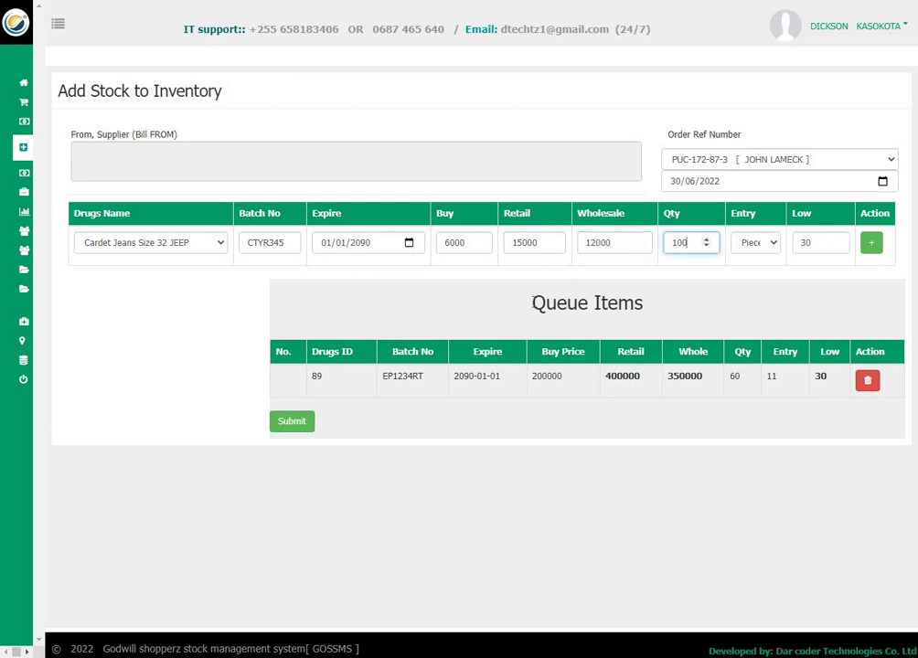
key(Tab)
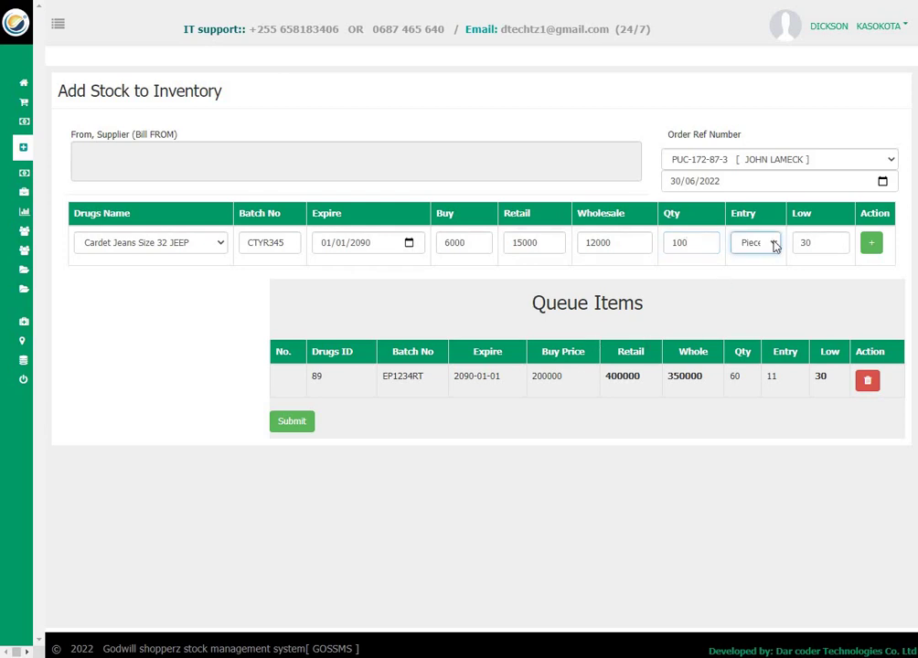
key(Tab)
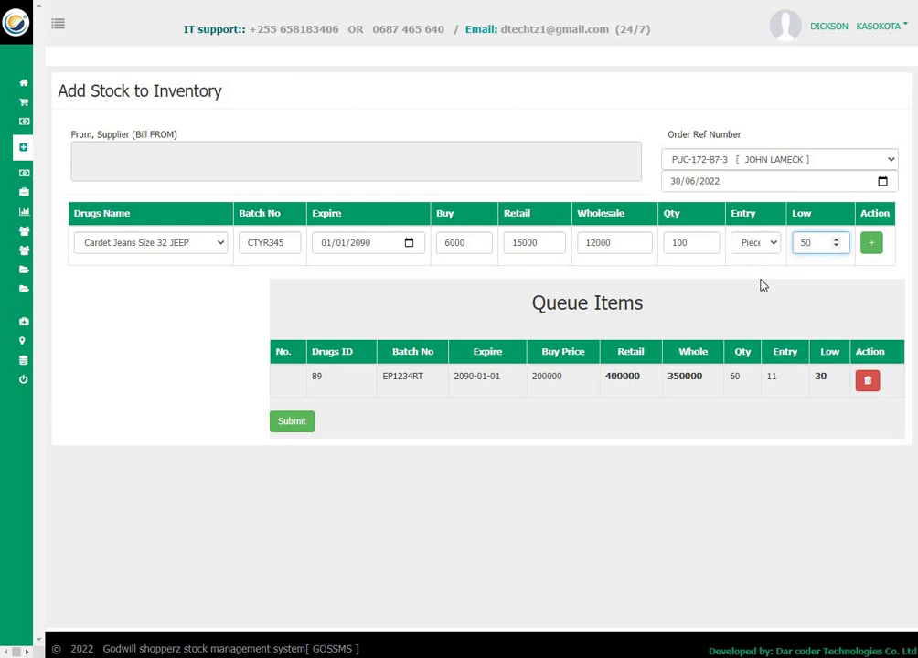
click(873, 244)
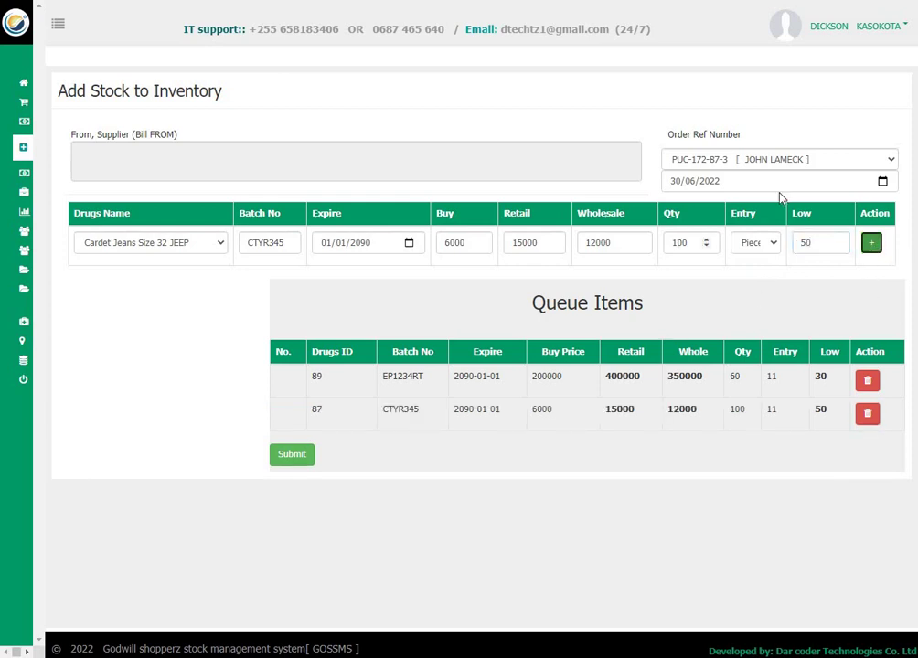
click(297, 456)
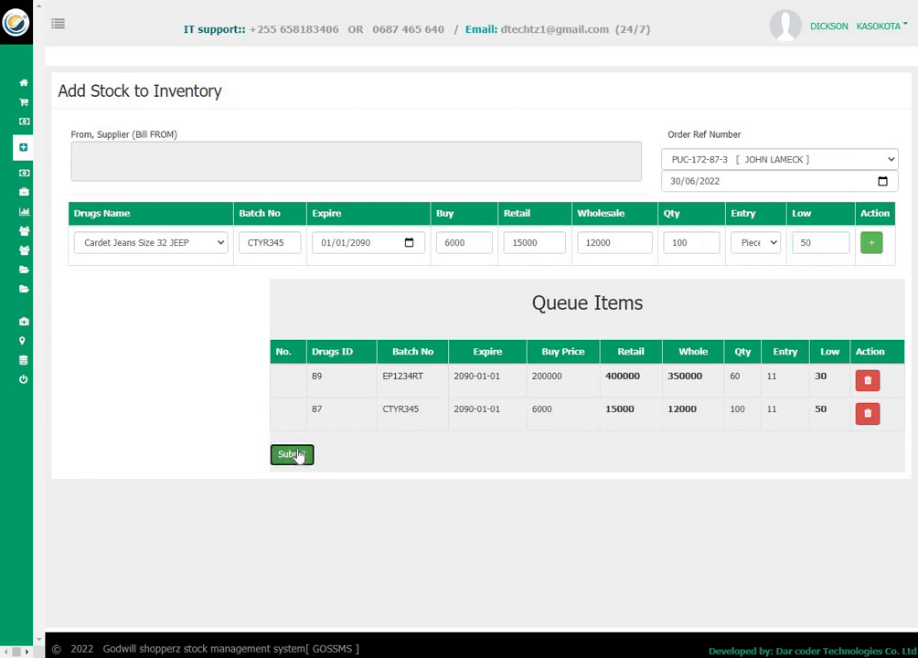
Open the inventory list and check the entries for EPSON L380 and Cardet Jeans Size 32 JEEP.
click(58, 28)
click(119, 164)
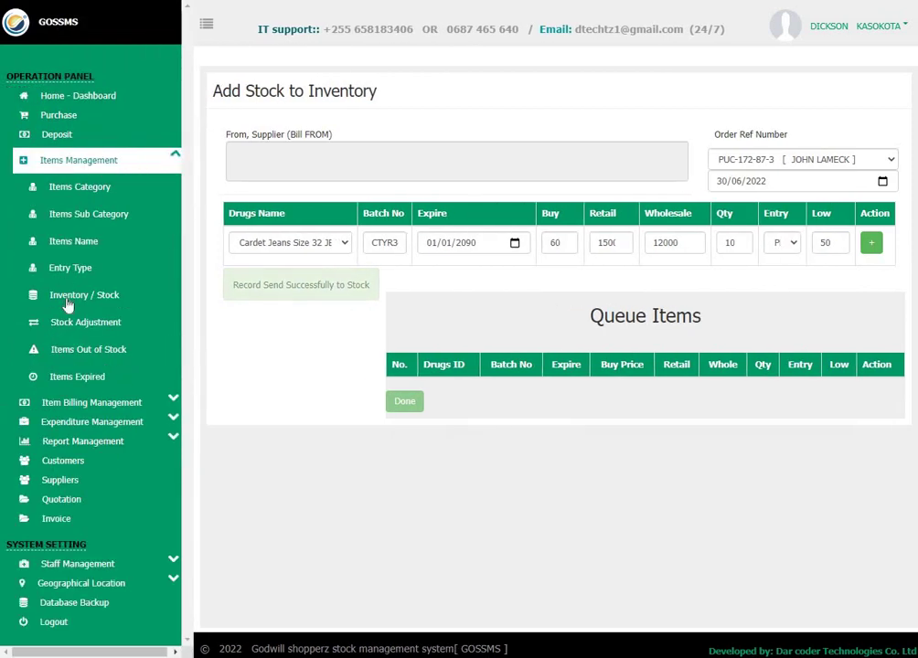
click(81, 165)
click(84, 194)
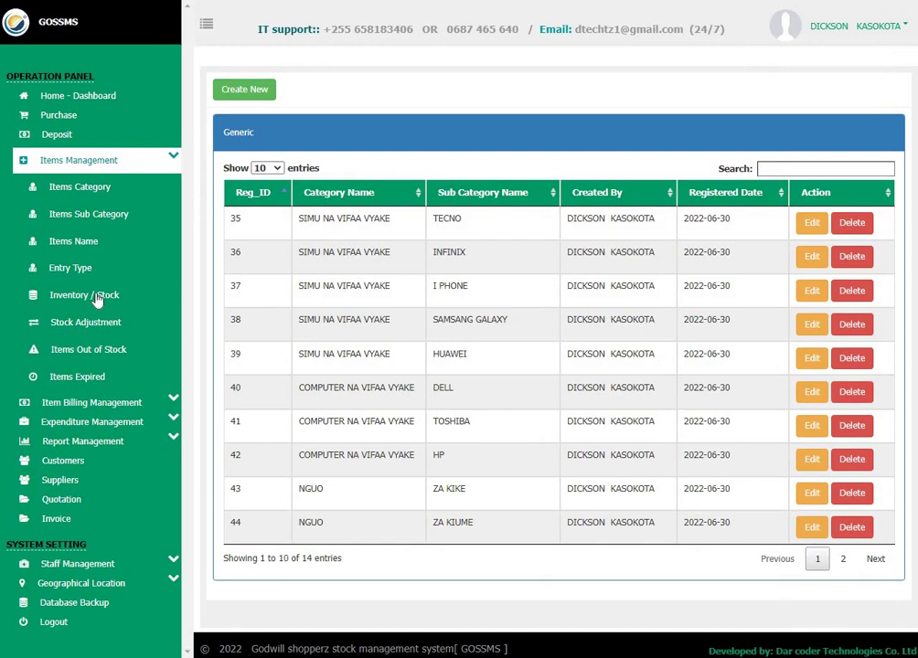
click(96, 297)
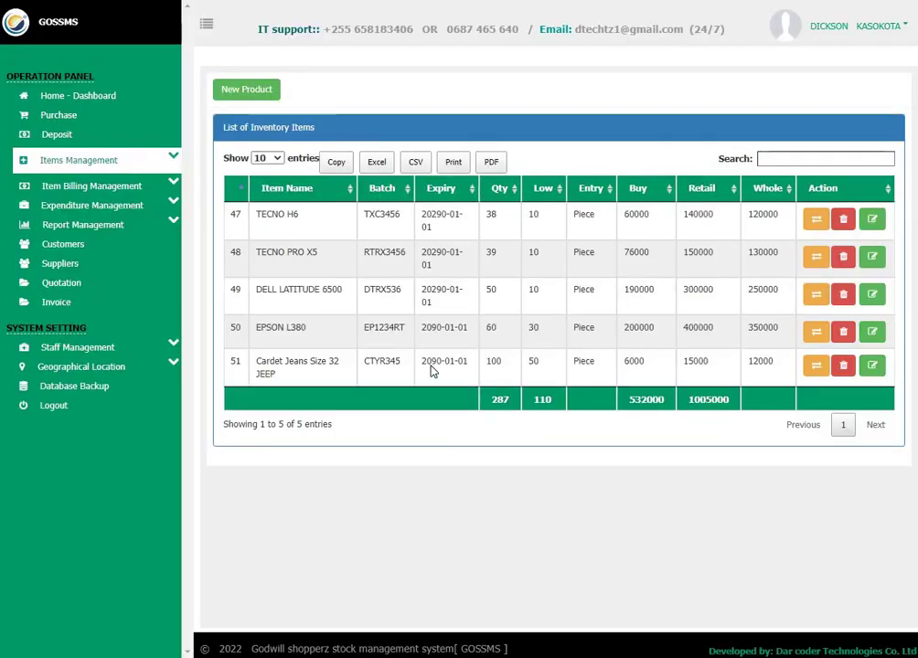
triple_click(270, 347)
click(317, 376)
drag(317, 377, 381, 364)
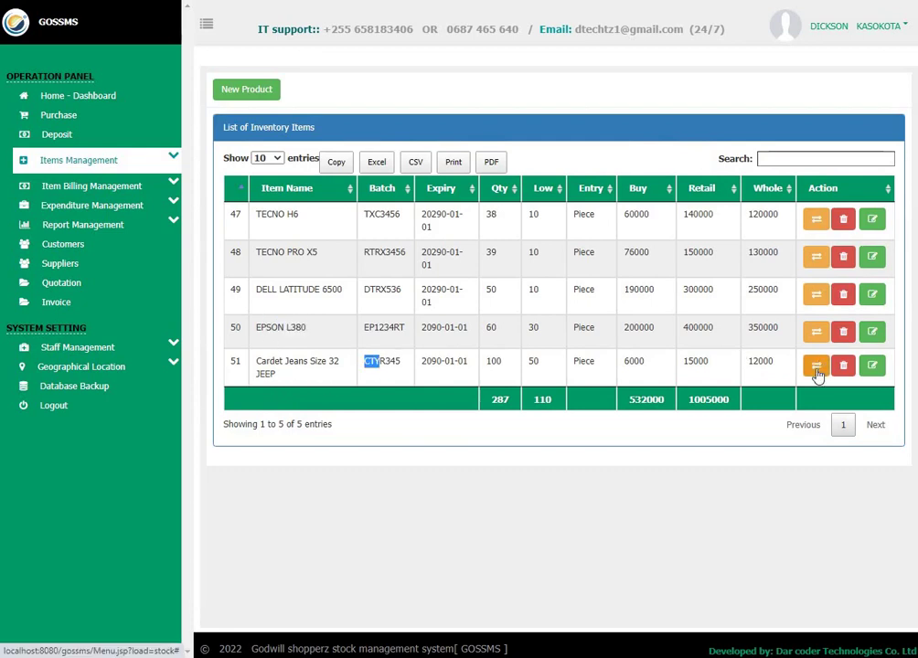
Examine the stock adjustment reasons for Cardet Jeans Size 32 JEEP and the EPSON L380 update form, closing both without saving.
click(817, 368)
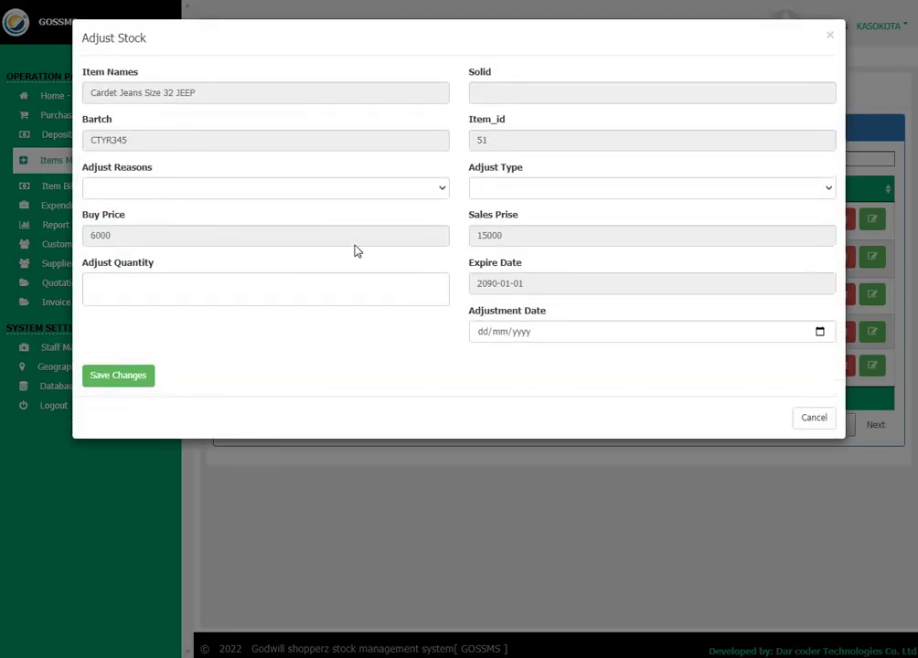
click(333, 189)
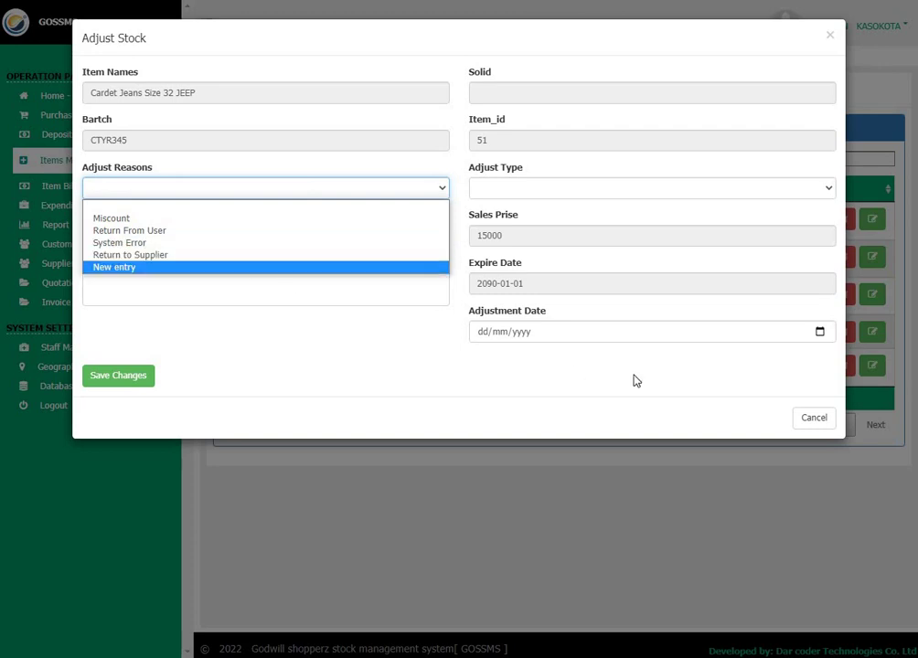
click(601, 318)
click(812, 418)
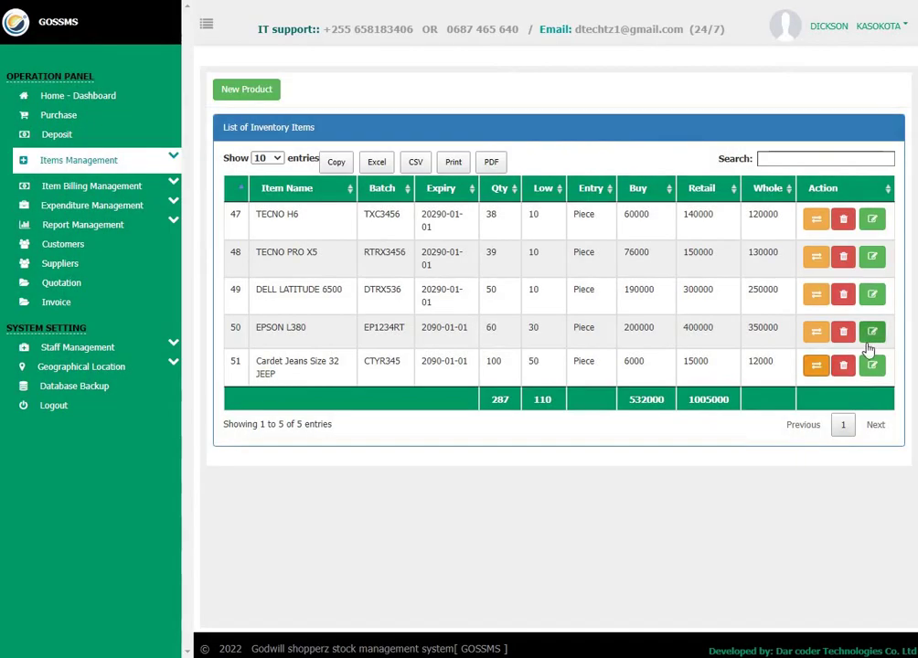
click(871, 331)
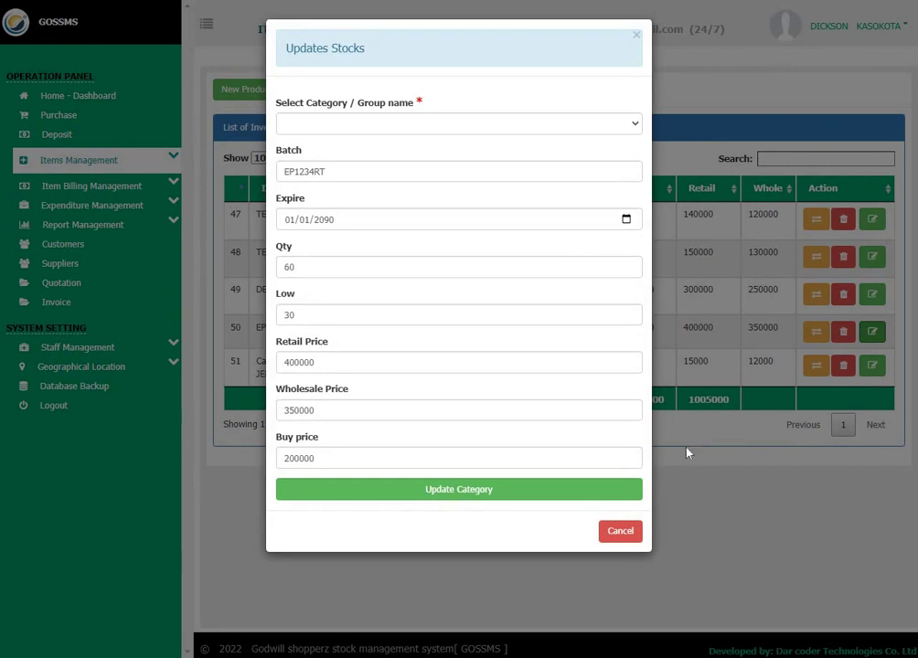
click(625, 531)
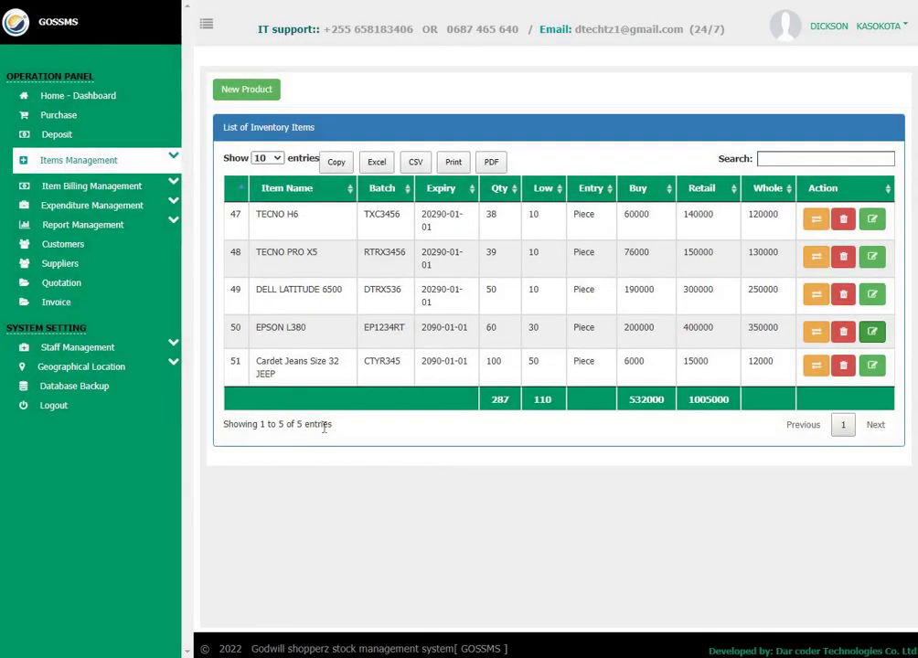
Open the point of sale page for item billing and collapse the navigation sidebar.
click(91, 162)
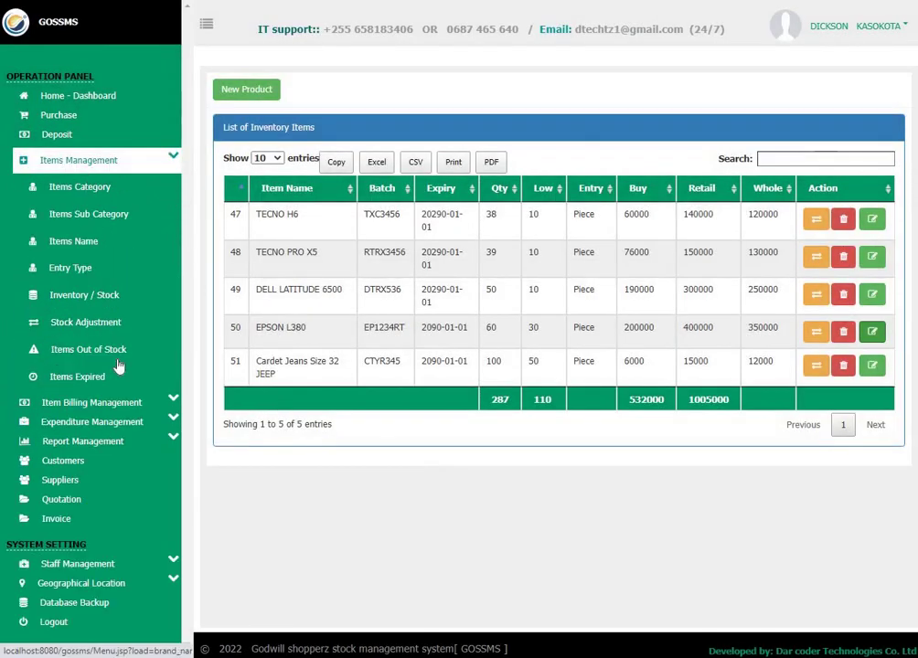
click(91, 160)
click(93, 182)
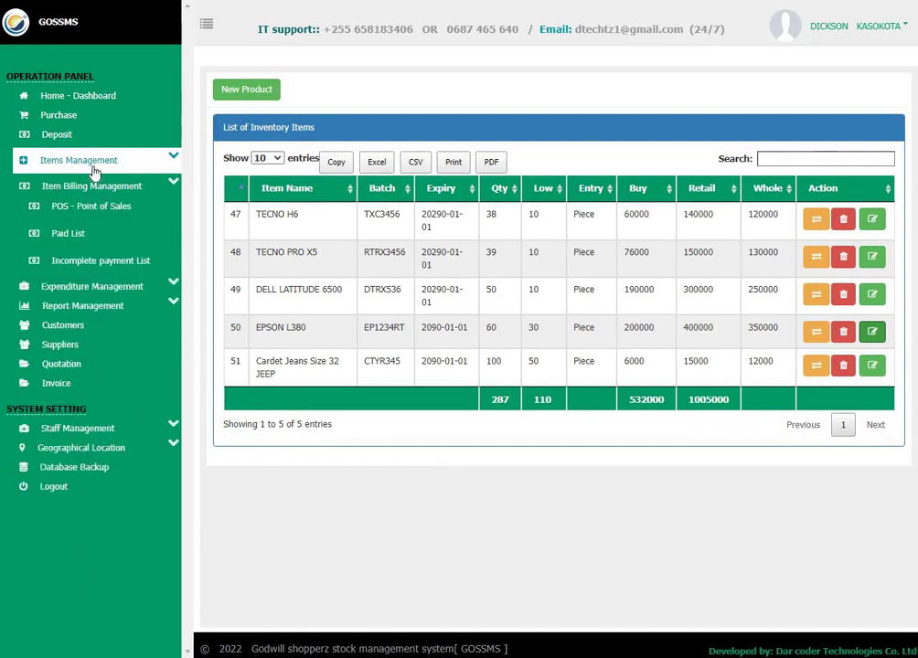
click(93, 181)
click(83, 224)
click(103, 186)
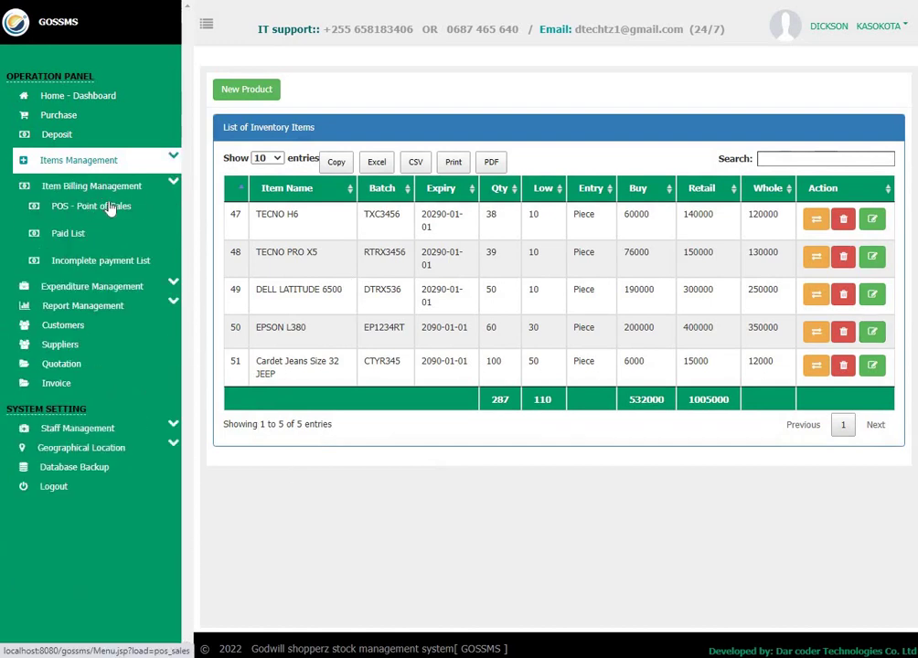
click(108, 208)
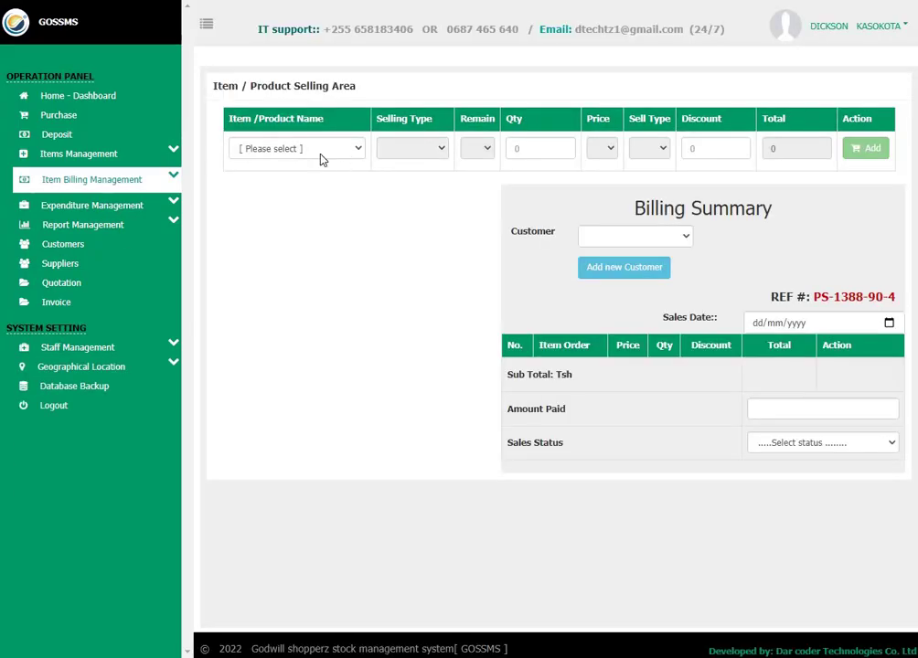
click(321, 152)
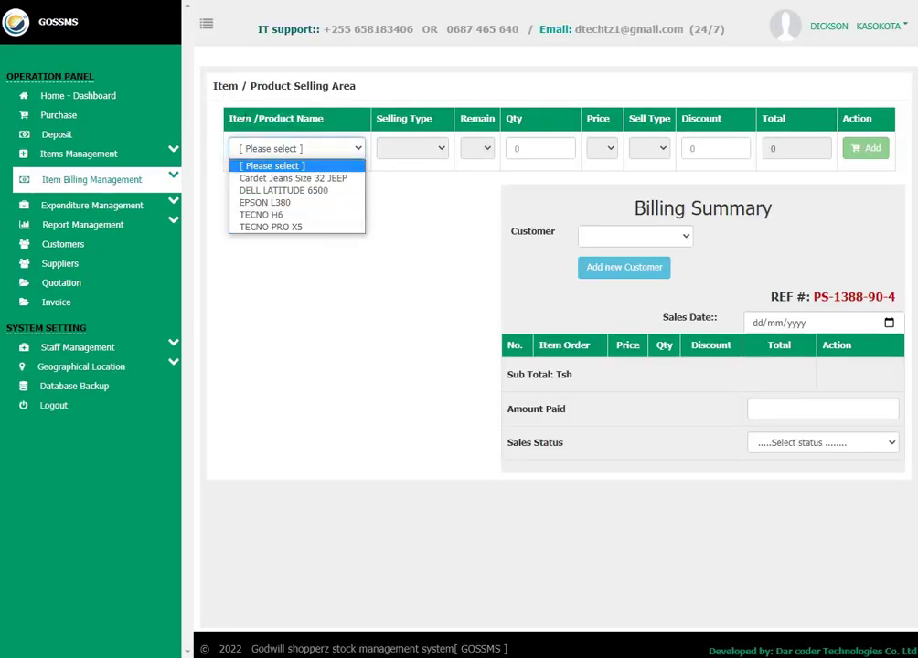
click(206, 23)
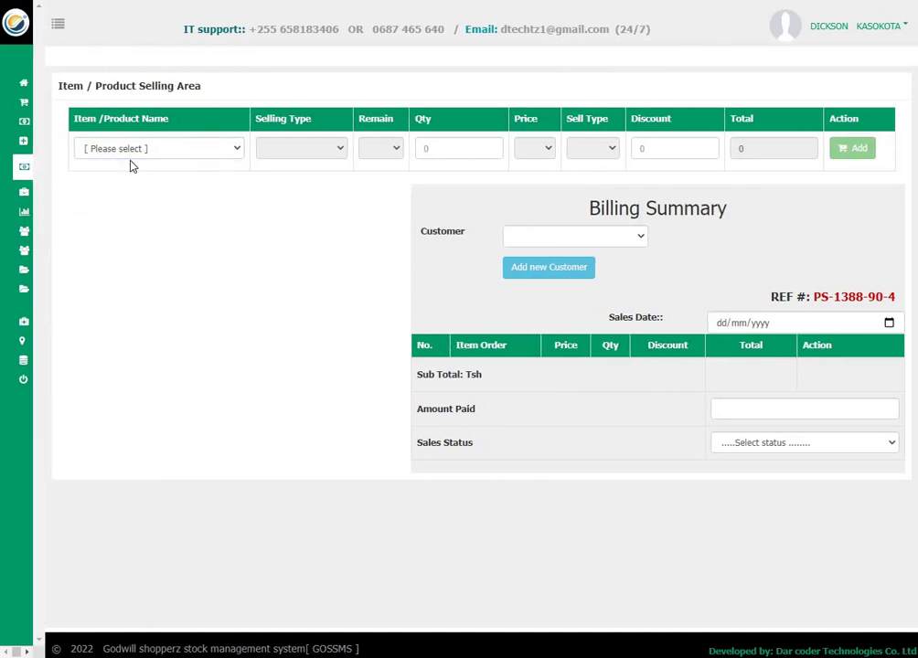
Choose EPSON L380 as the product to sell, with Retail as the selling type.
click(130, 150)
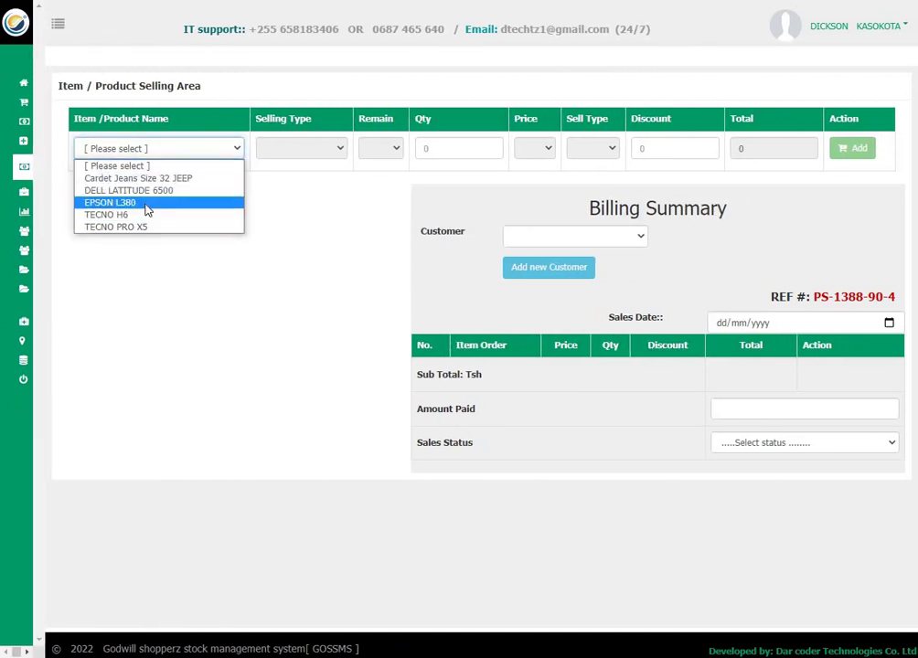
click(146, 205)
click(295, 149)
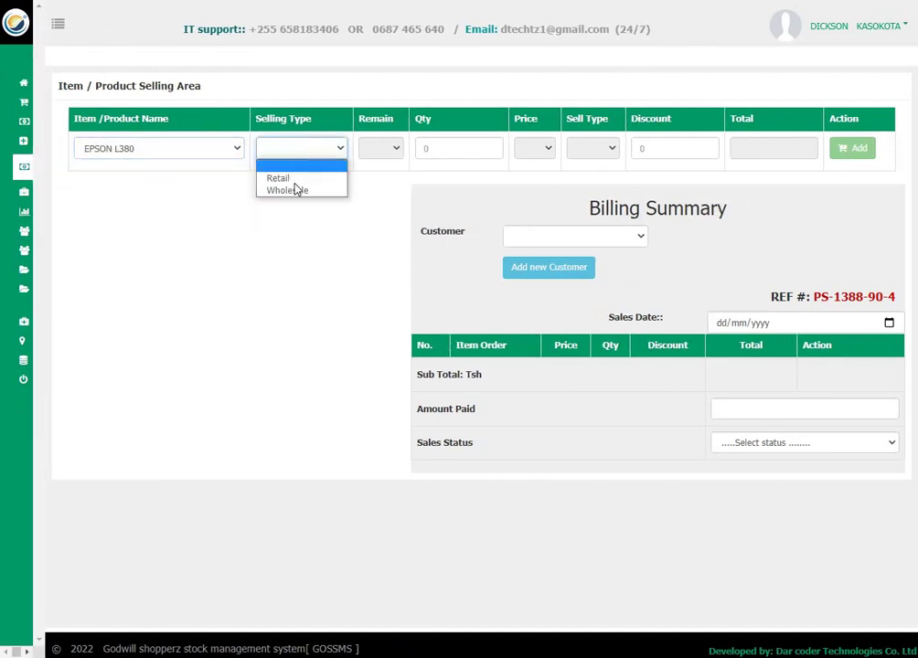
click(296, 179)
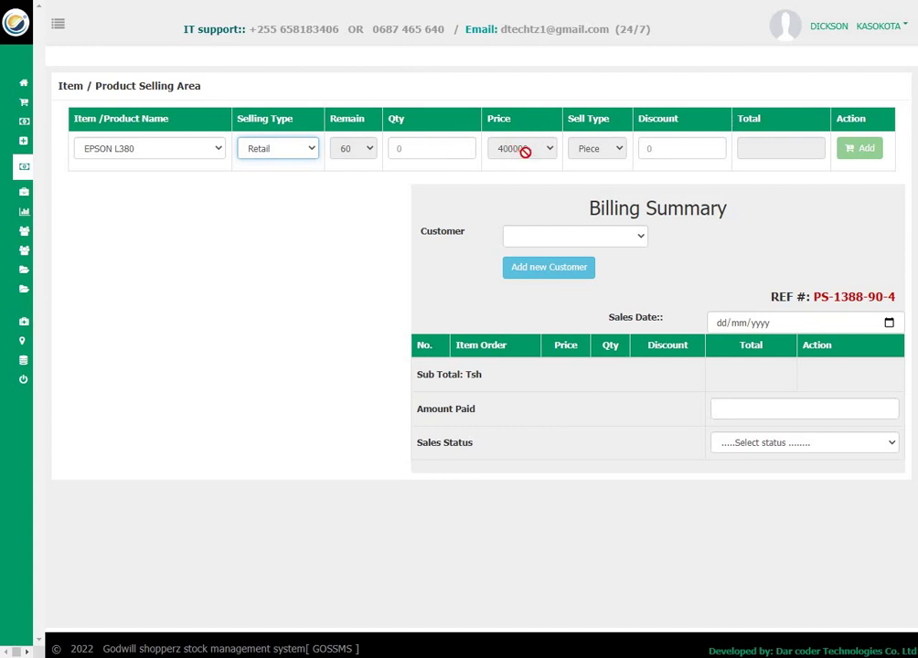
click(311, 152)
click(279, 191)
click(260, 147)
click(265, 177)
Set the EPSON L380 sale quantity to 2 with a discount of 0 and add it to the bill.
click(419, 152)
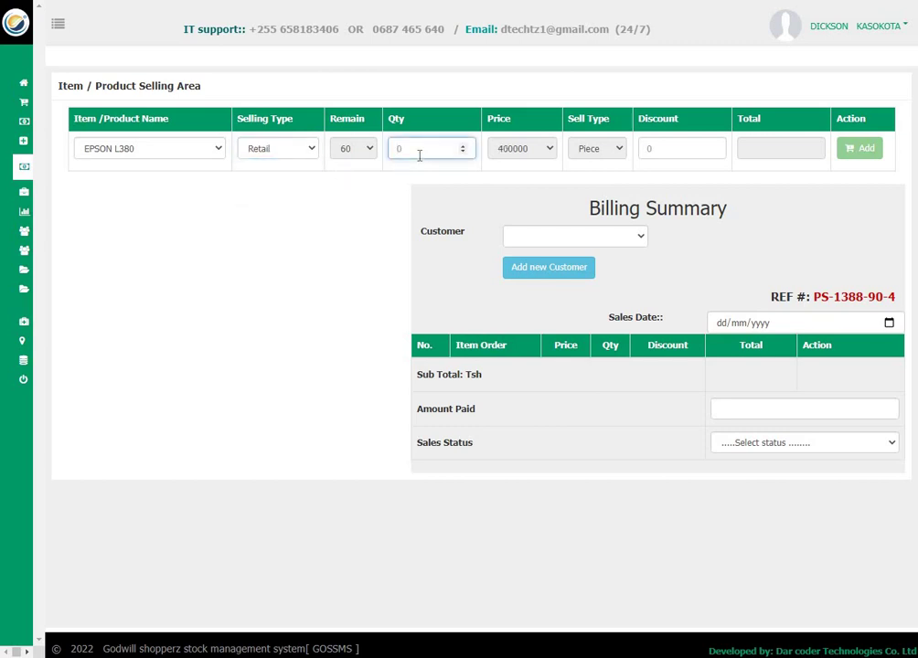
text(2)
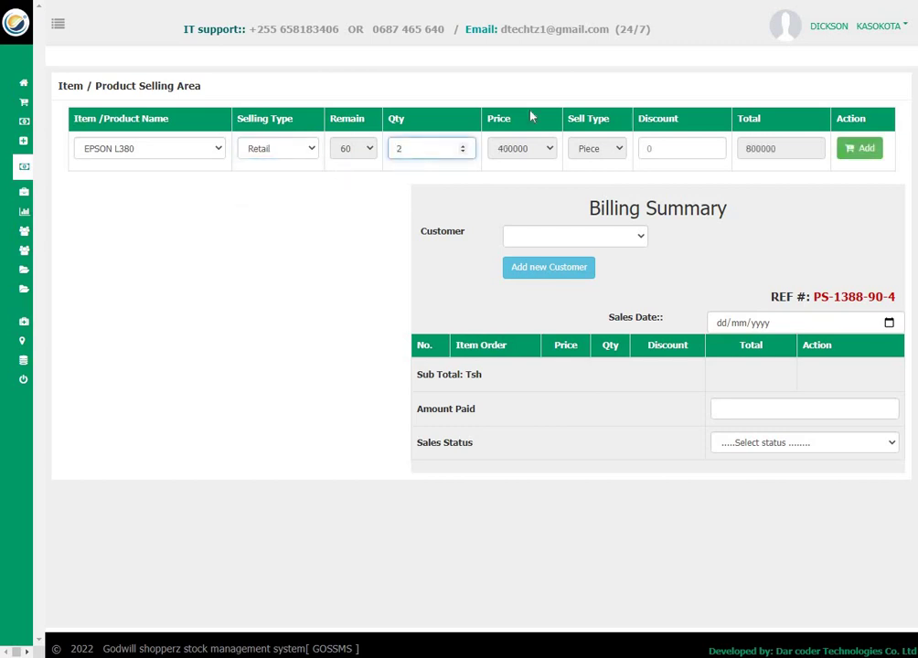
click(669, 140)
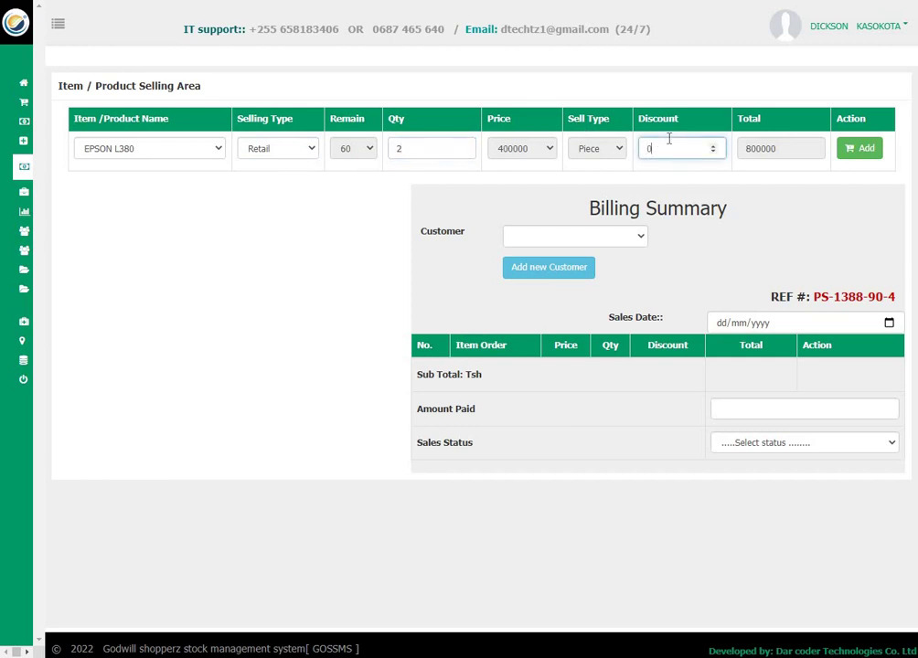
click(605, 148)
click(857, 151)
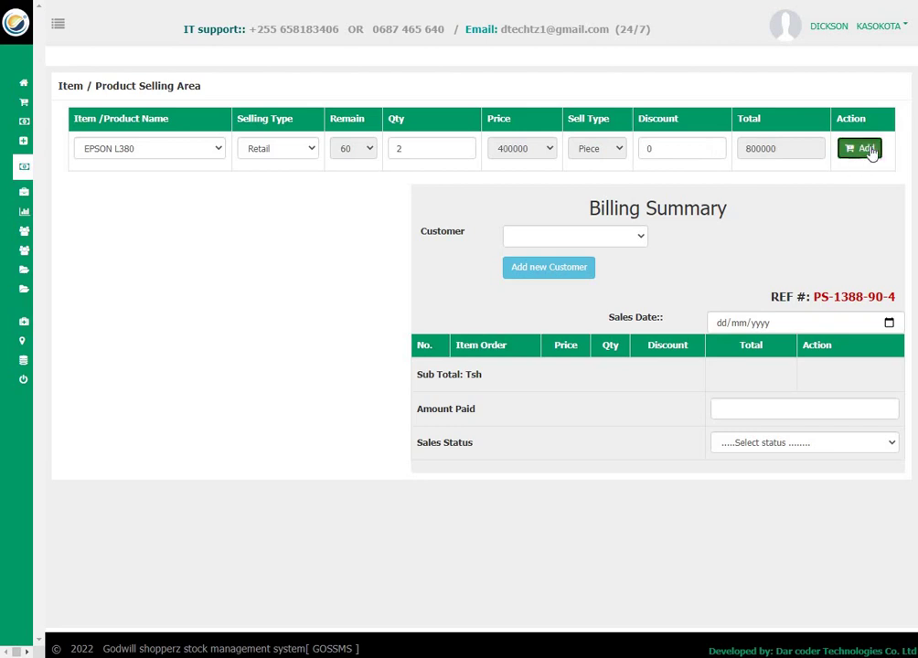
Add 3 pieces of Cardet Jeans Size 32 JEEP to the bill at the retail price.
click(157, 150)
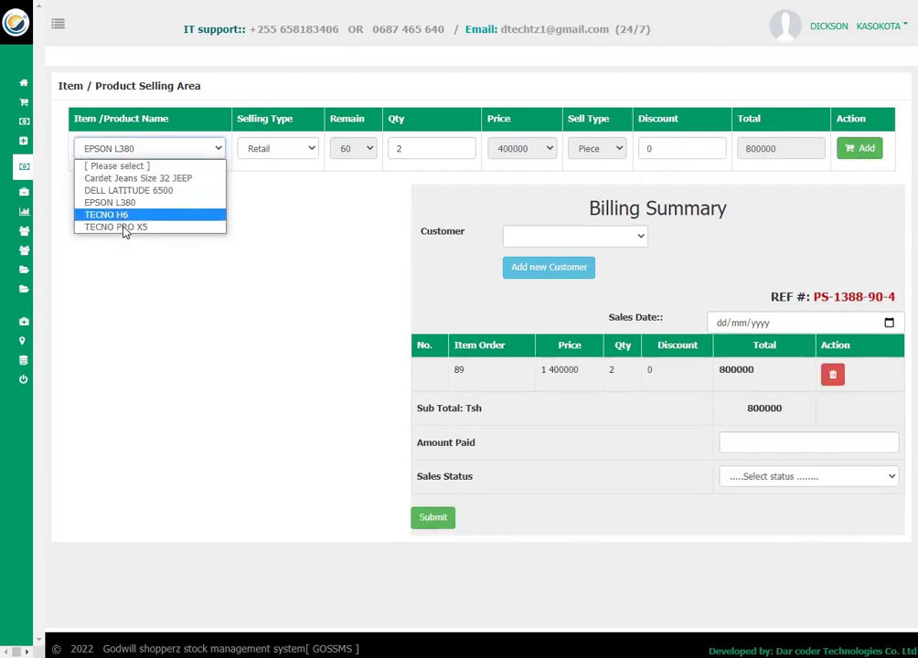
click(137, 178)
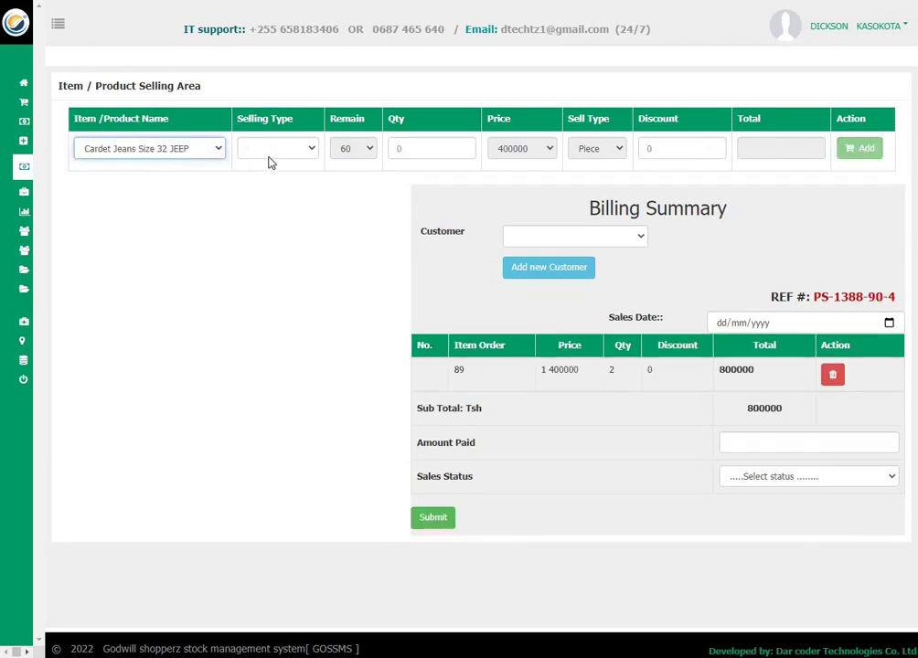
click(274, 150)
click(282, 180)
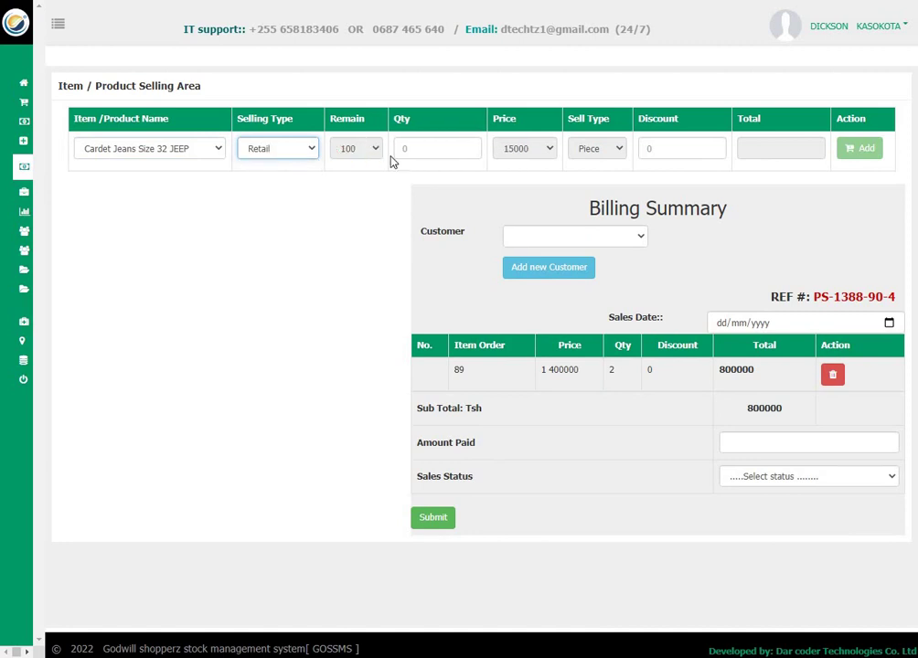
click(405, 148)
text(3)
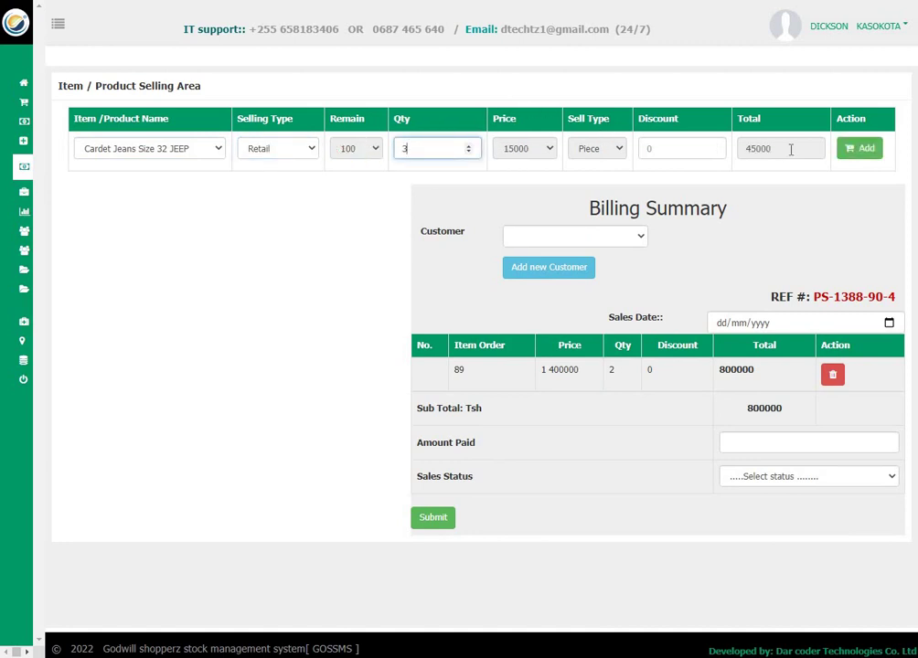
click(863, 149)
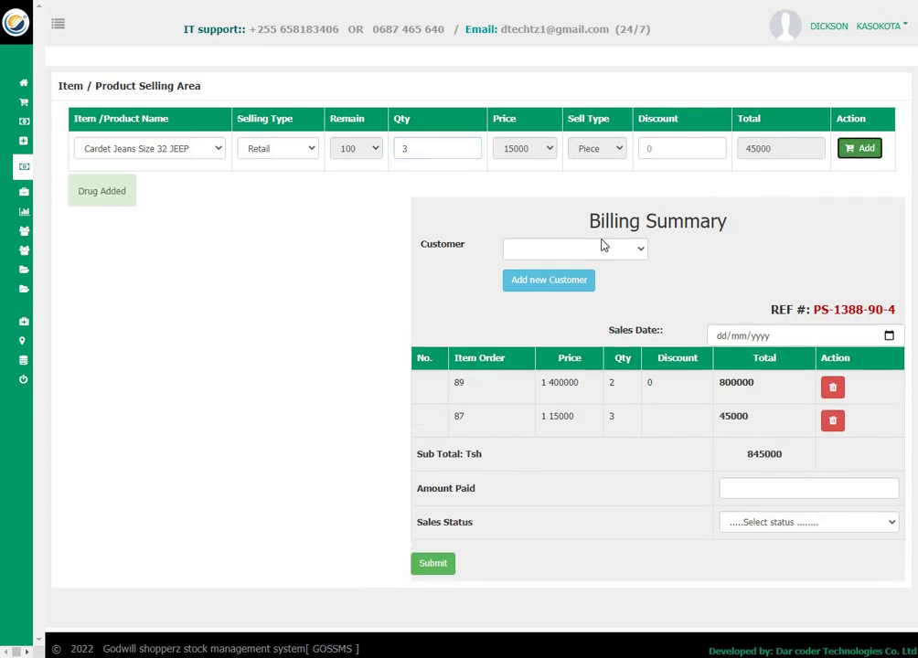
Assign the bill to the Rejareja customer option and set the sales date to 30/06/2022.
click(604, 238)
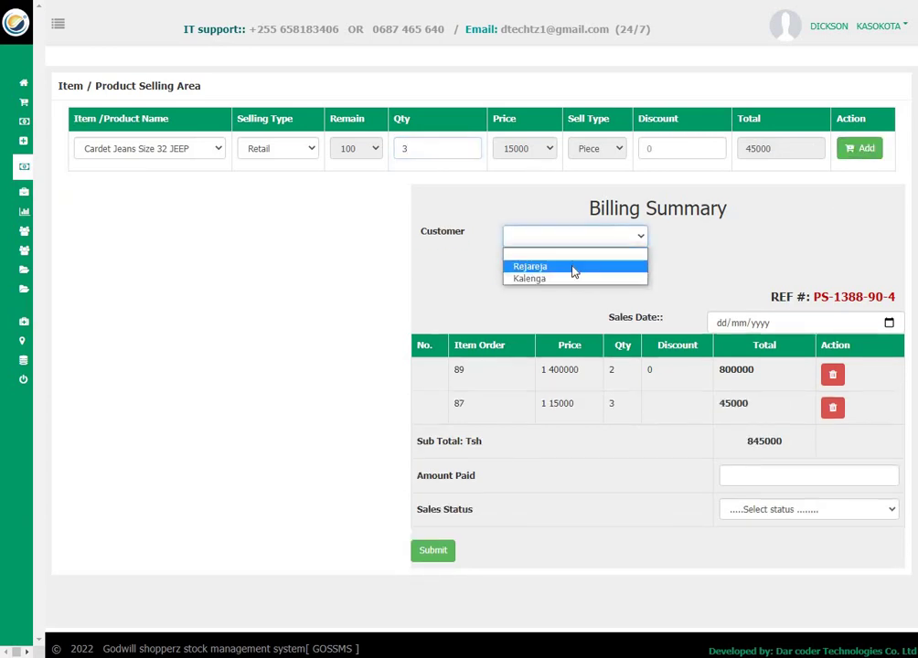
click(576, 279)
click(576, 236)
click(580, 266)
click(558, 270)
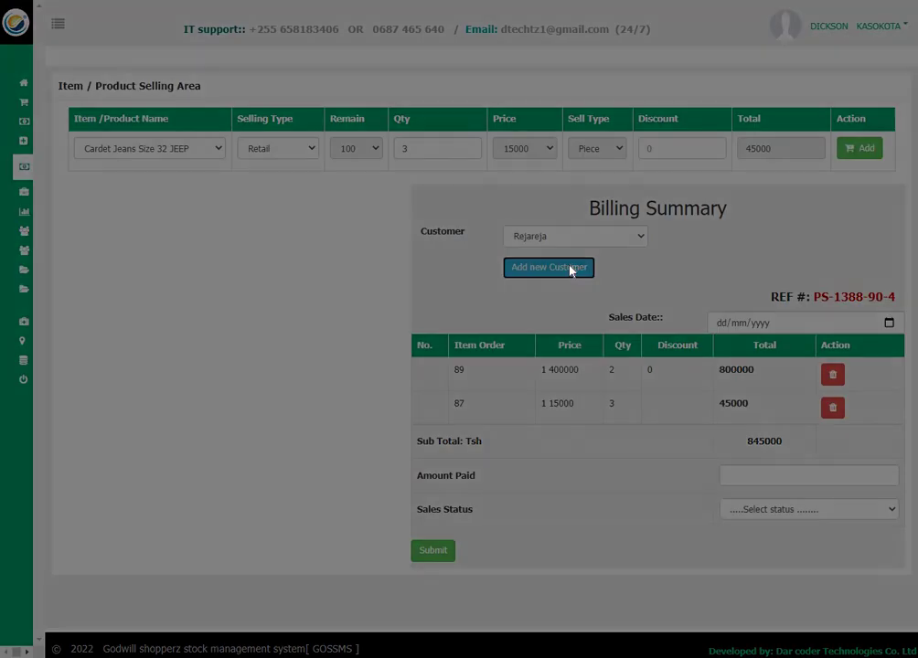
click(619, 327)
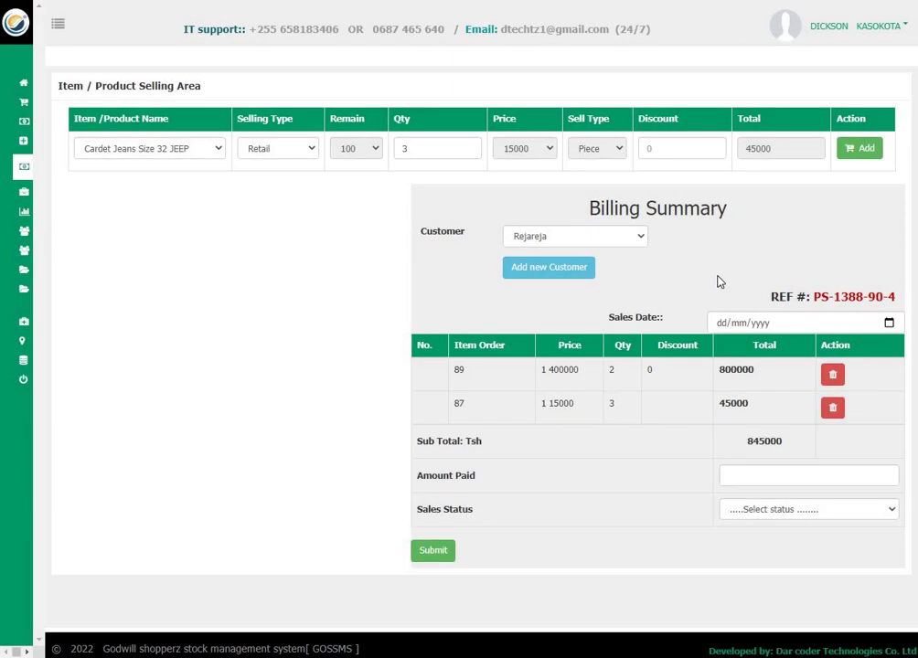
click(887, 323)
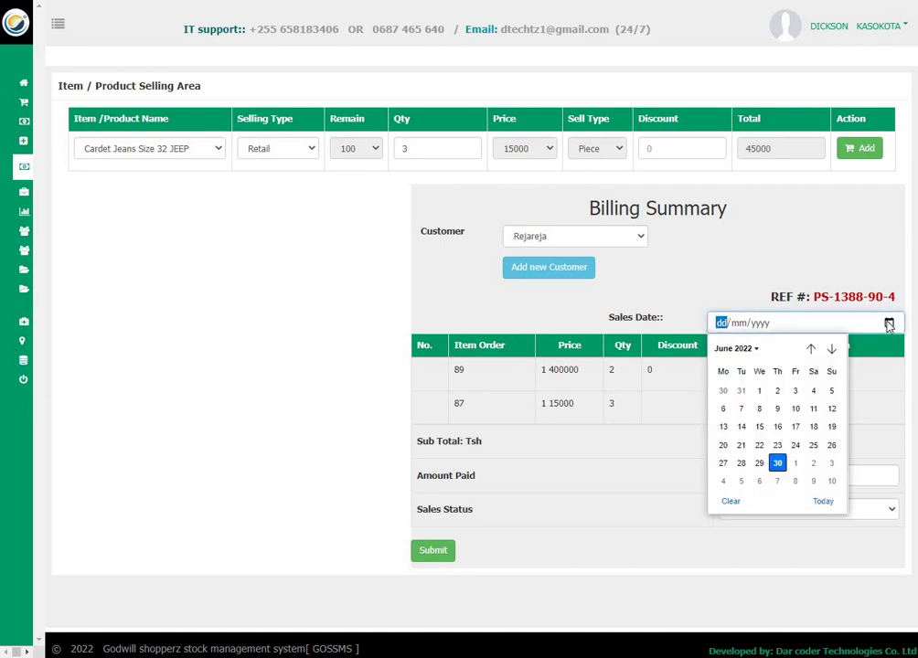
click(777, 463)
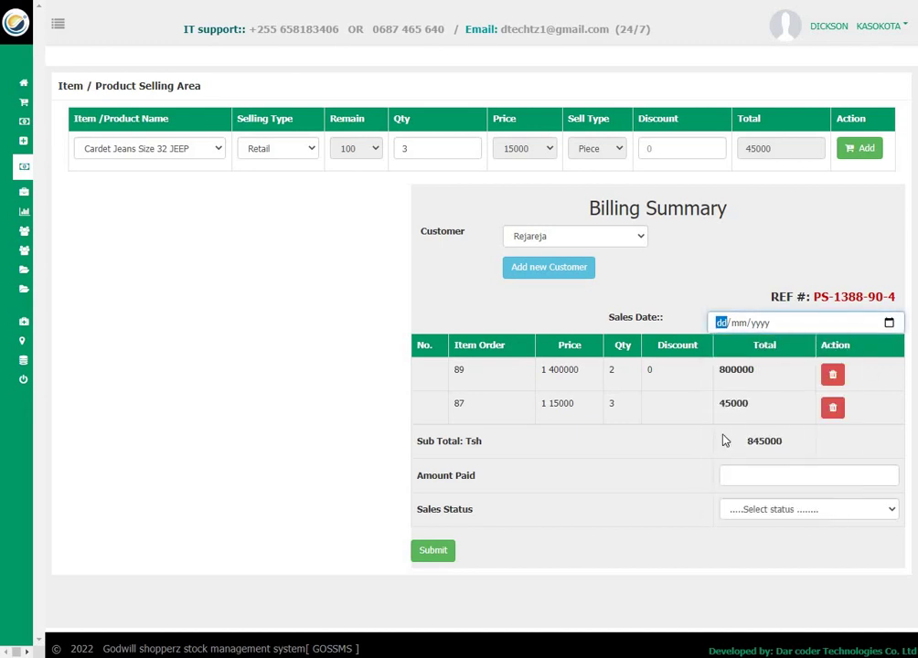
Enter 845000 as the amount paid, set the sales status to Cash Payment and submit the bill.
click(756, 475)
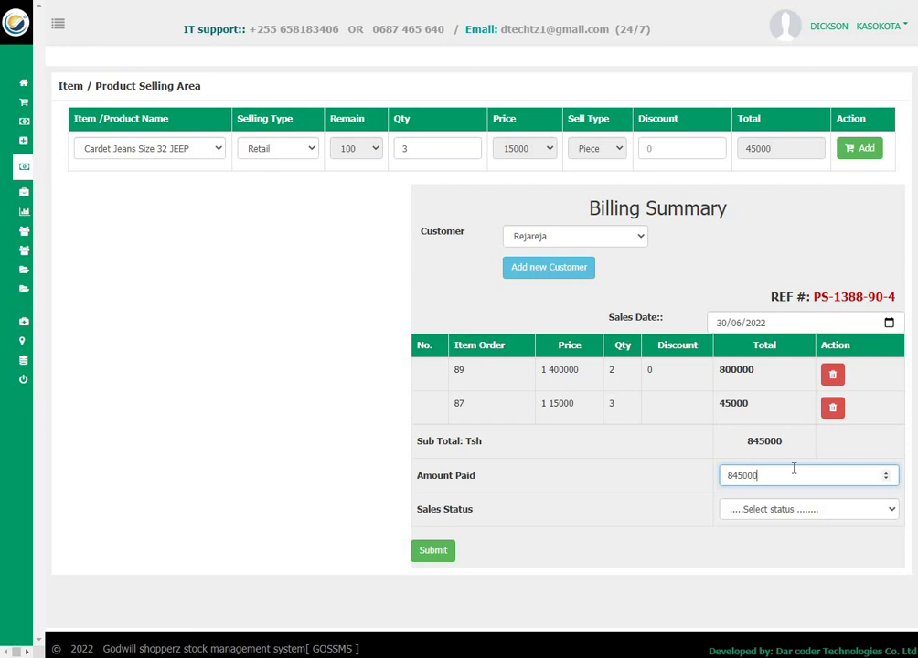
click(796, 514)
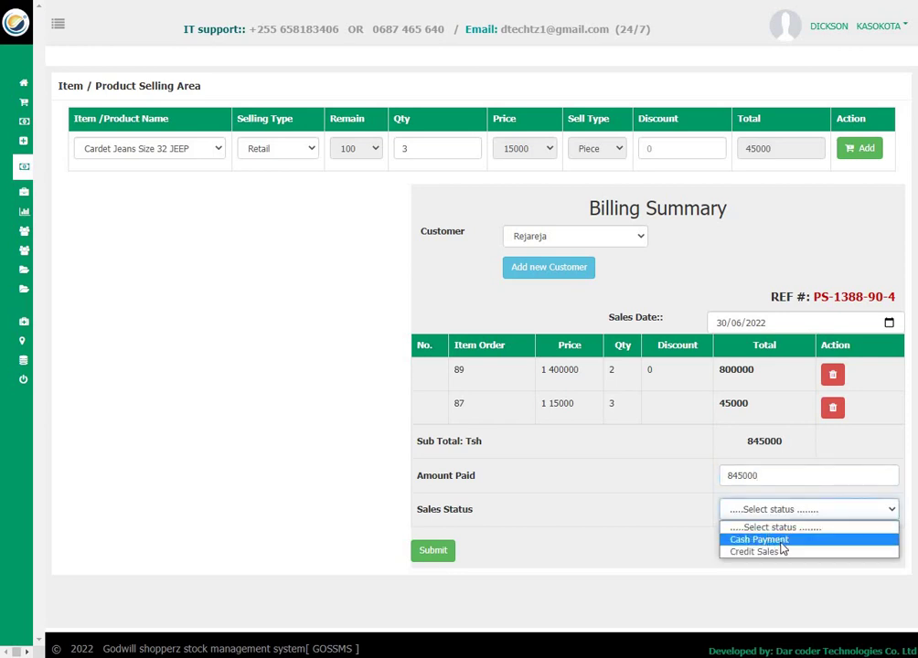
click(747, 541)
click(436, 553)
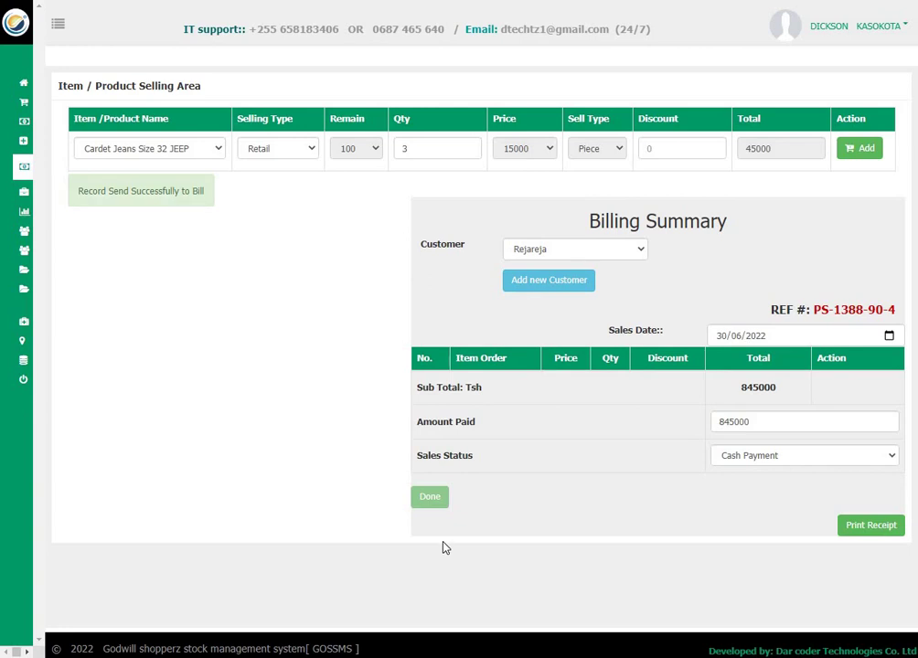
Open the printable receipt for the submitted sale, check its print preview and cancel without printing.
click(882, 525)
key(alt+Left)
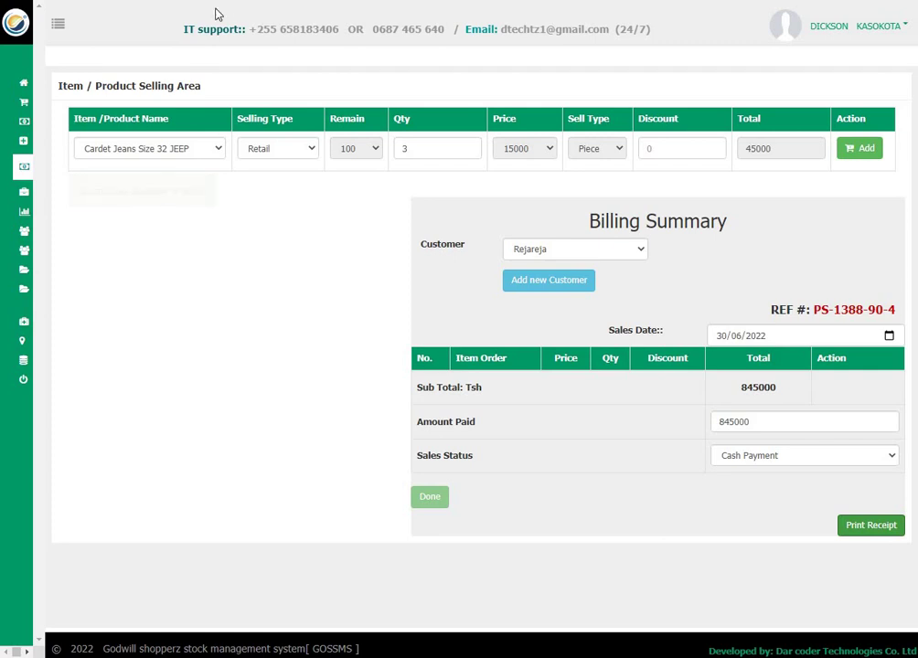
click(58, 26)
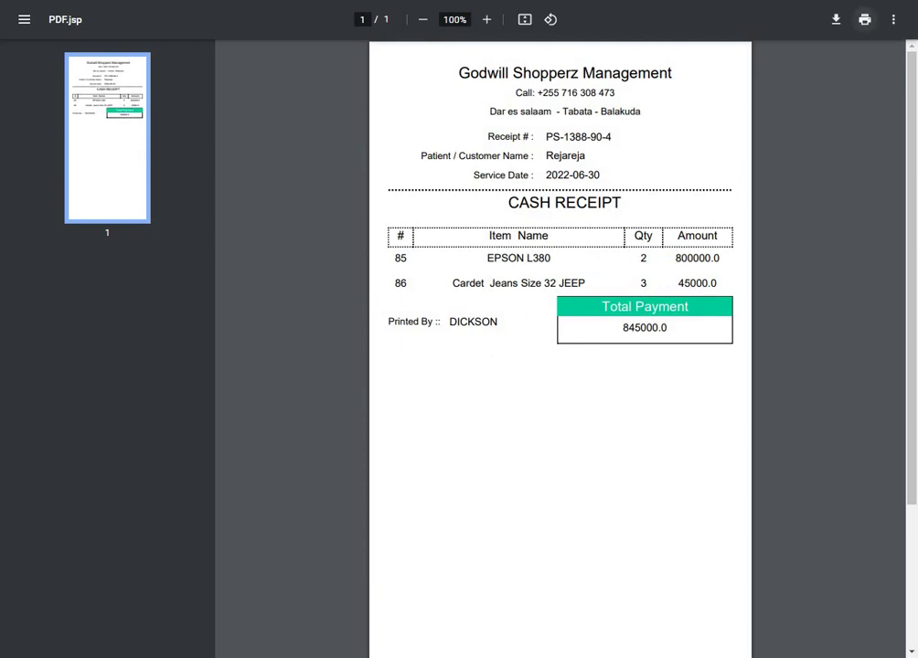
click(864, 20)
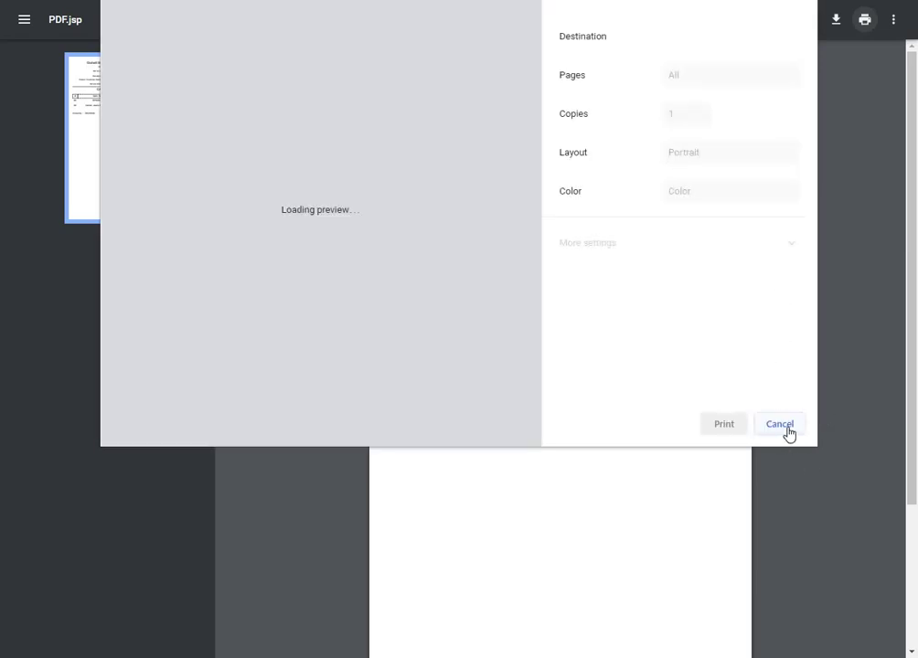
click(779, 424)
key(ctrl+w)
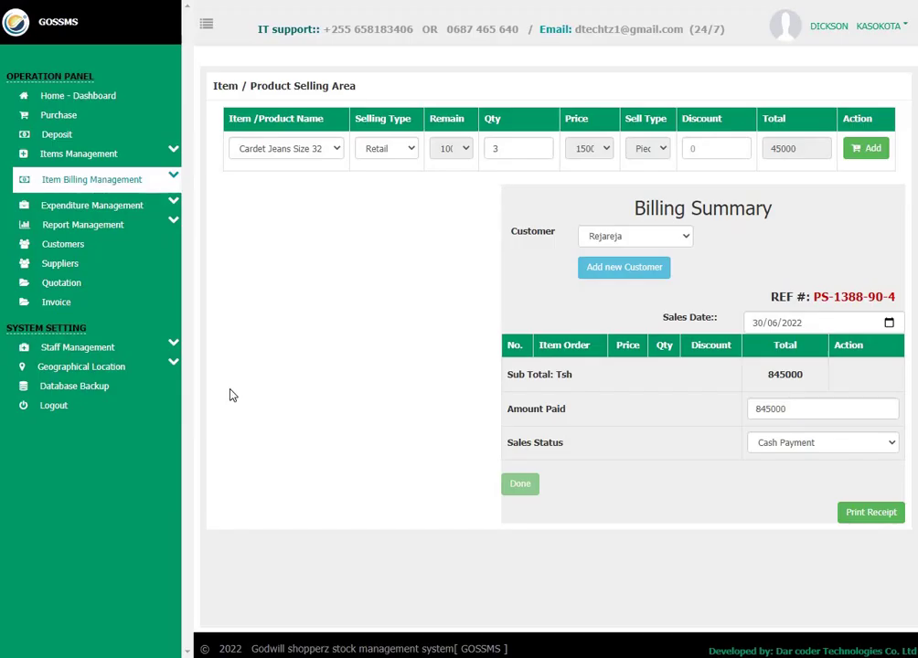
Open the list of paid orders under item billing to review the recorded sales.
click(55, 179)
click(73, 240)
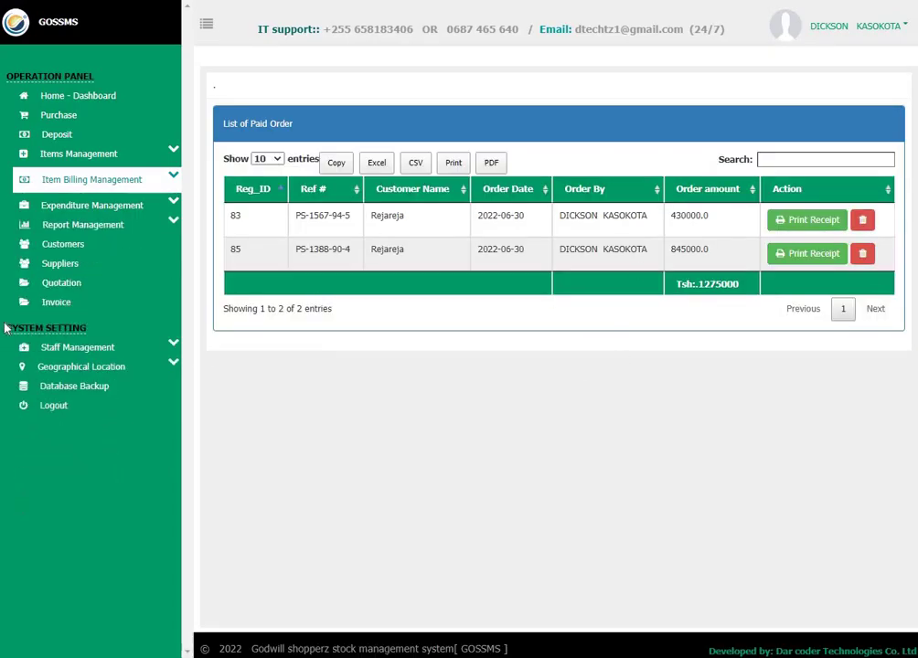
Generate the sales report with both the starting and ending date set to 30/06/2022.
click(174, 206)
click(137, 277)
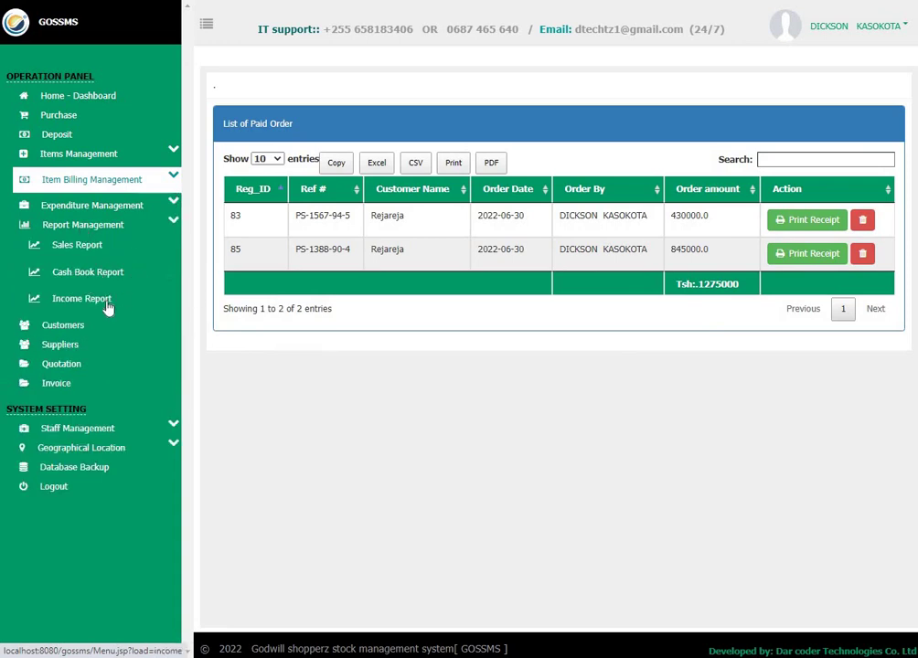
click(87, 253)
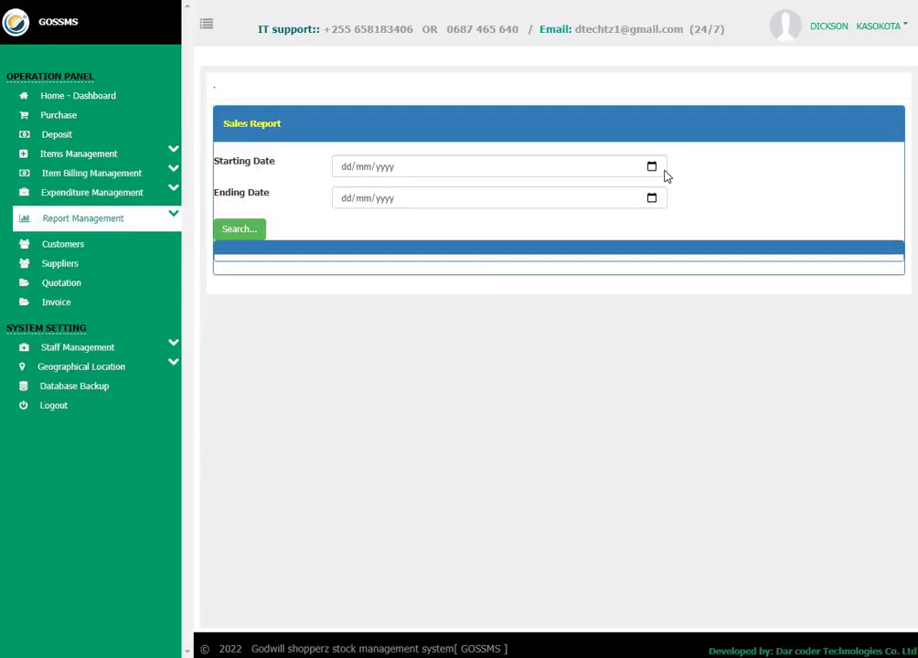
click(651, 166)
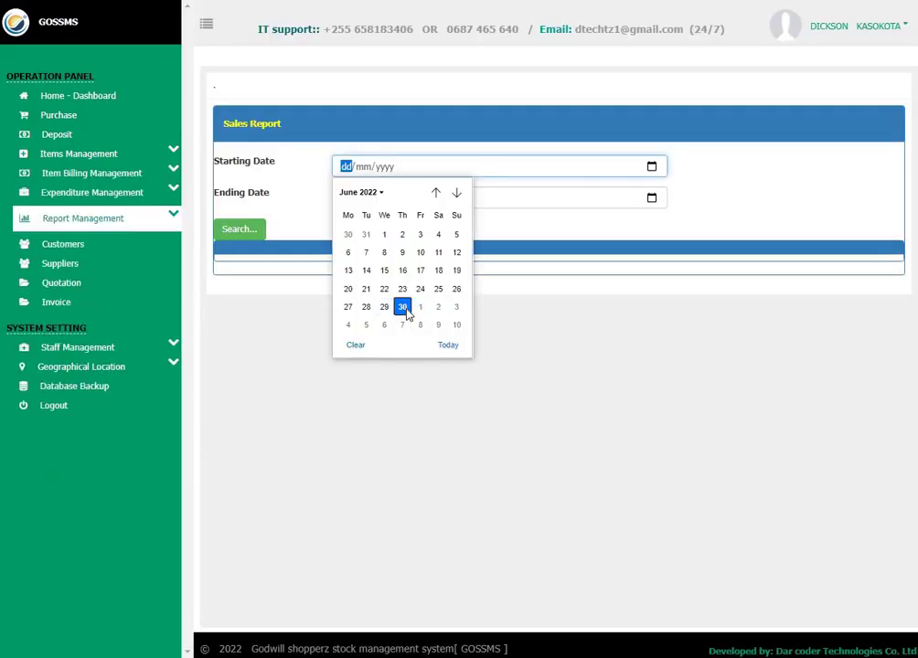
click(403, 307)
click(651, 198)
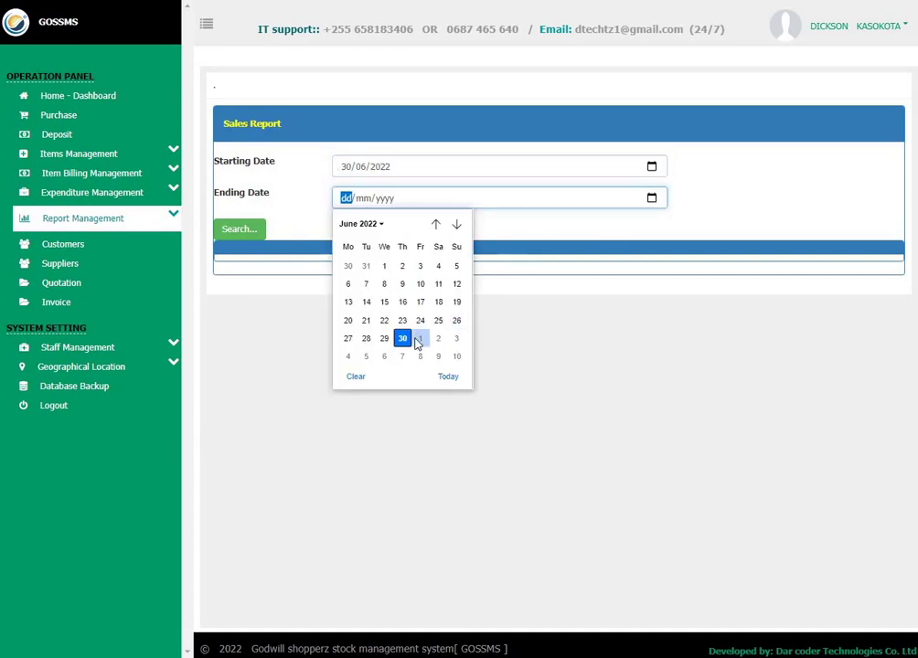
click(404, 338)
click(243, 234)
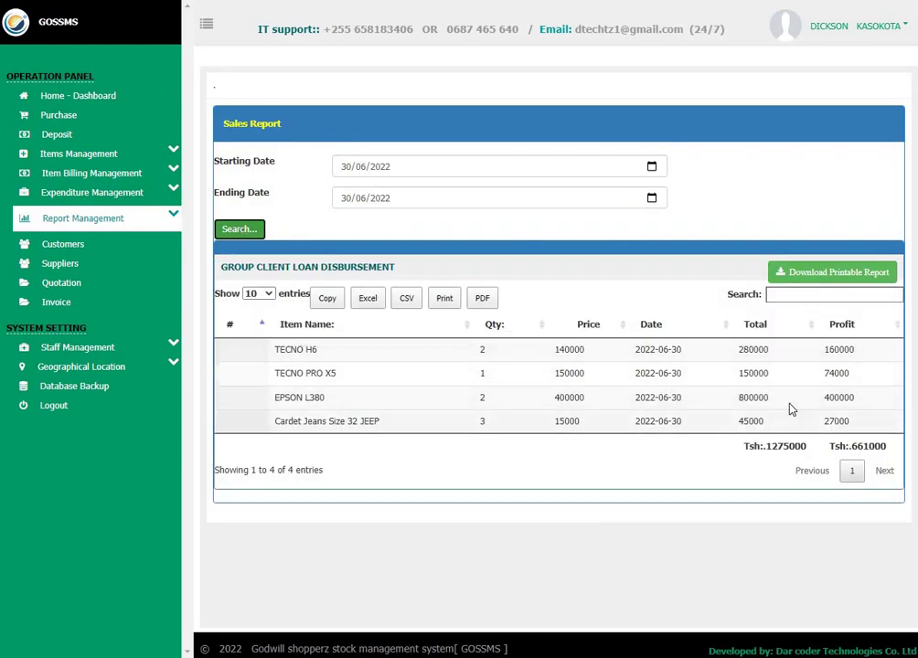
Open the printable version of the sales report, review its items and total sales, and return to the report page.
click(833, 275)
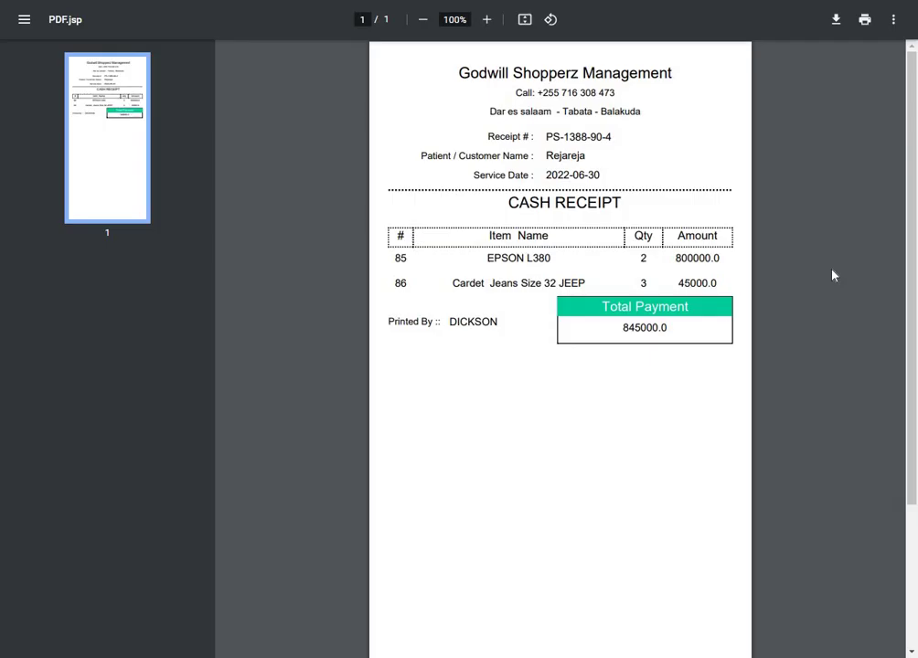
key(ctrl+w)
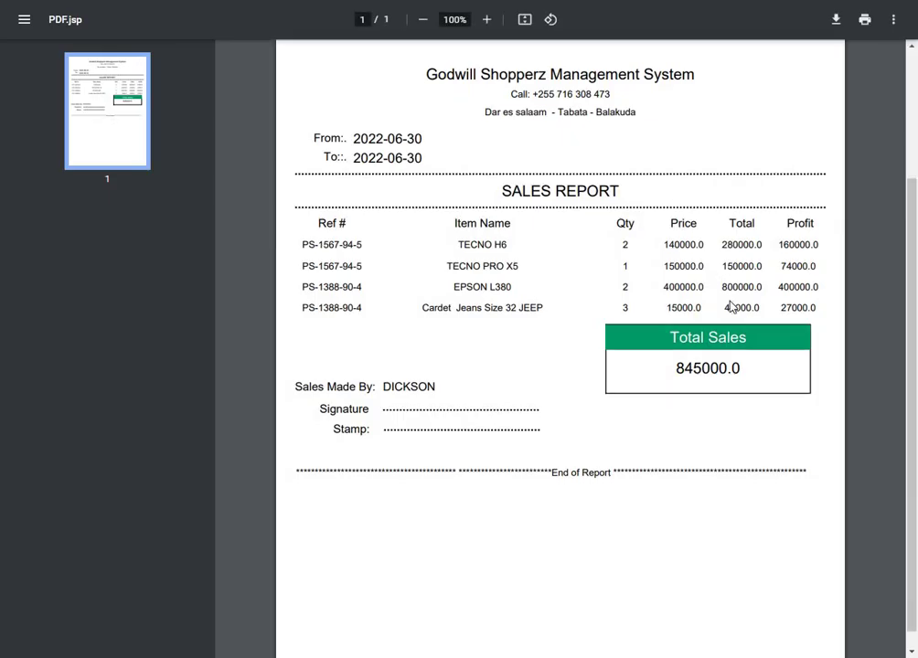
scroll(573, 236, down, 3)
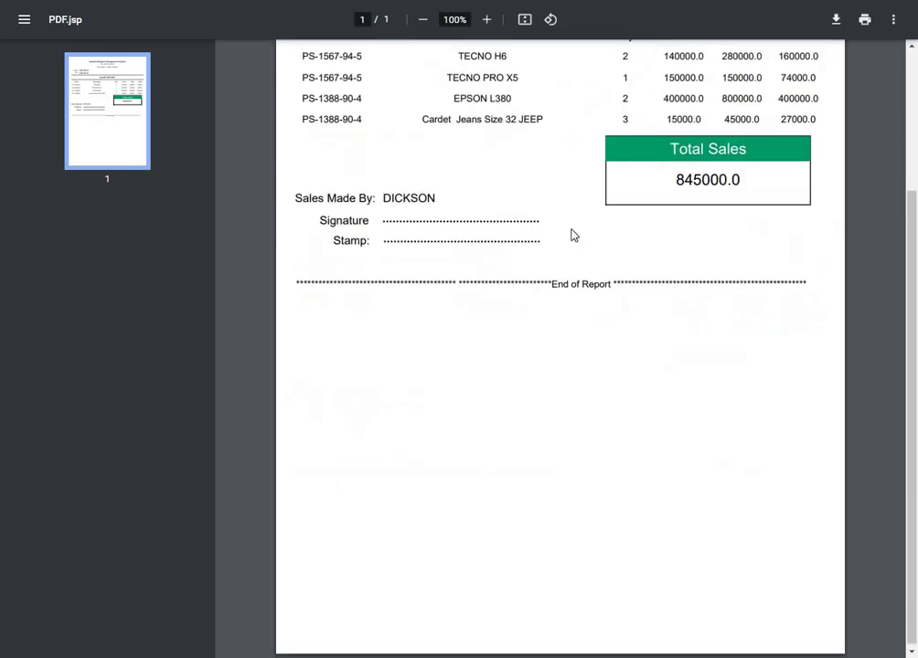
scroll(573, 236, up, 3)
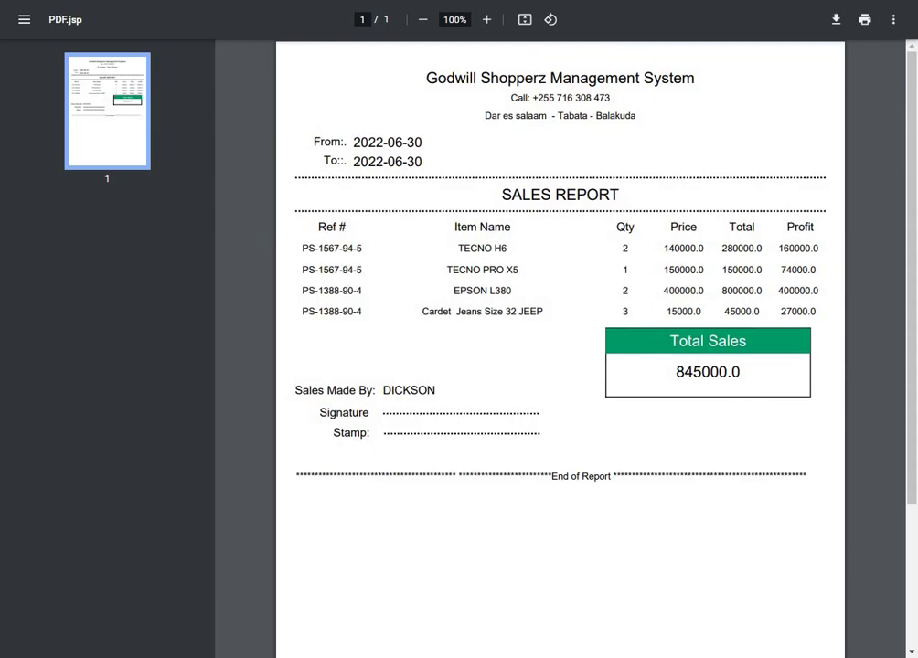
key(ctrl+w)
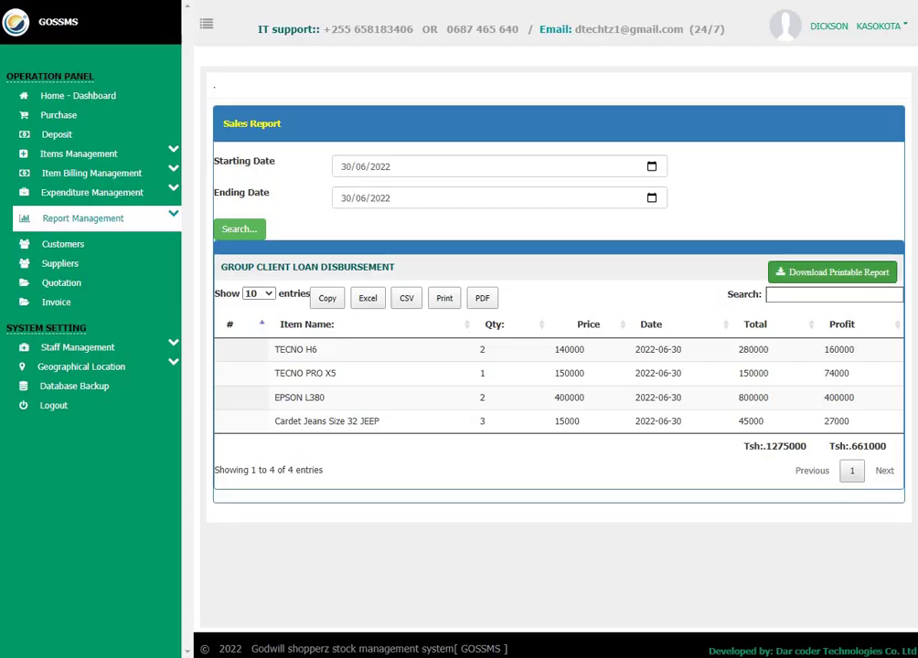
click(76, 223)
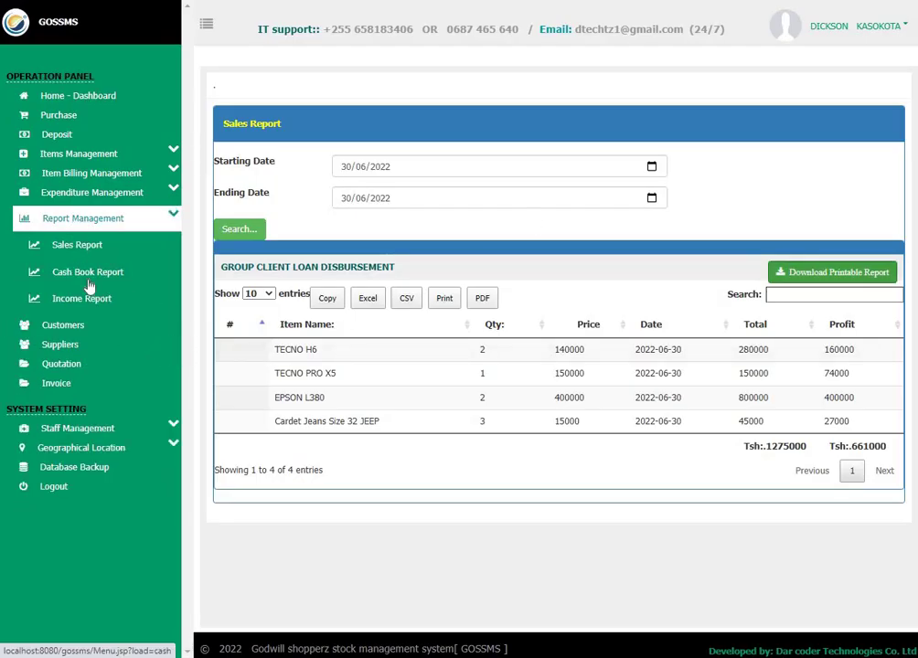
click(71, 219)
click(84, 218)
click(55, 218)
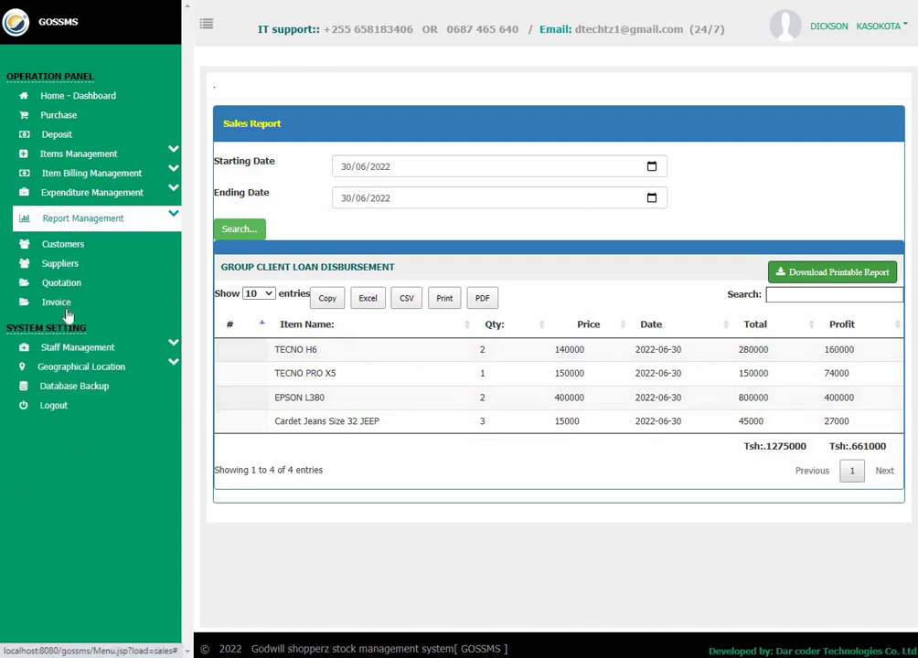
Open the customers list, view the form for adding a new customer and cancel it.
click(69, 249)
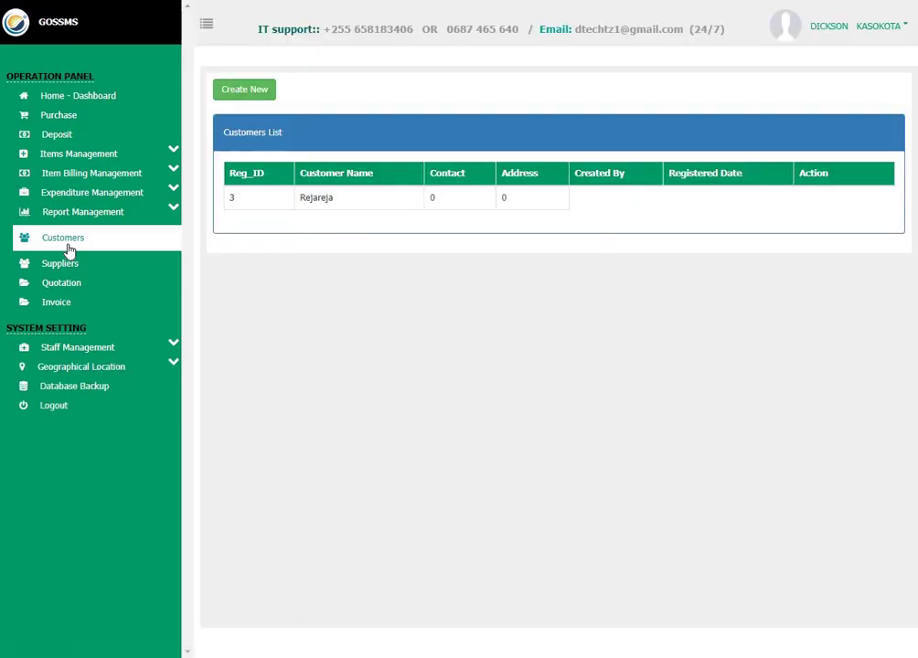
click(241, 89)
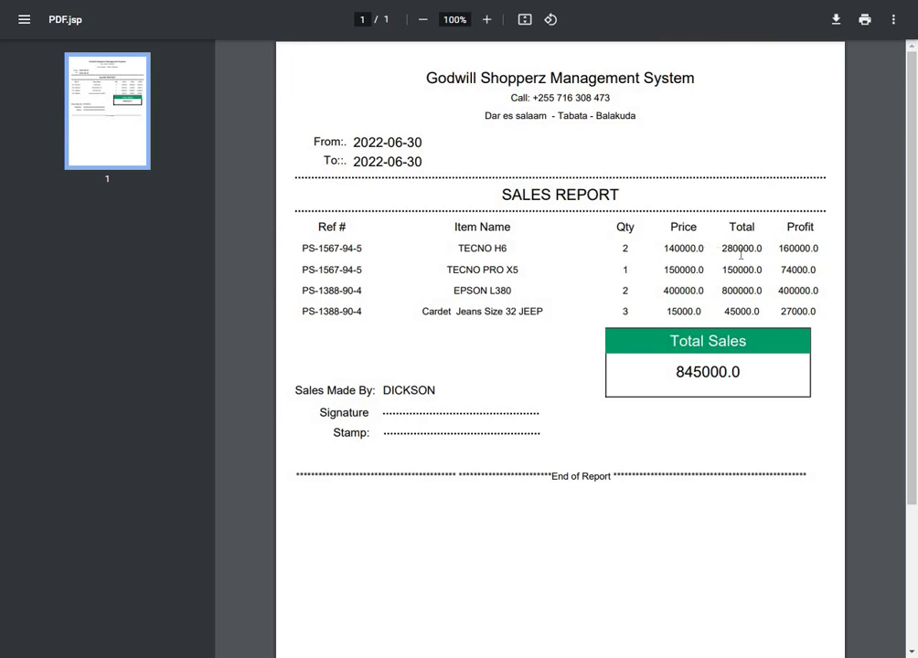
drag(817, 247, 818, 290)
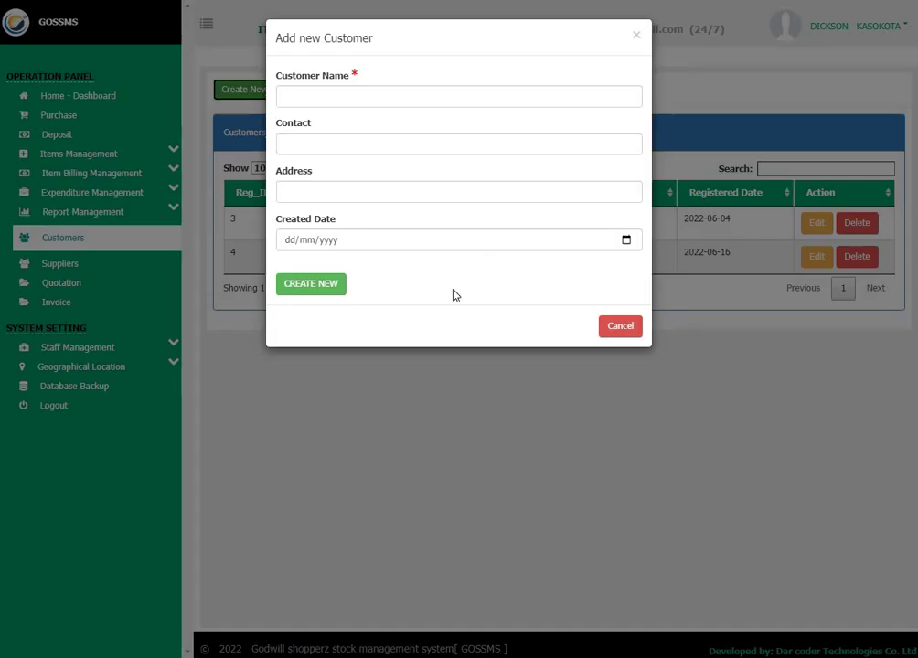
click(603, 329)
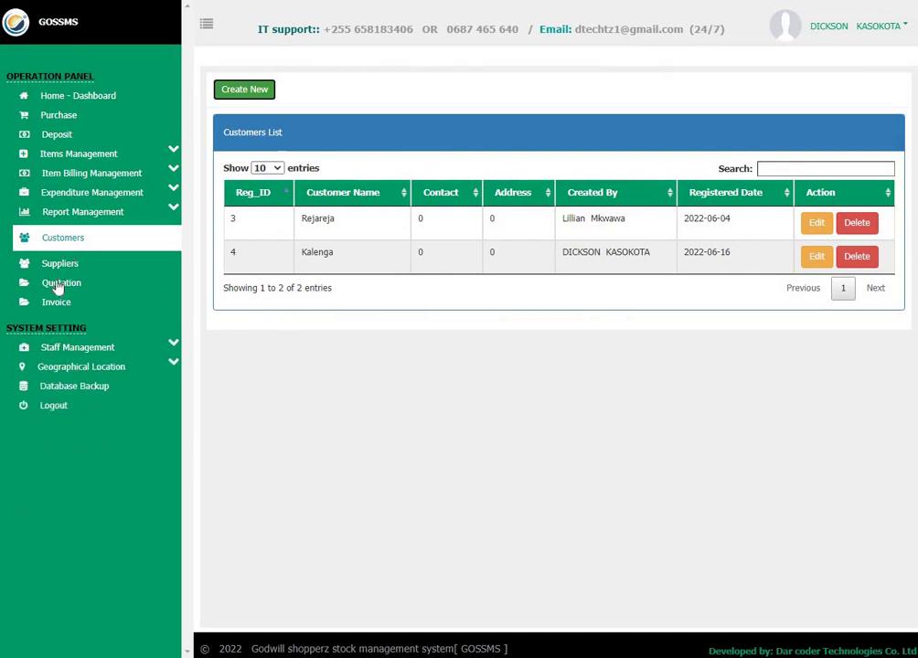
Start a new customer quotation and add 10 Cardet Jeans Size 32 JEEP at the wholesale selling type.
click(59, 284)
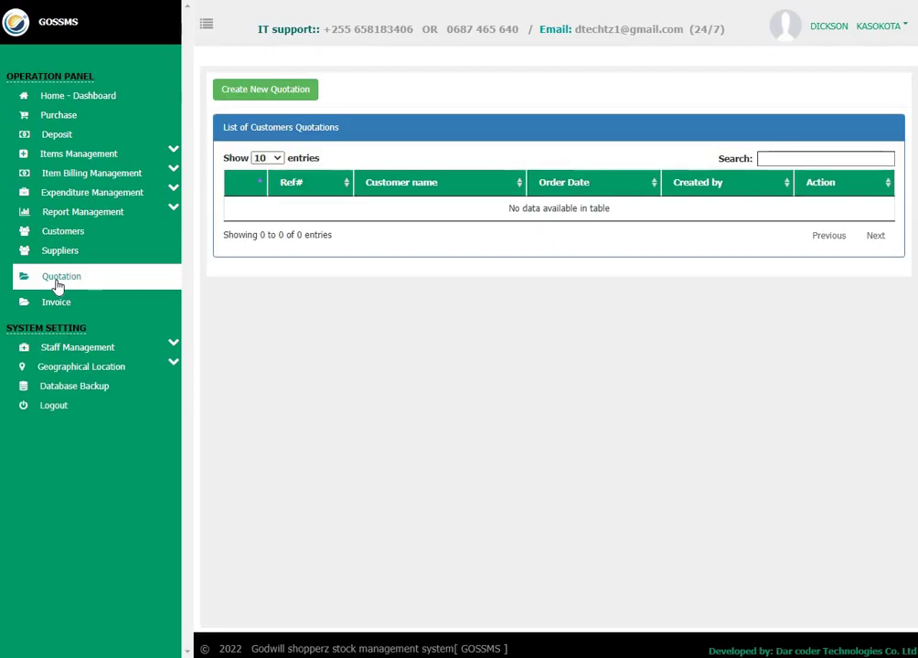
click(275, 94)
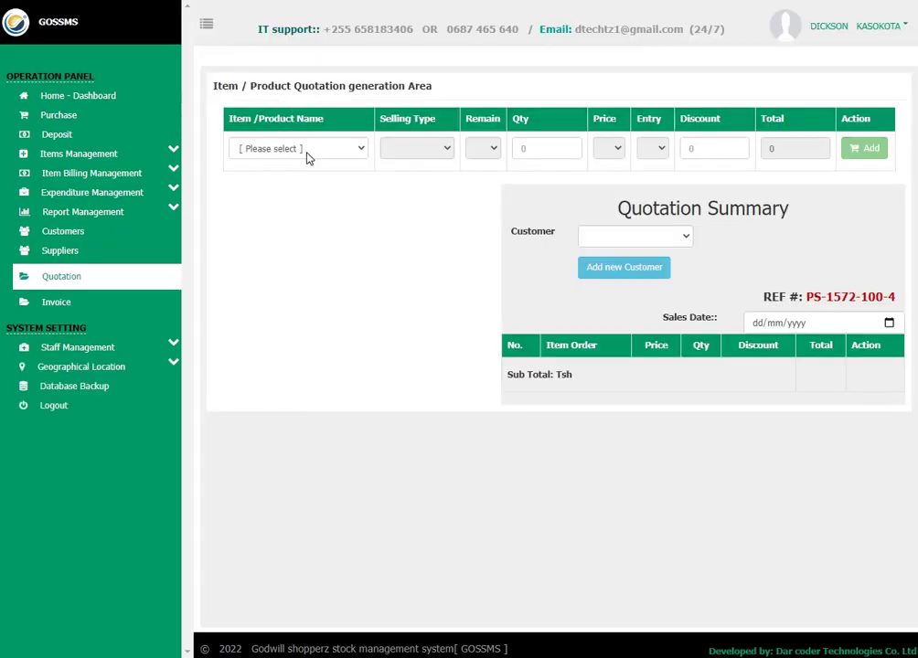
click(307, 153)
click(299, 182)
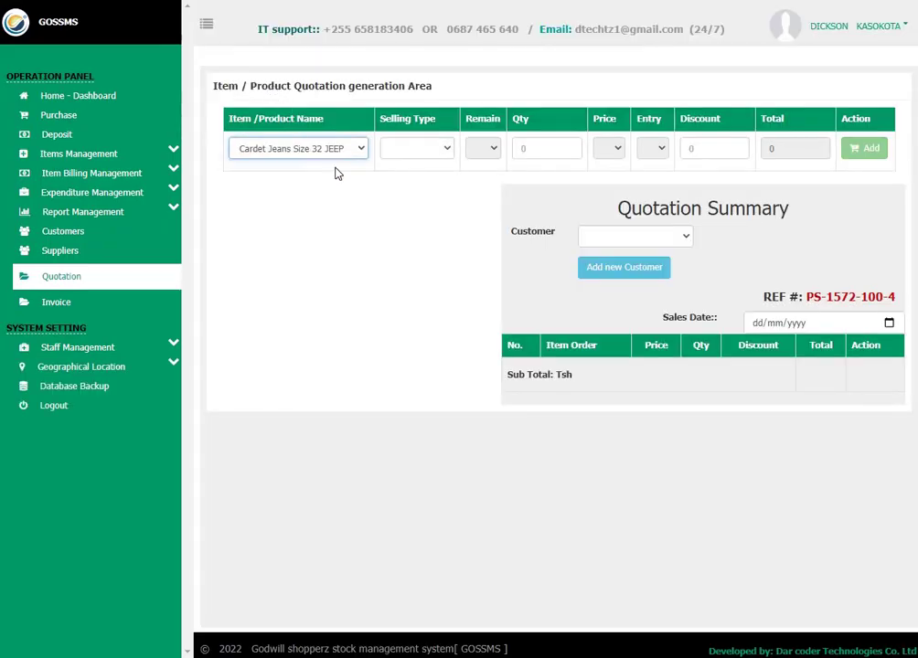
click(408, 154)
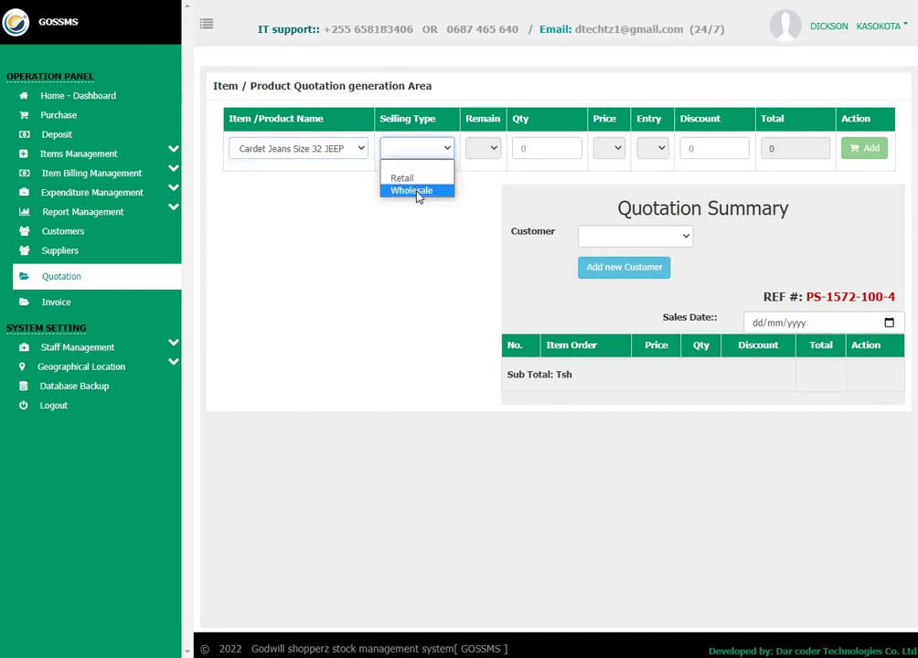
click(419, 190)
click(514, 148)
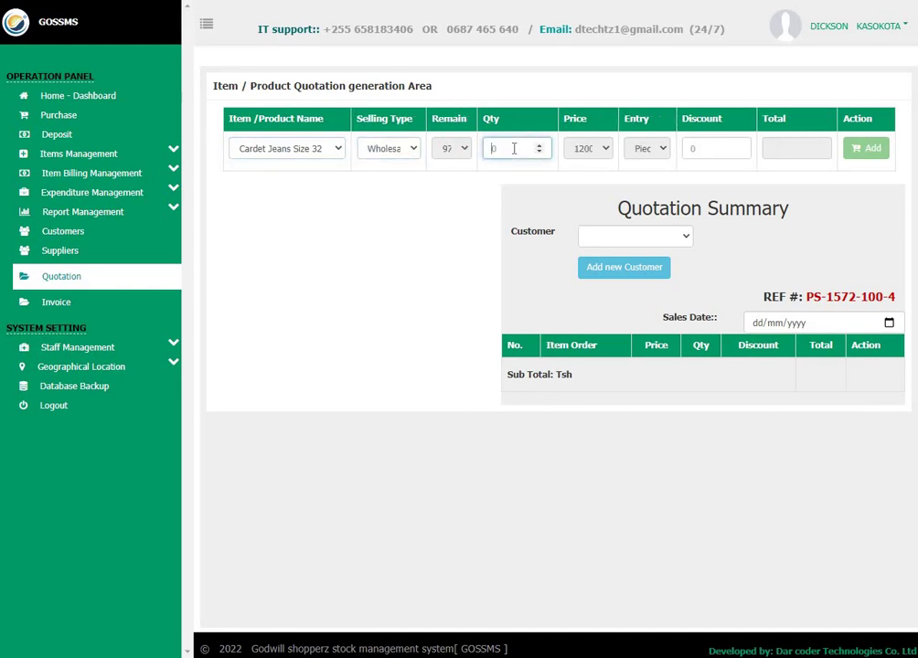
text(10)
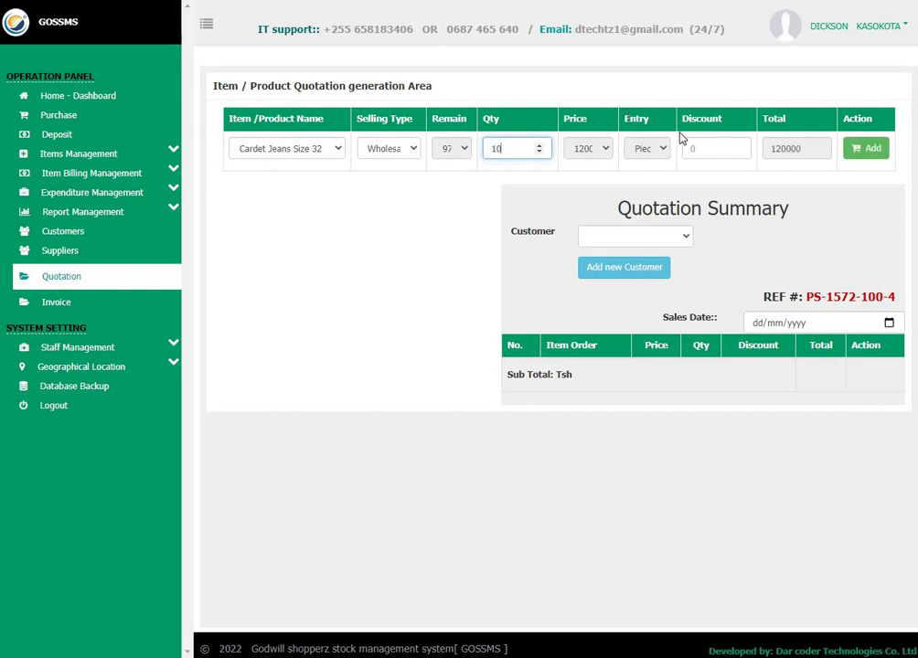
click(708, 148)
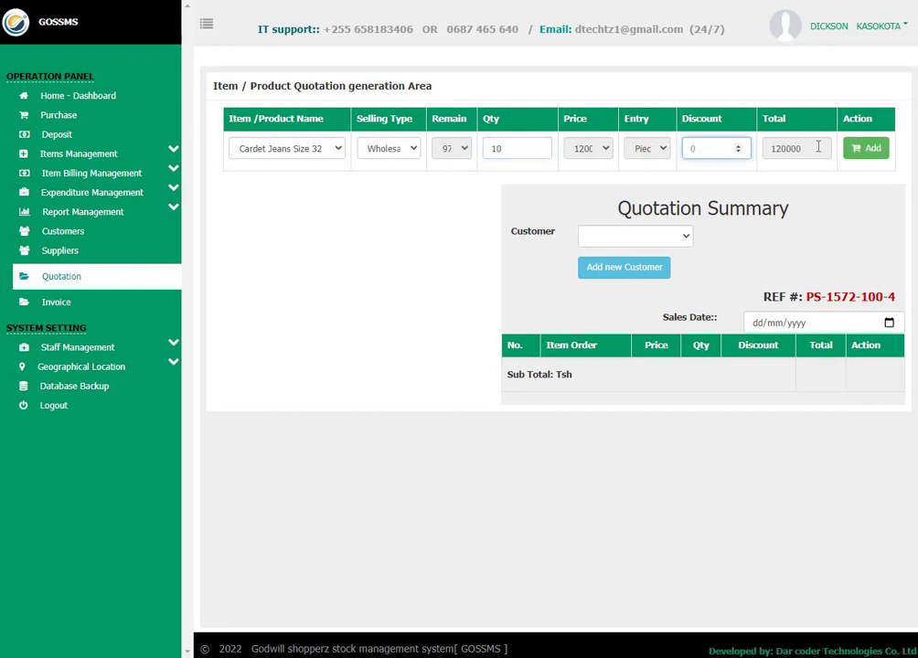
click(875, 151)
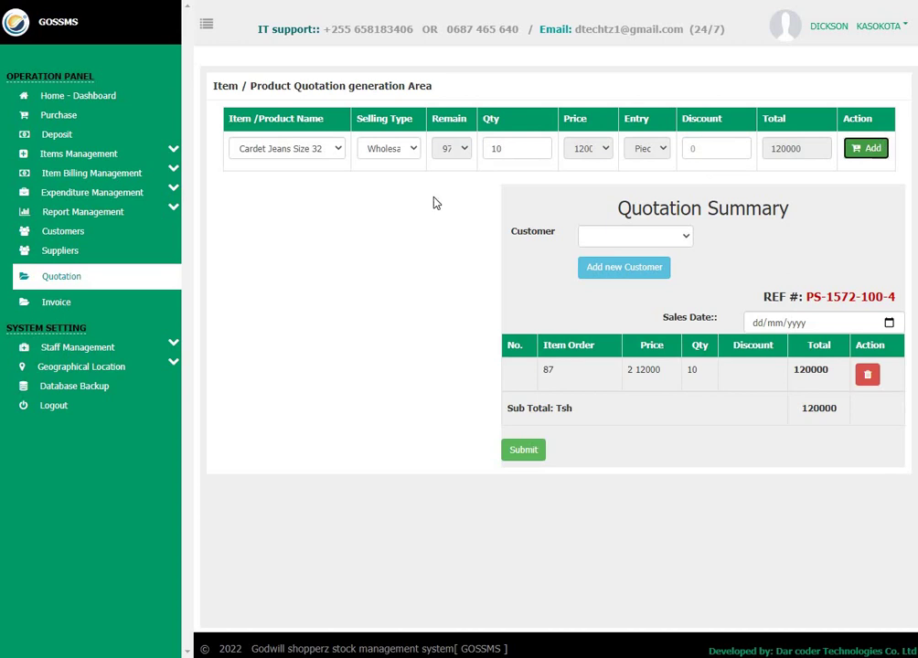
Add 7 DELL LATITUDE 6500 to the quotation with the wholesale selling type.
click(303, 155)
click(284, 188)
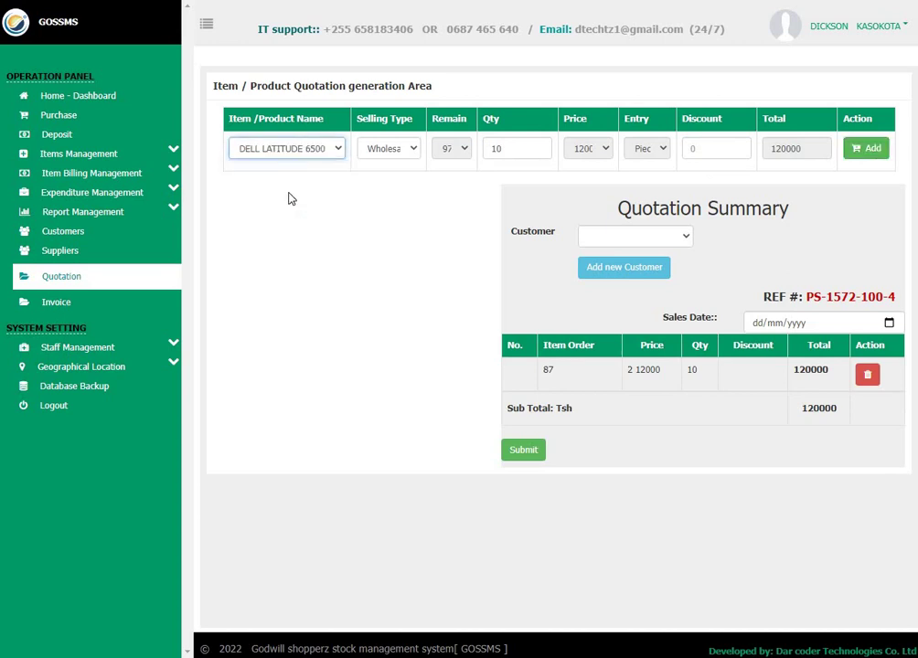
click(385, 152)
click(388, 189)
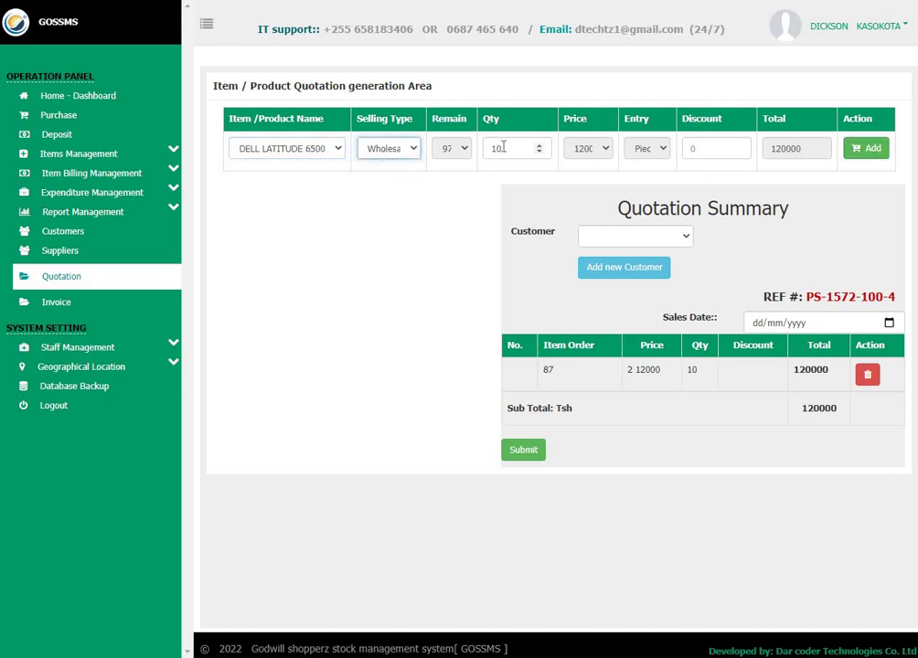
double_click(496, 147)
text(7)
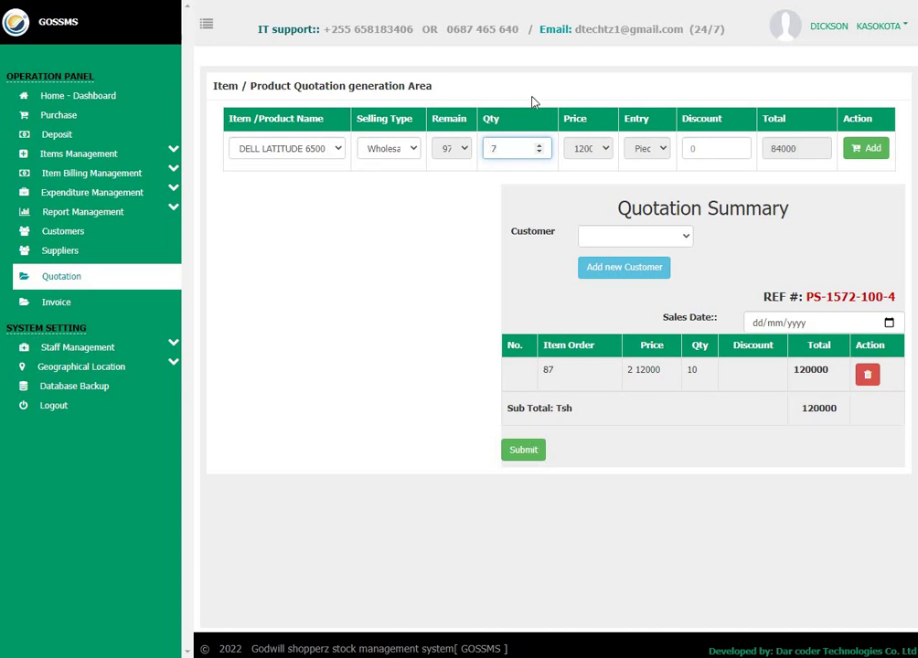
click(850, 149)
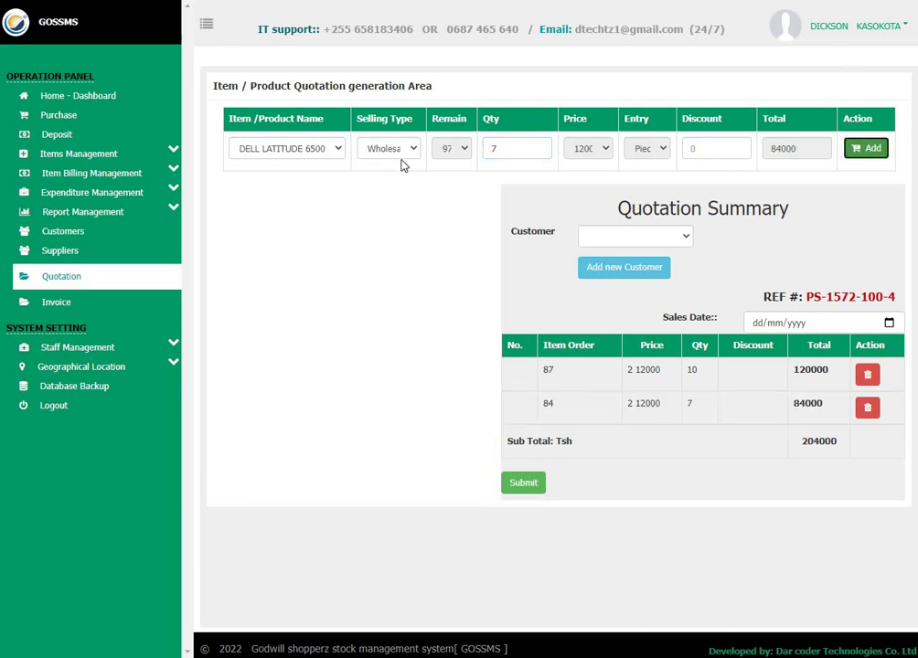
Add 8 TECNO PRO X5 to the quotation with the wholesale selling type.
click(294, 149)
click(284, 227)
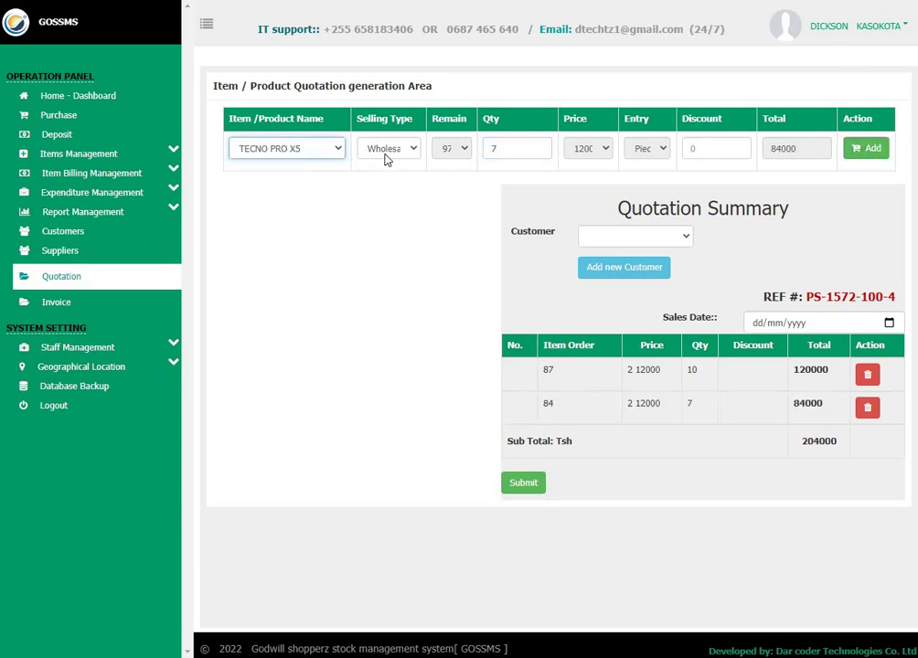
click(385, 152)
click(389, 190)
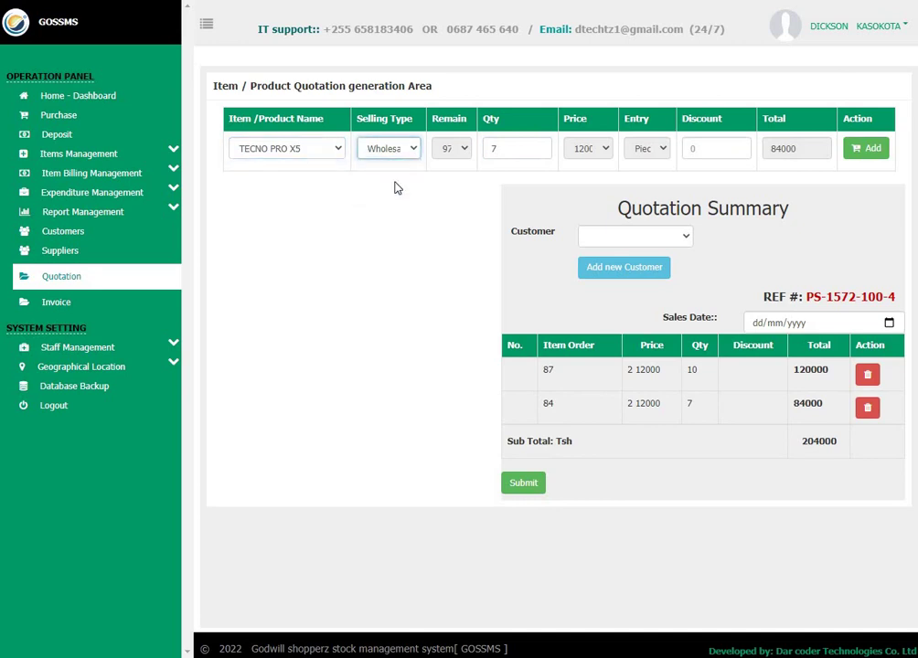
double_click(504, 146)
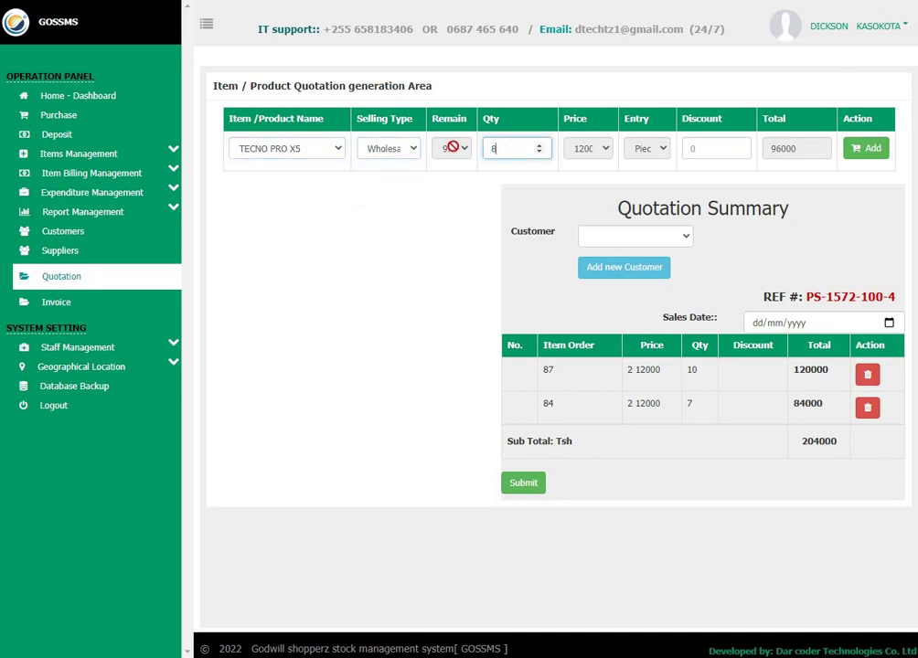
click(870, 149)
Assign the quotation to the last customer listed, set the sales date to 30/06/2022 and submit it.
click(316, 150)
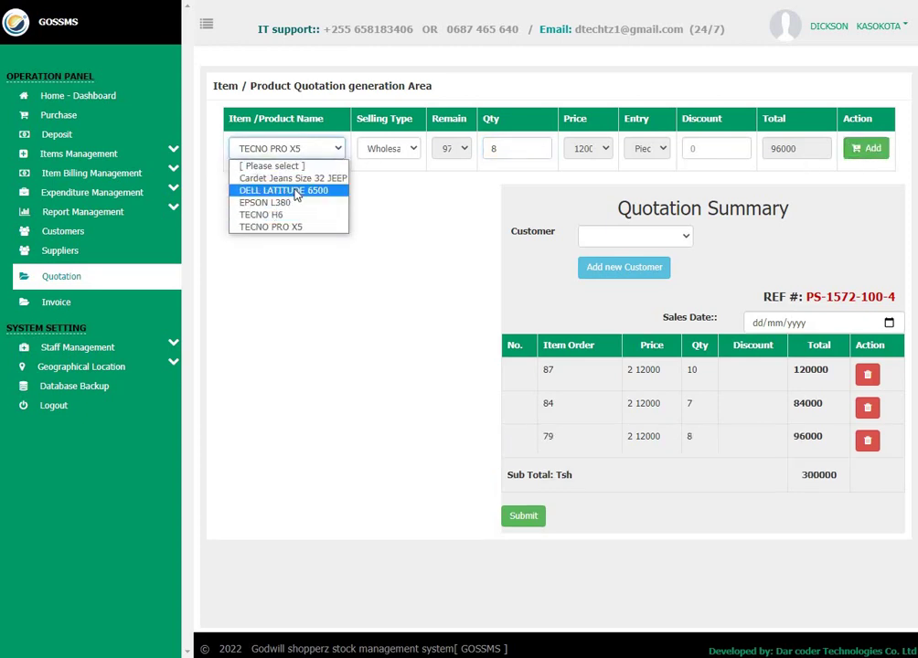
click(295, 191)
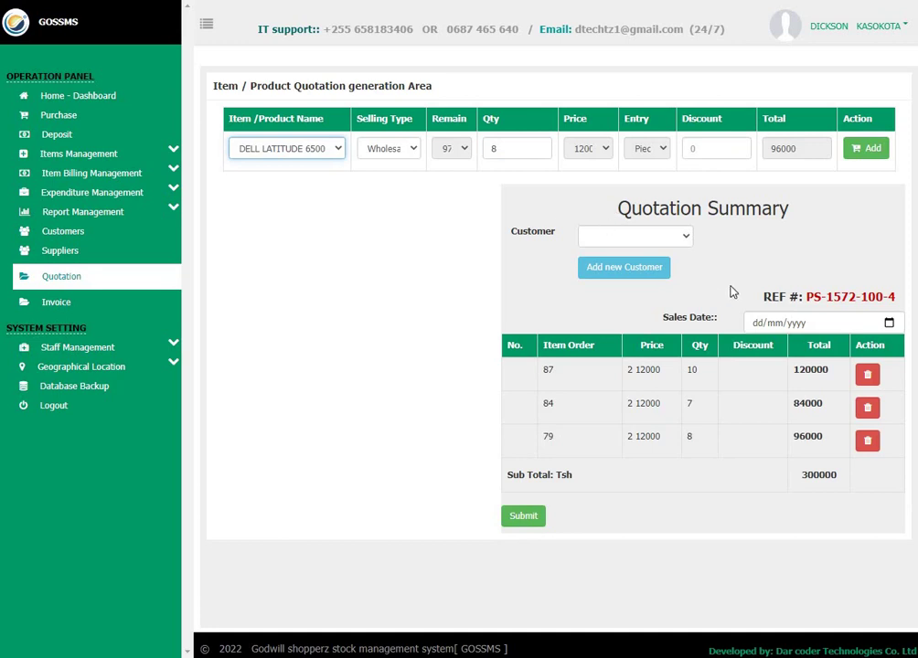
click(651, 238)
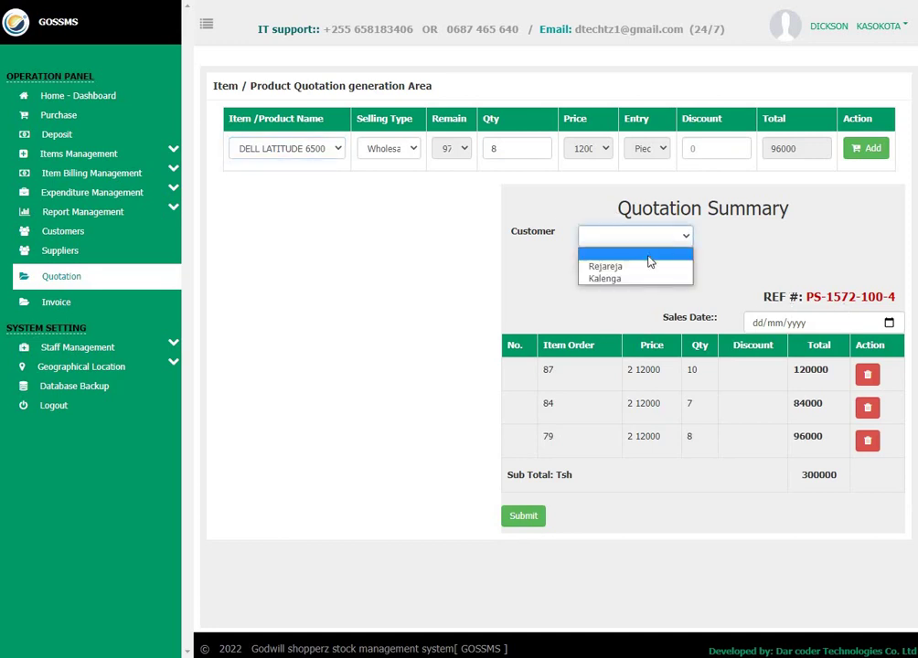
click(626, 279)
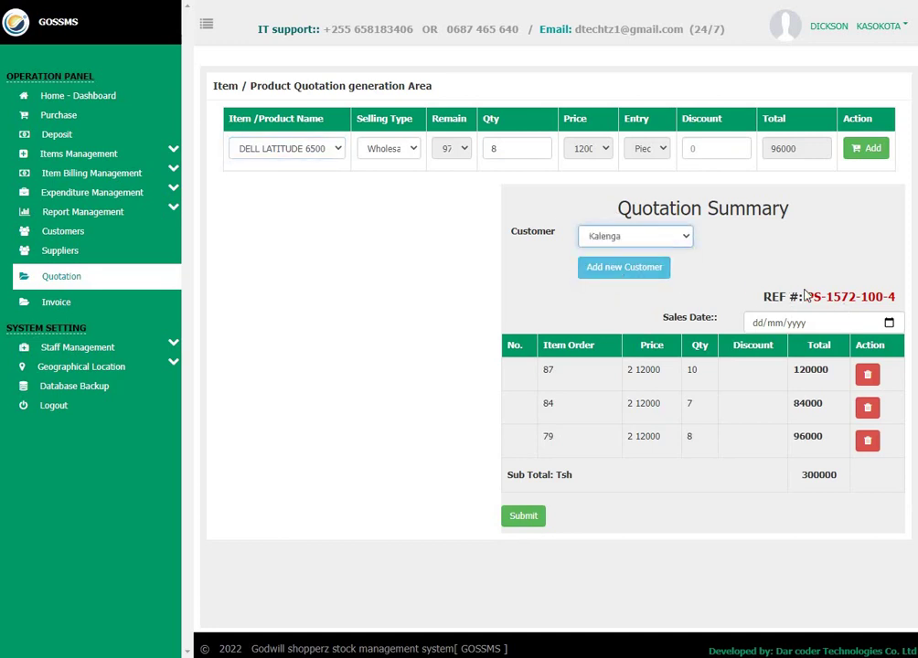
click(888, 323)
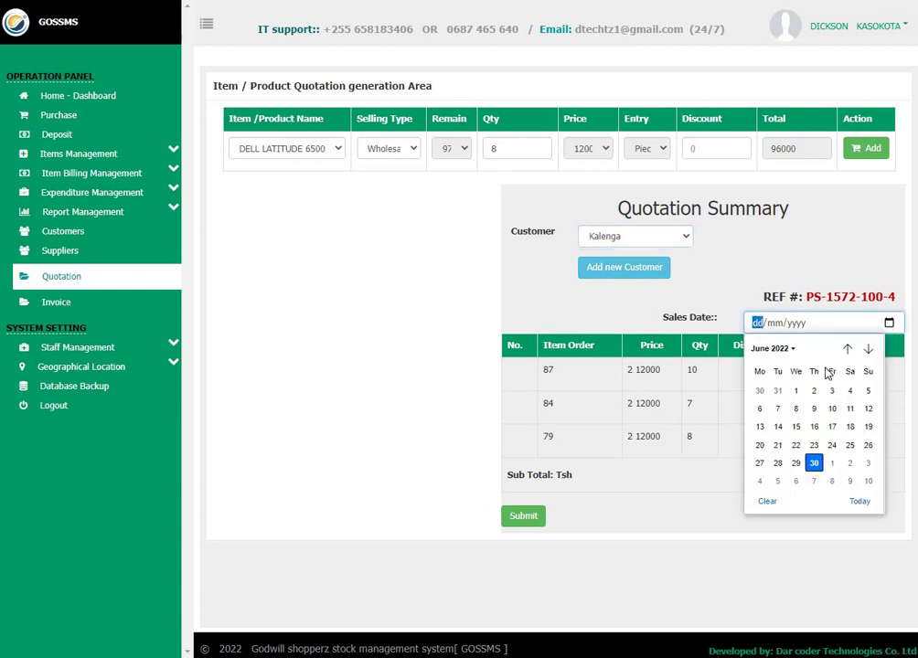
click(813, 463)
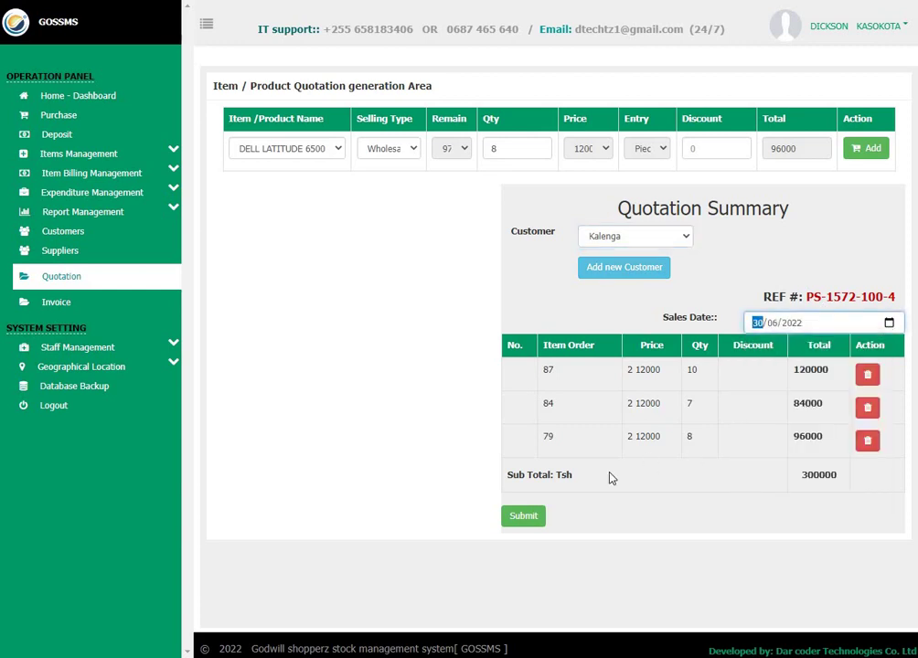
click(528, 517)
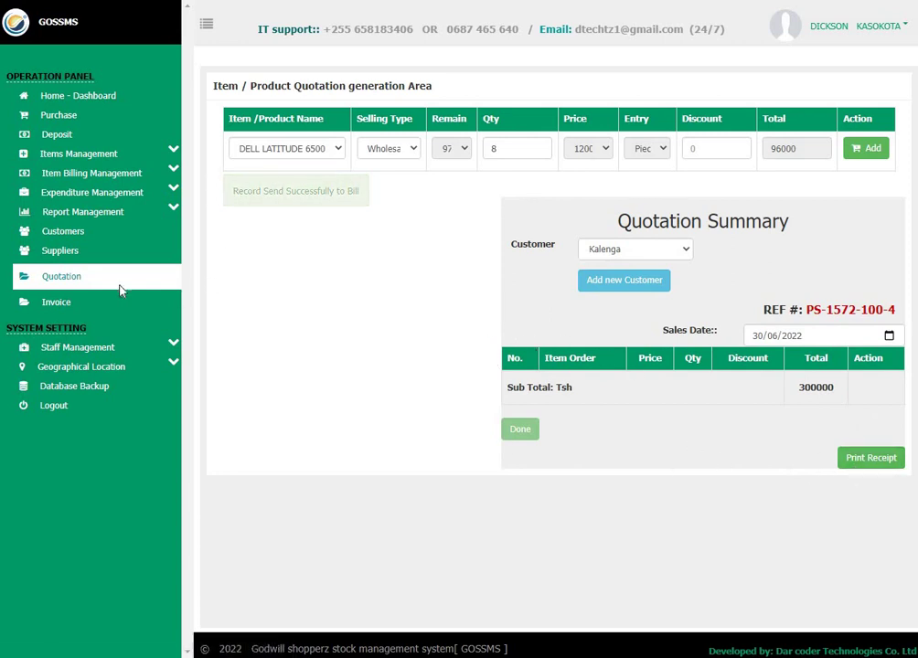
Open the printable version of the submitted quotation from the quotations list, review its statement and return to the list.
click(58, 279)
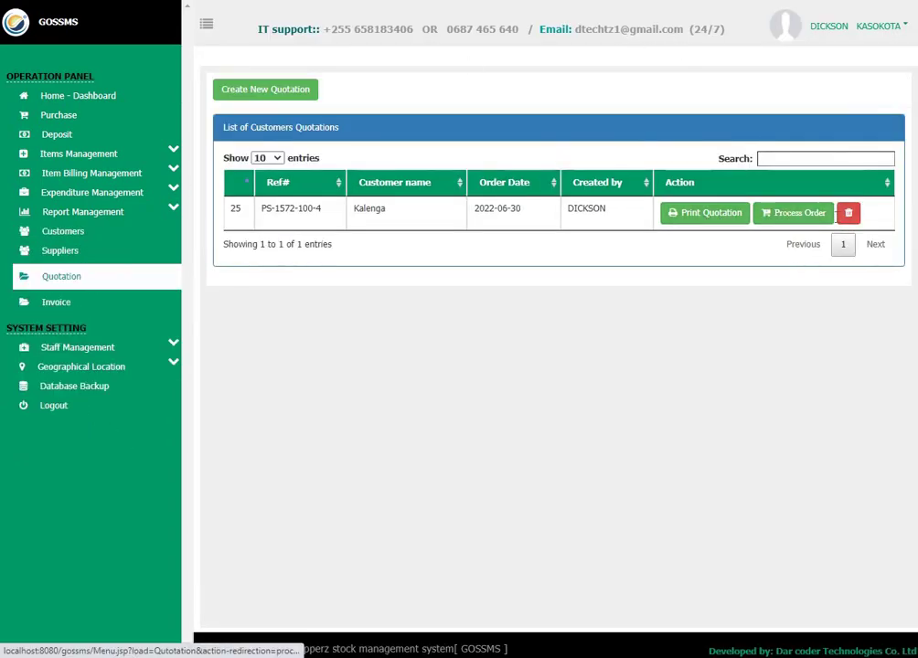
click(700, 220)
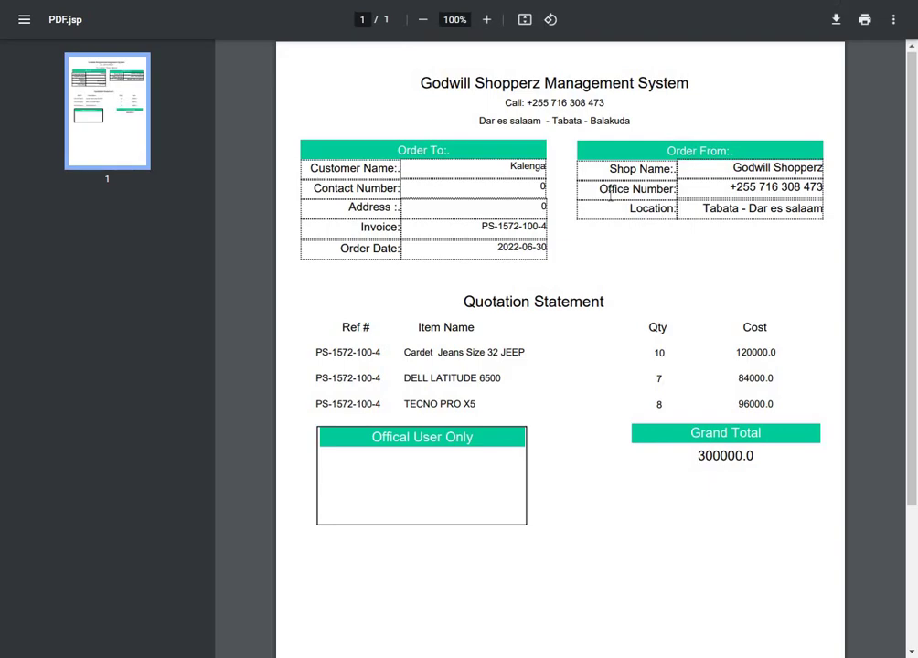
scroll(630, 242, down, 2)
scroll(619, 216, up, 2)
key(ctrl+w)
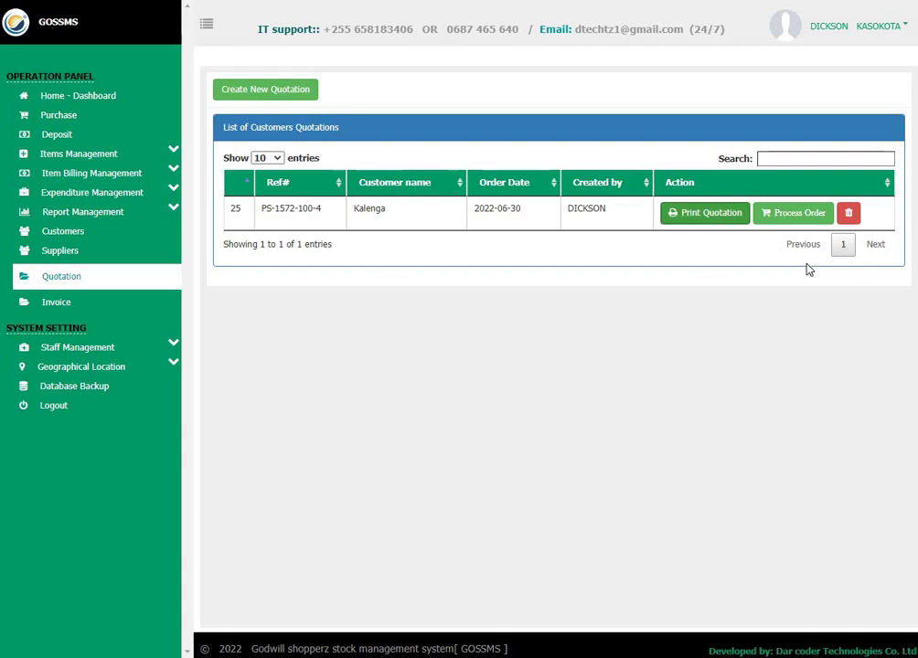
Process the quotation as an order, confirming the jeans, DELL LATITUDE 6500 and TECNO PRO X5 items and agreeing to the final confirmation.
click(799, 226)
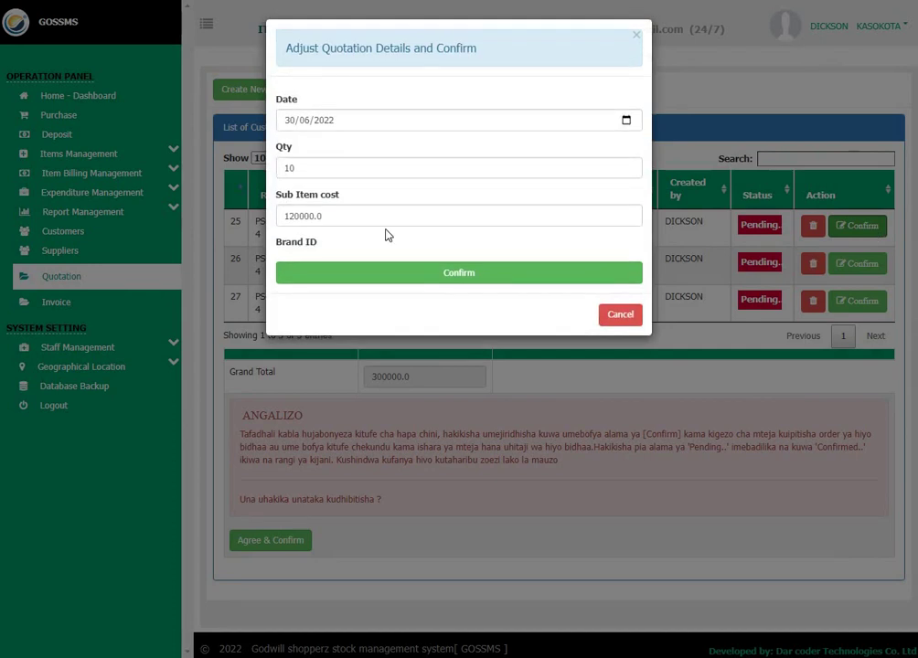
click(475, 284)
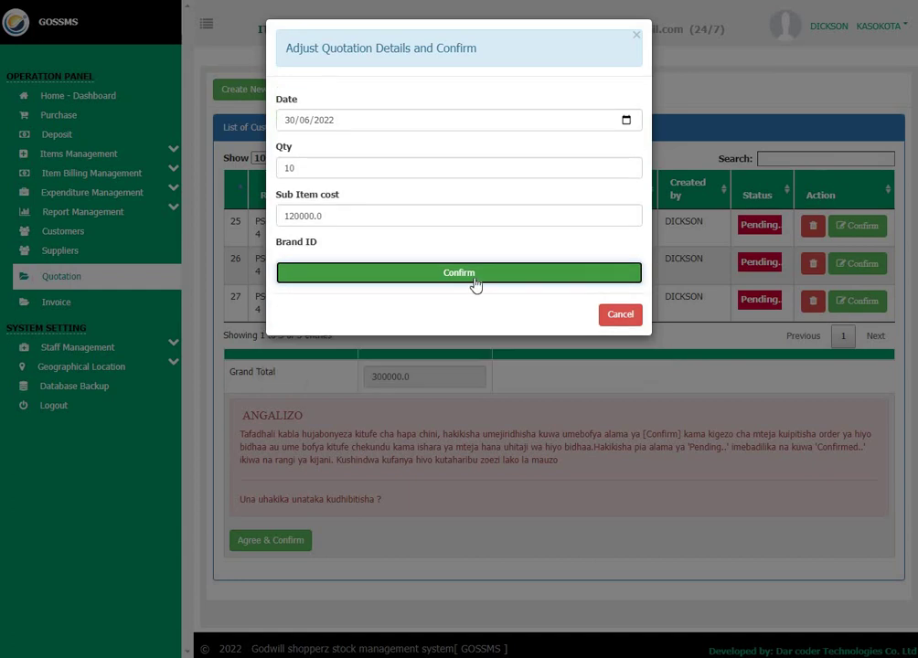
click(766, 233)
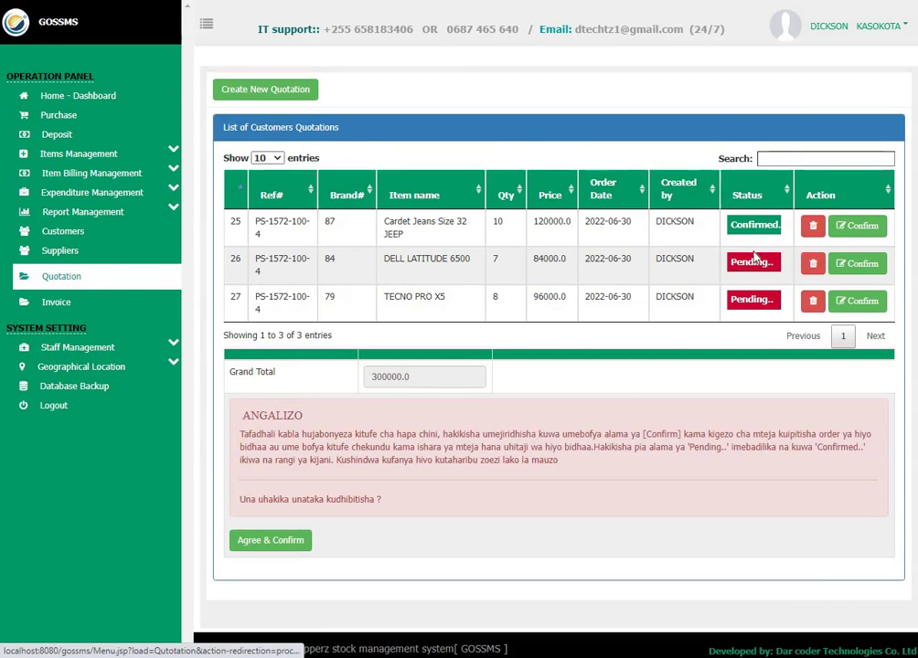
click(859, 270)
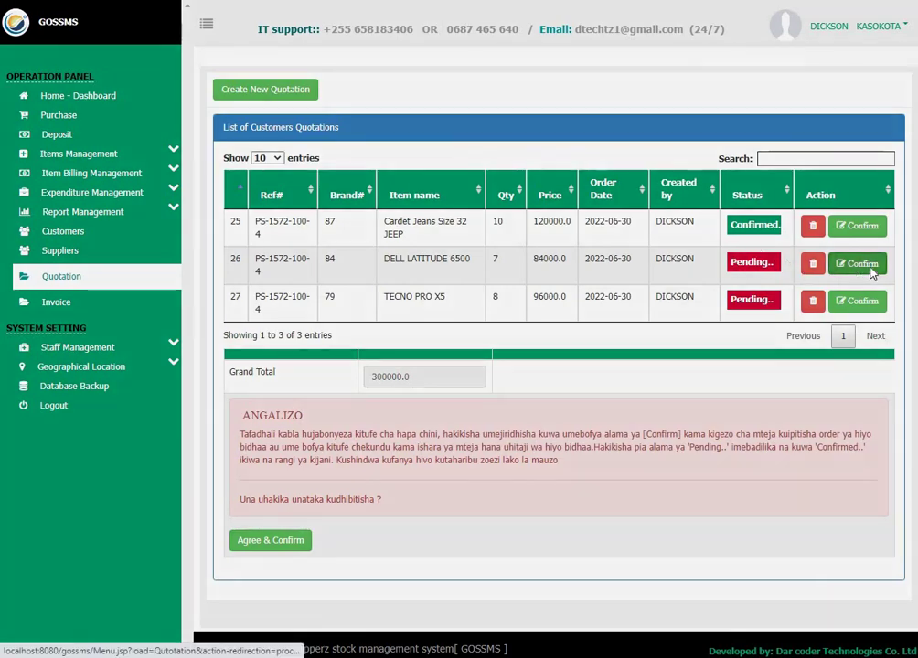
click(477, 282)
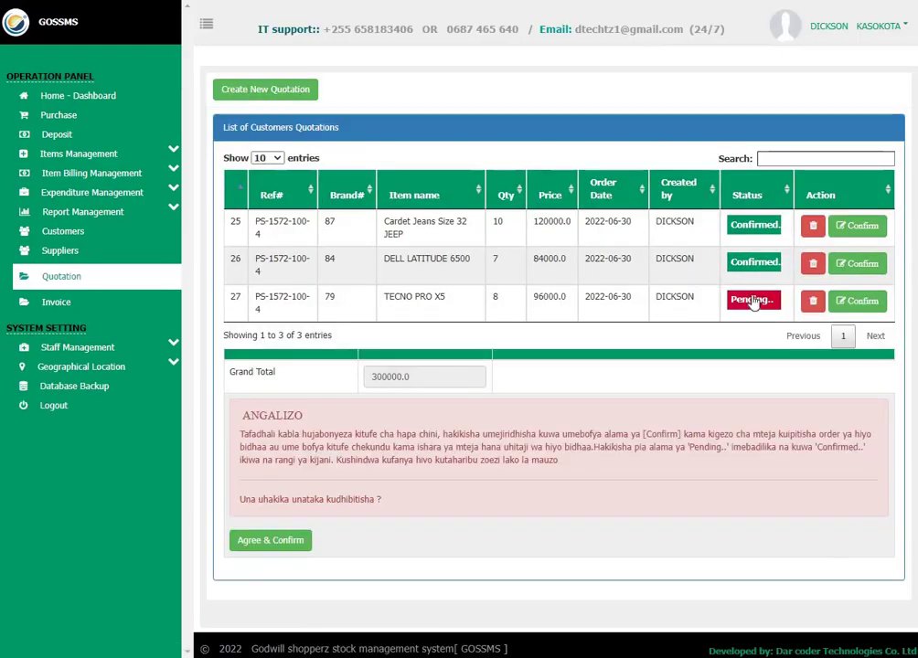
click(860, 304)
click(498, 271)
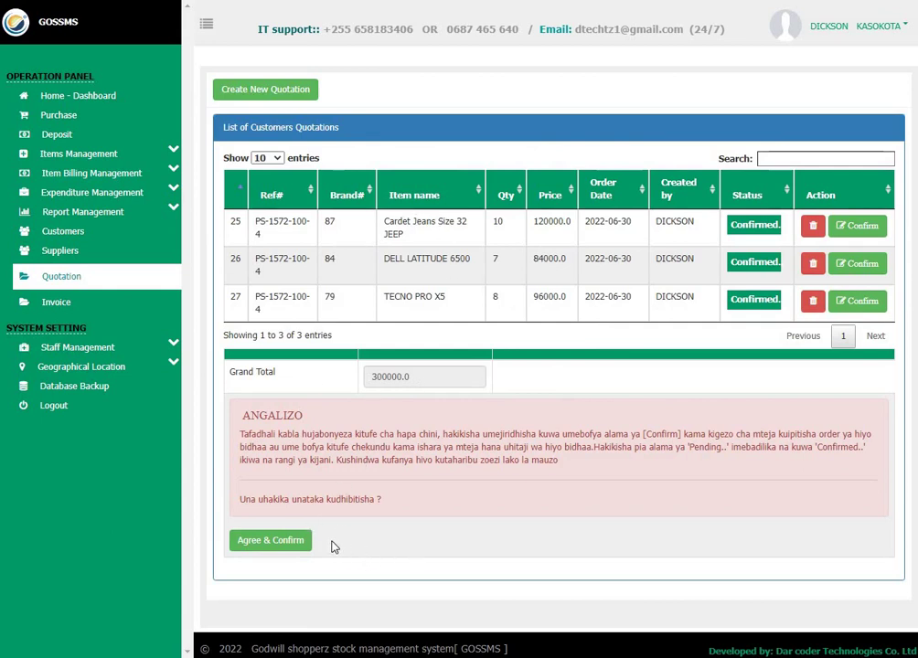
click(270, 544)
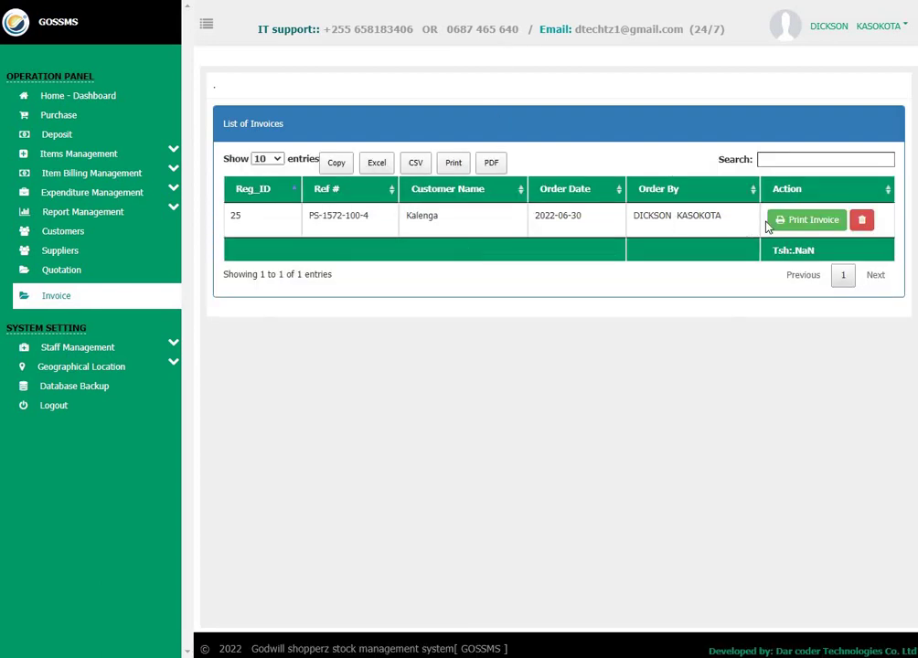
Open the printable invoice for the confirmed order, review its items and grand total, and return to the invoices list.
click(799, 222)
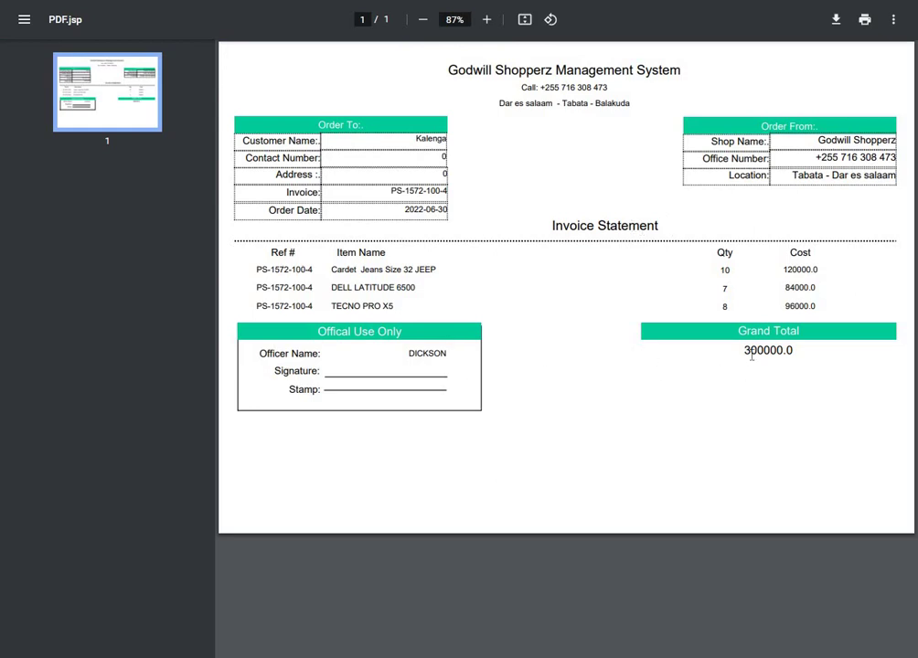
key(ctrl+w)
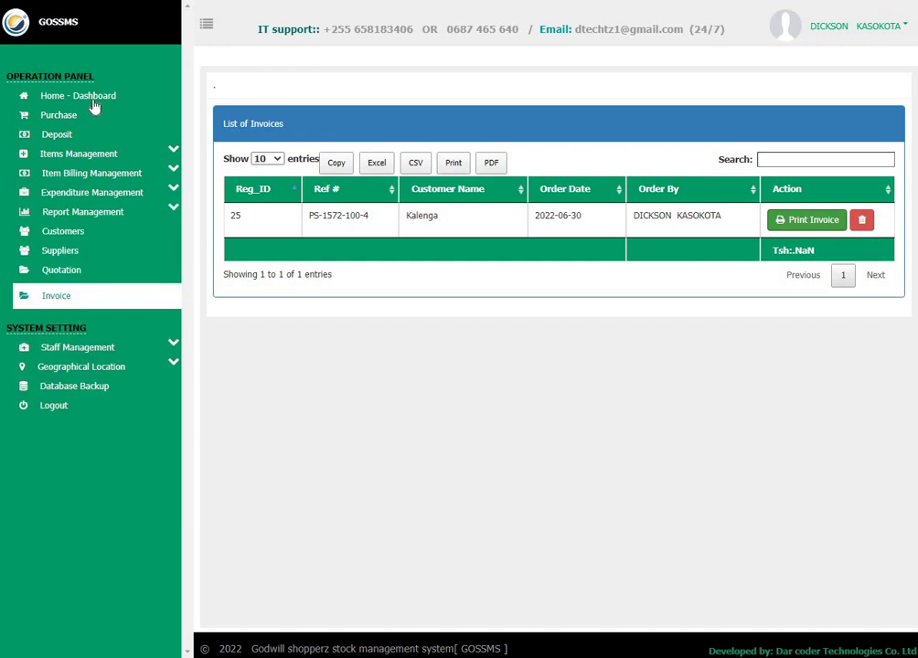
mouse_move(73, 350)
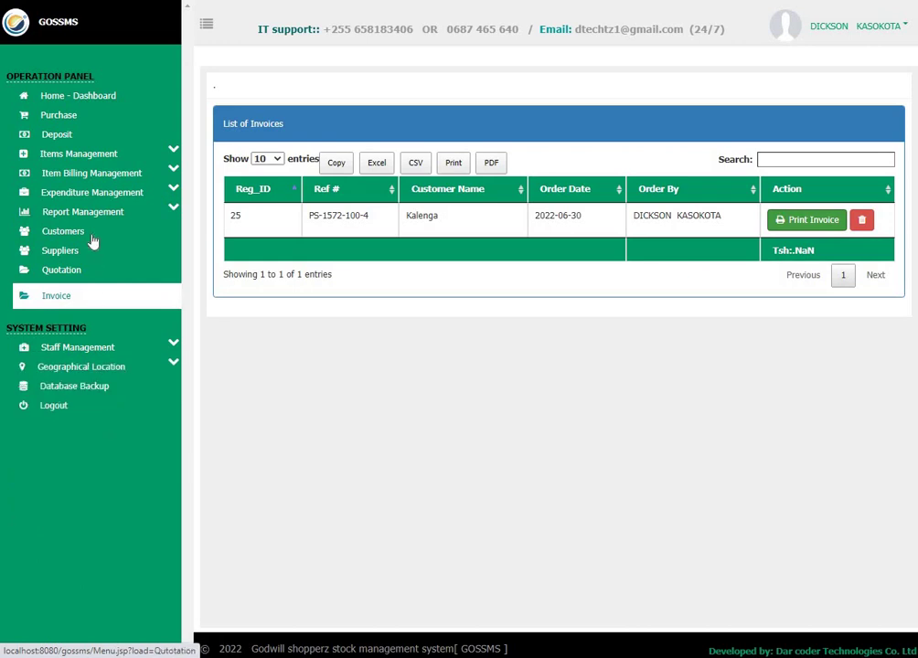
Return to the home dashboard and look up the quantity and prices of DELL LATITUDE 6500 and TECNO PRO X5.
mouse_move(93, 196)
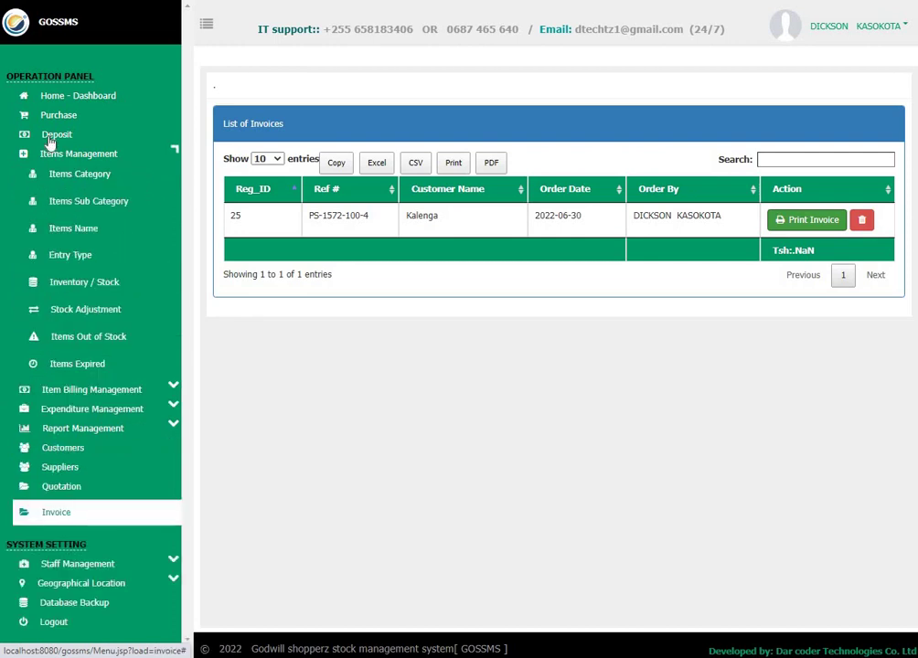
click(109, 107)
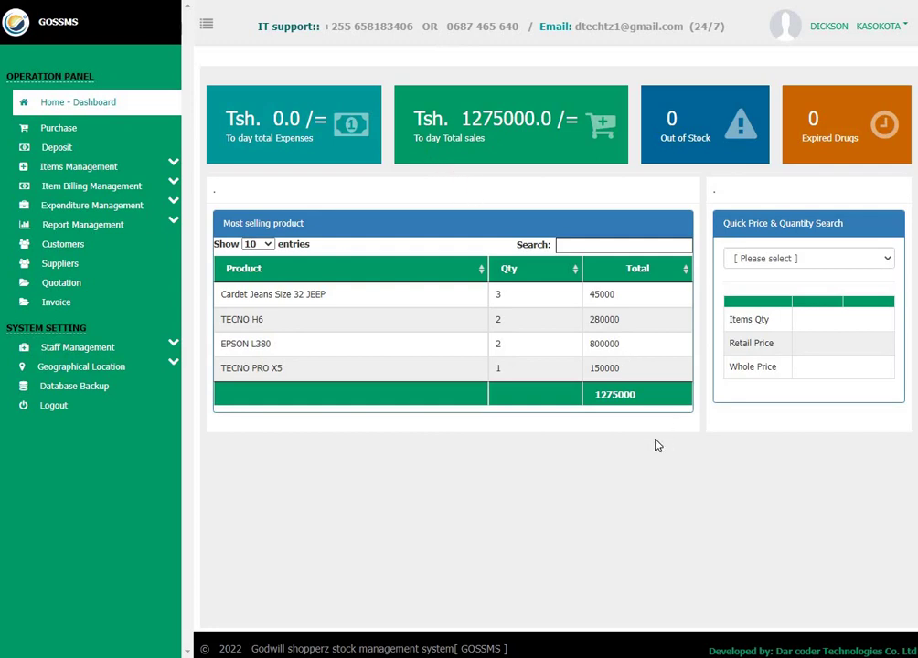
click(786, 260)
click(776, 301)
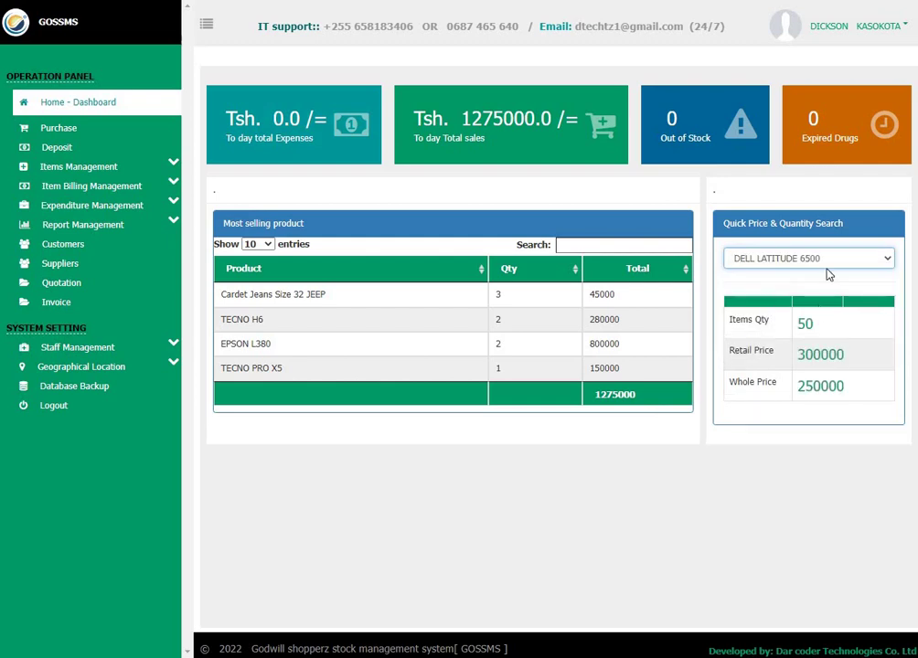
click(780, 256)
click(762, 339)
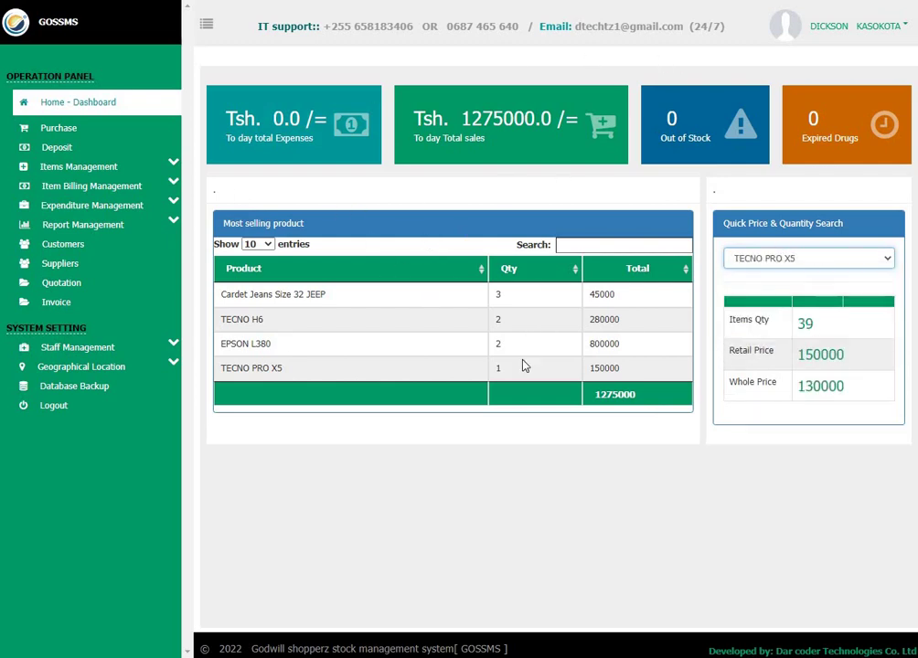
Look through the geographical location and staff management options and open the User Management page.
click(146, 367)
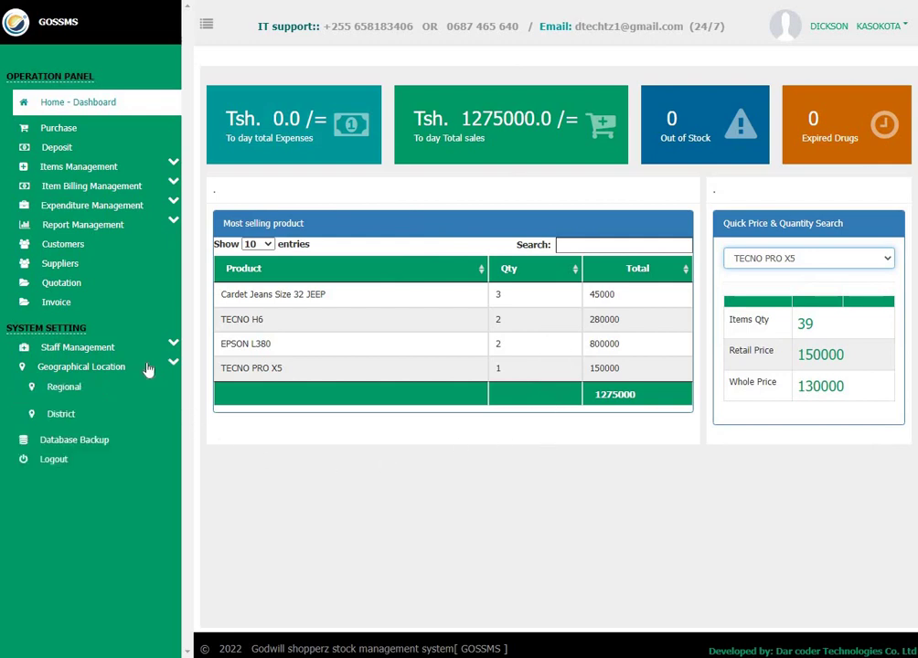
click(143, 348)
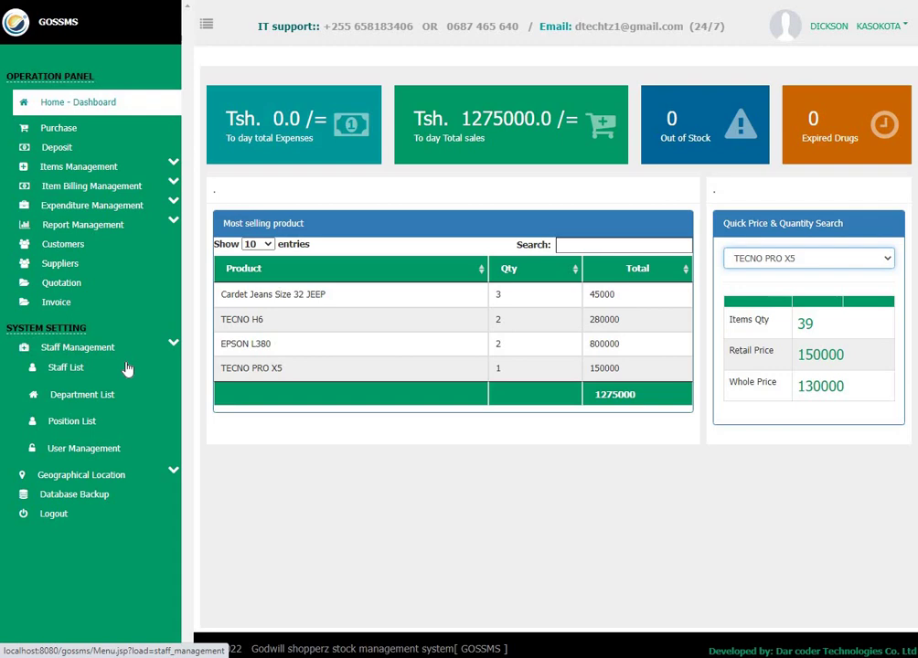
click(73, 347)
click(73, 348)
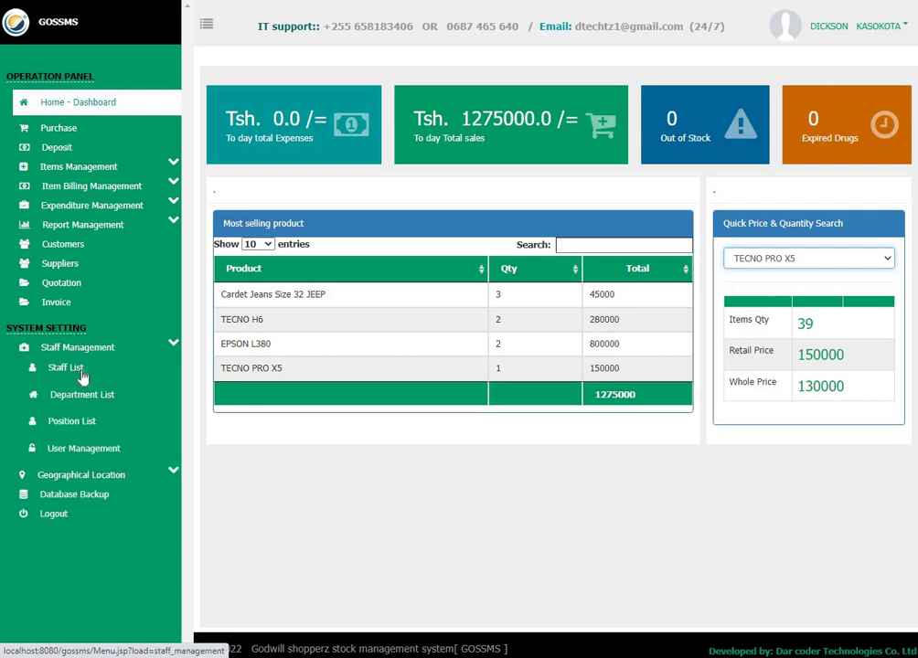
click(95, 439)
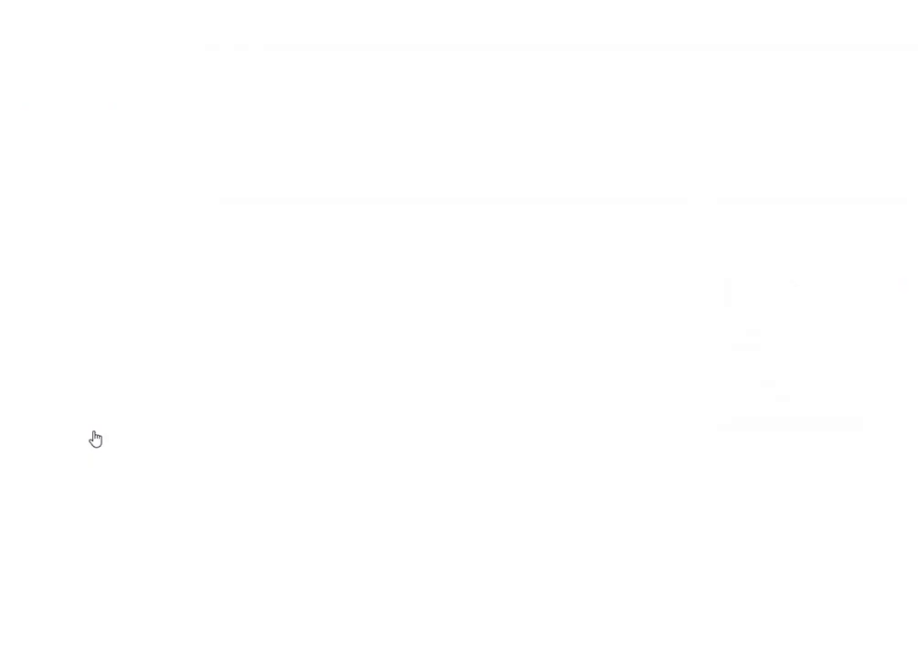